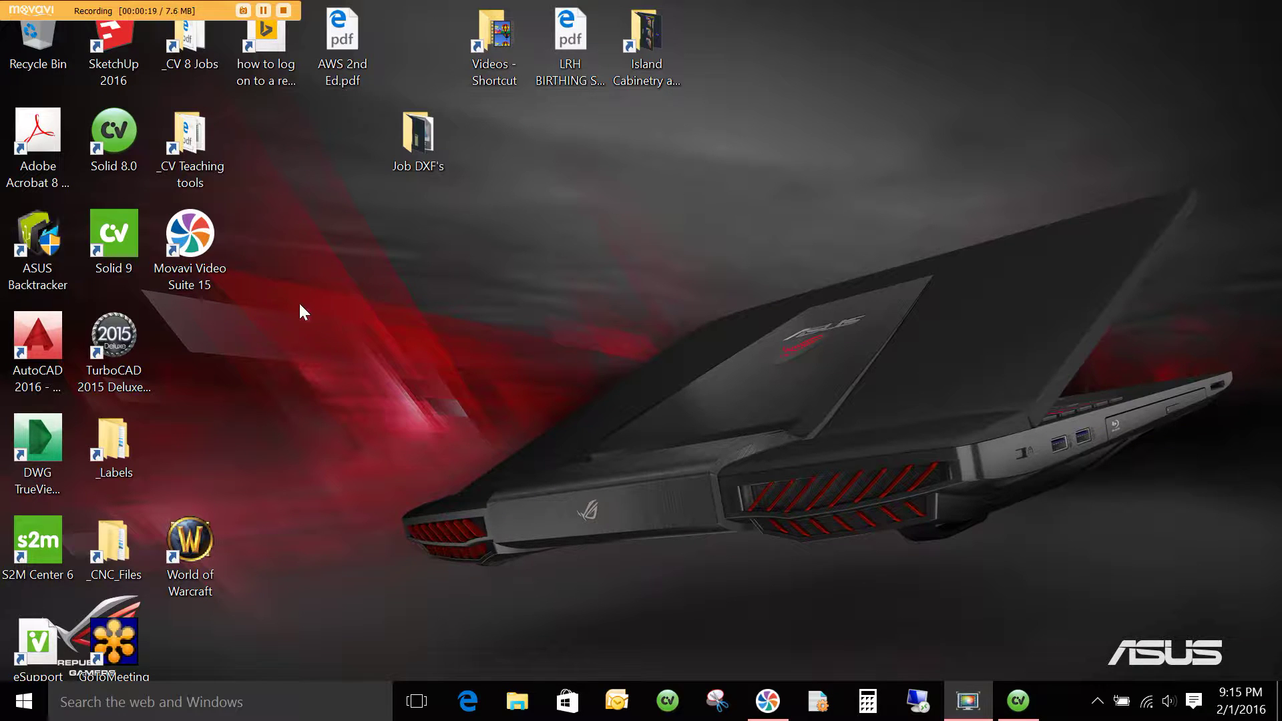
Open the drawing Sample DWG.dwg from the Job DXF's folder.
double_click(421, 137)
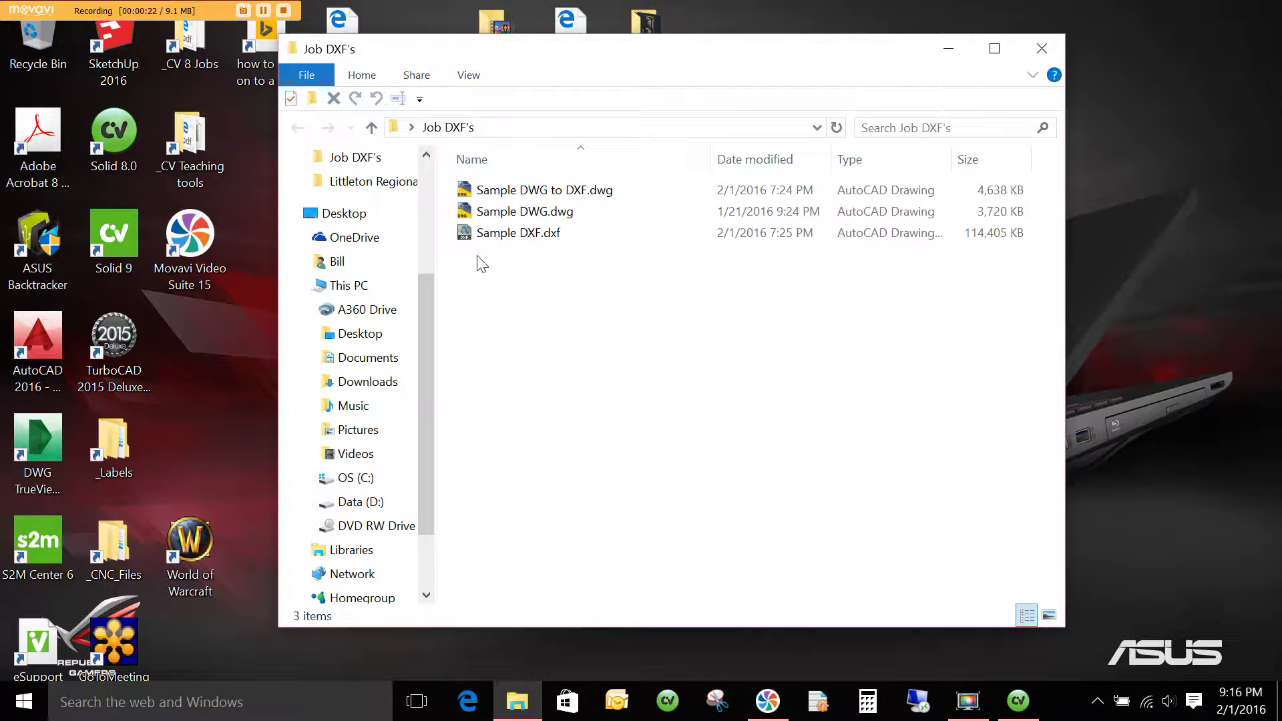
left_click(472, 212)
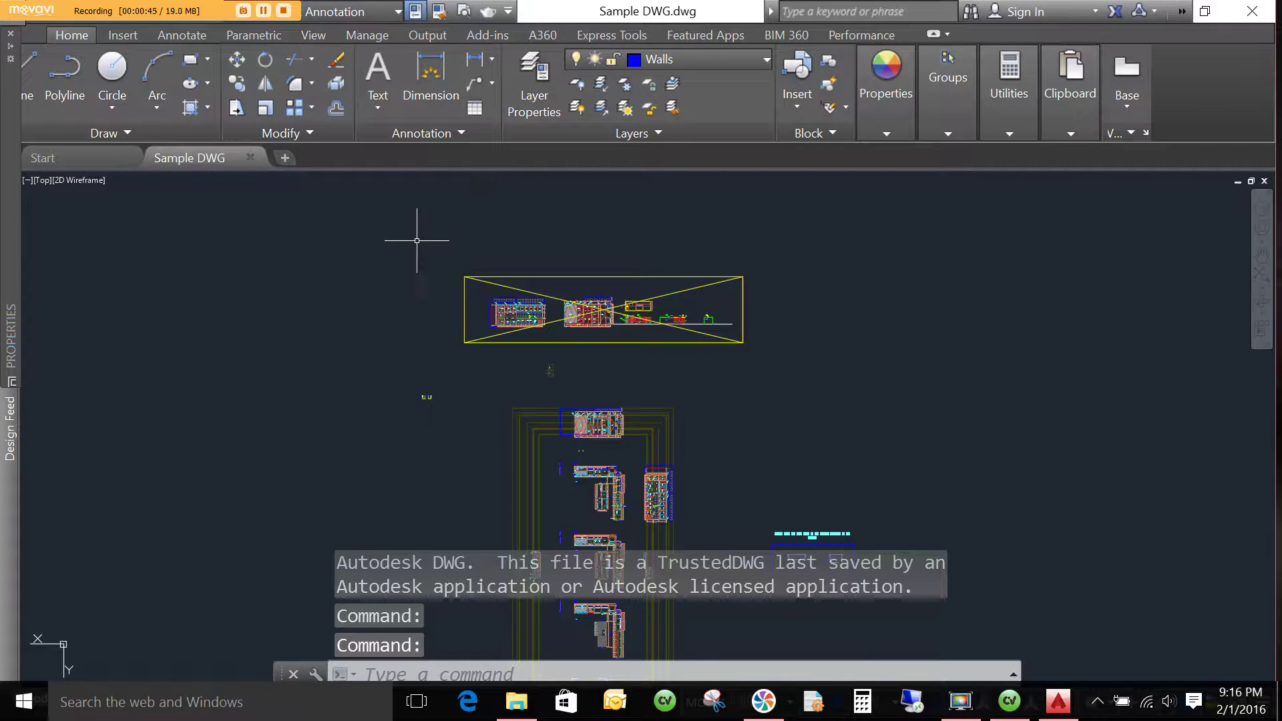
Erase the boxed drawing group above the framed plans and the separate detail to the right of the frame.
left_click(348, 216)
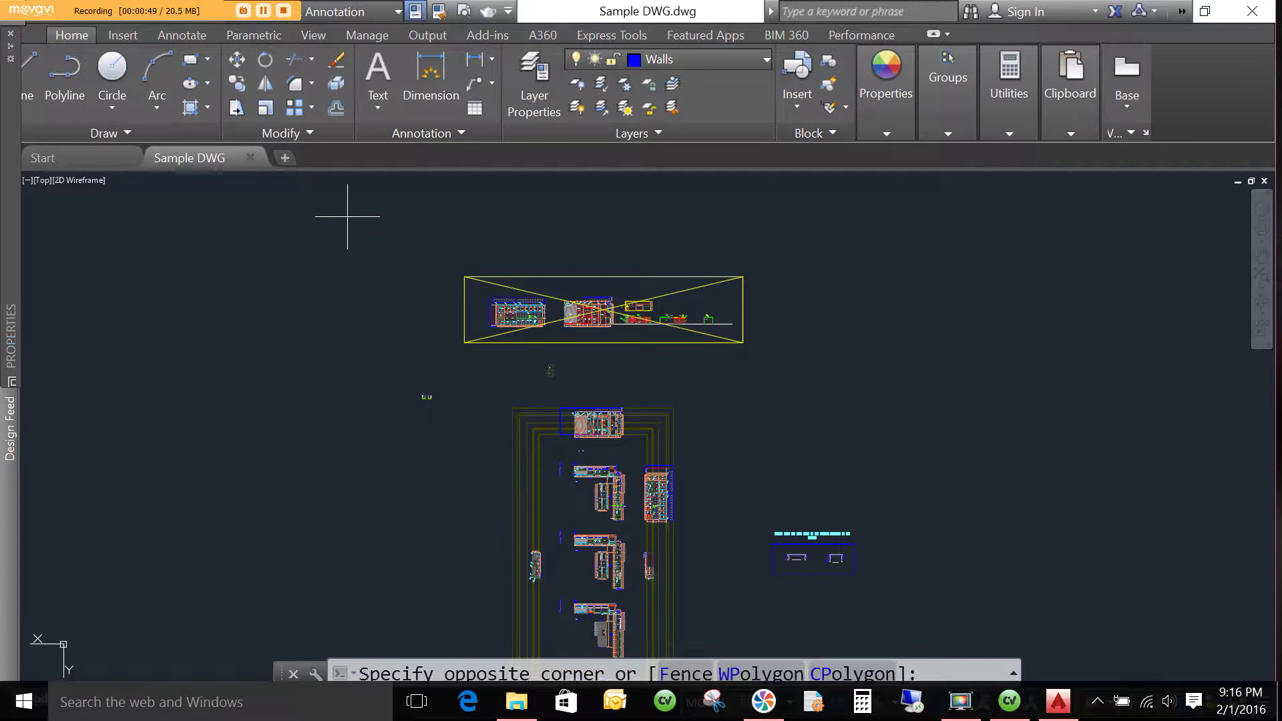
left_click(897, 403)
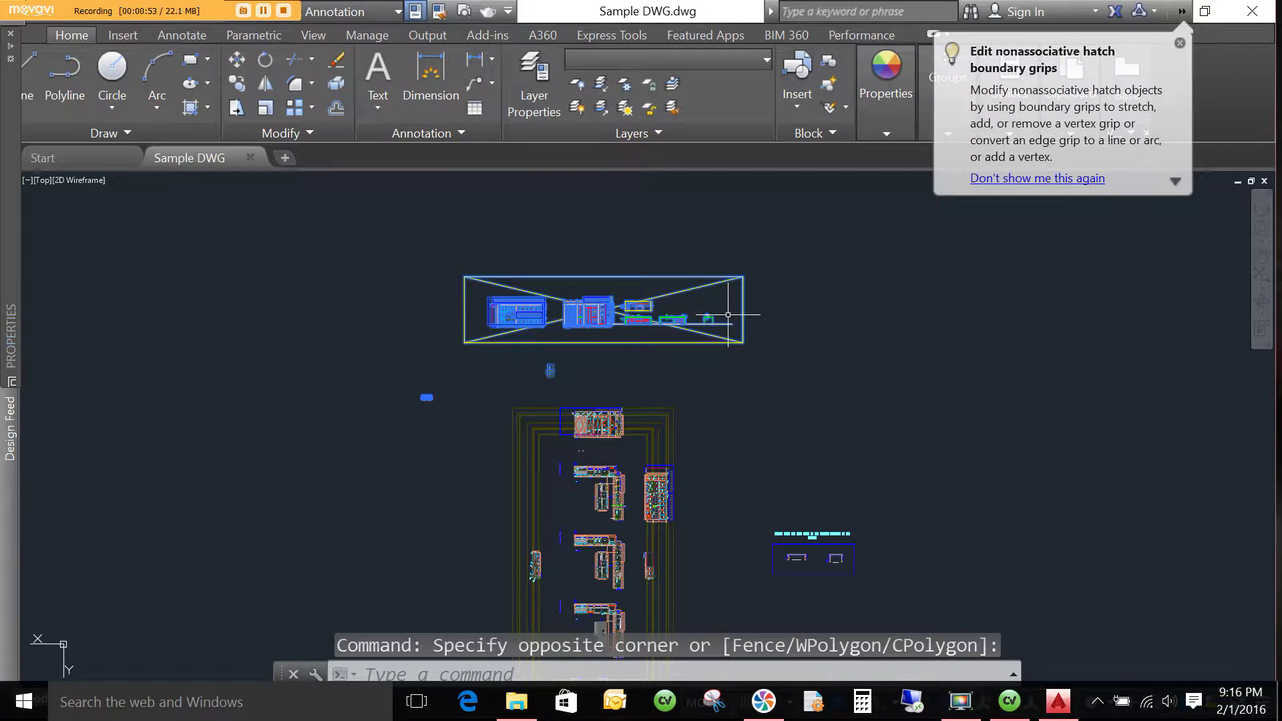
key("Delete")
left_click(736, 501)
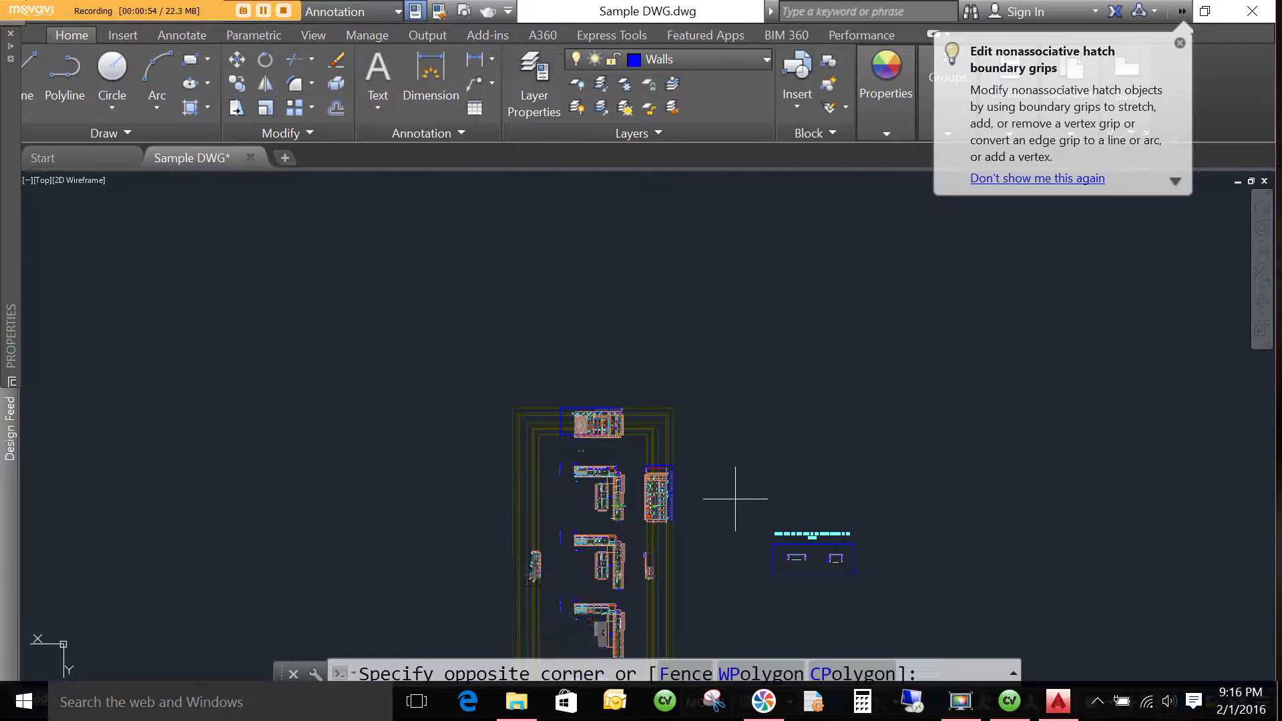
left_click(935, 598)
key("Delete")
Erase the stray geometry lying far to the left of the framed plans.
scroll(681, 444, "down", 4)
scroll(678, 448, "up", 4)
scroll(532, 493, "down", 2)
scroll(531, 494, "down", 2)
left_click(111, 396)
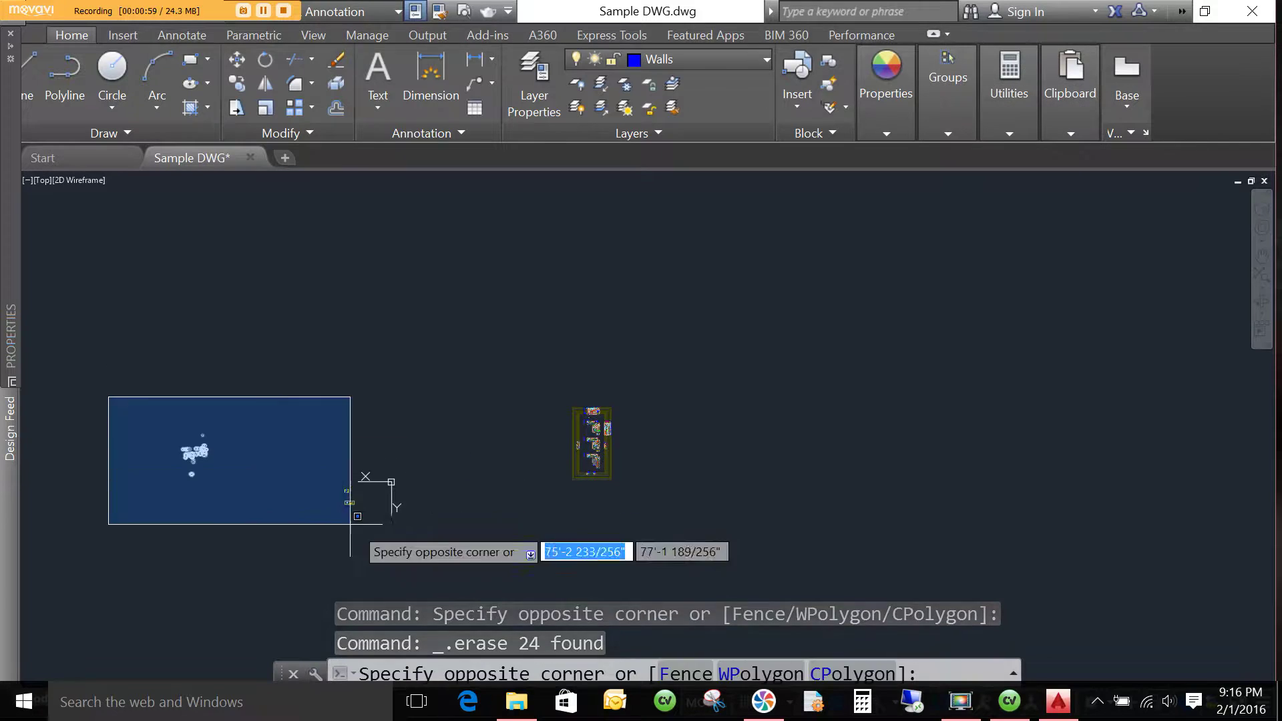
left_click(474, 562)
key("Delete")
Erase the nested border frames together with the lower plans, keeping the top elevation, first floor plan and right-hand elevation.
scroll(587, 510, "up", 4)
scroll(667, 472, "down", 2)
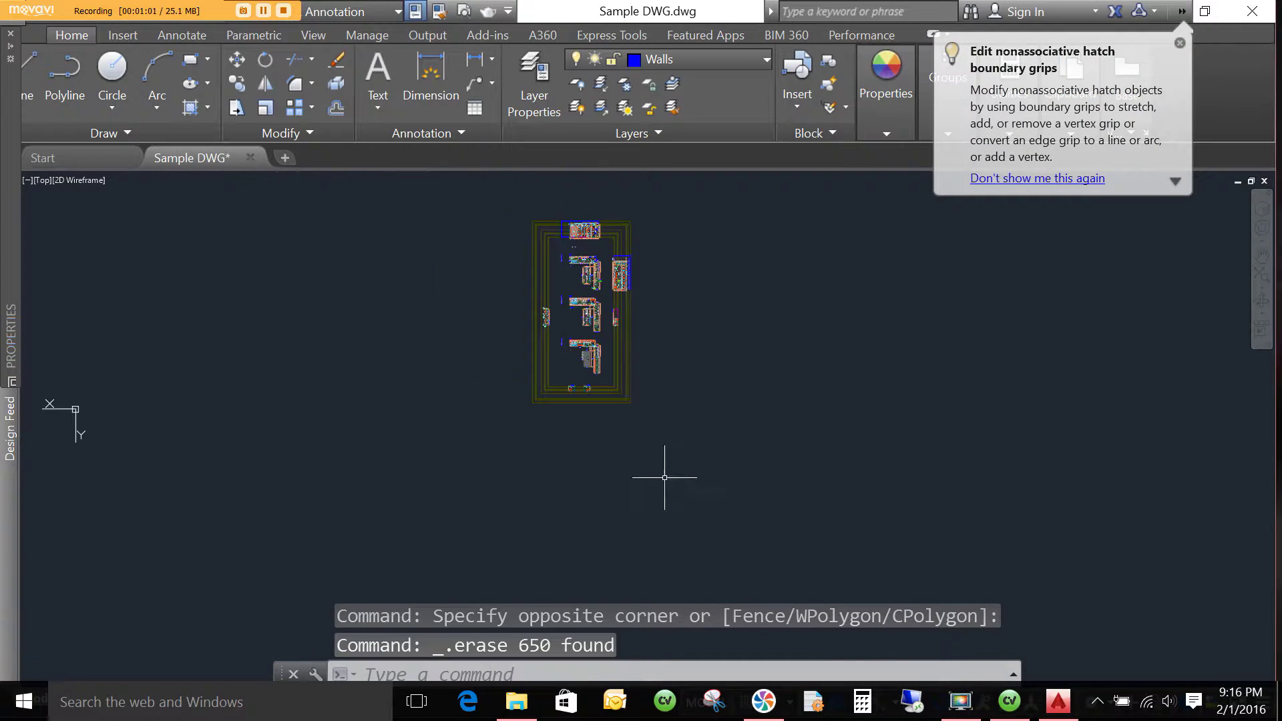
scroll(579, 318, "up", 3)
scroll(814, 445, "down", 2)
left_click(920, 538)
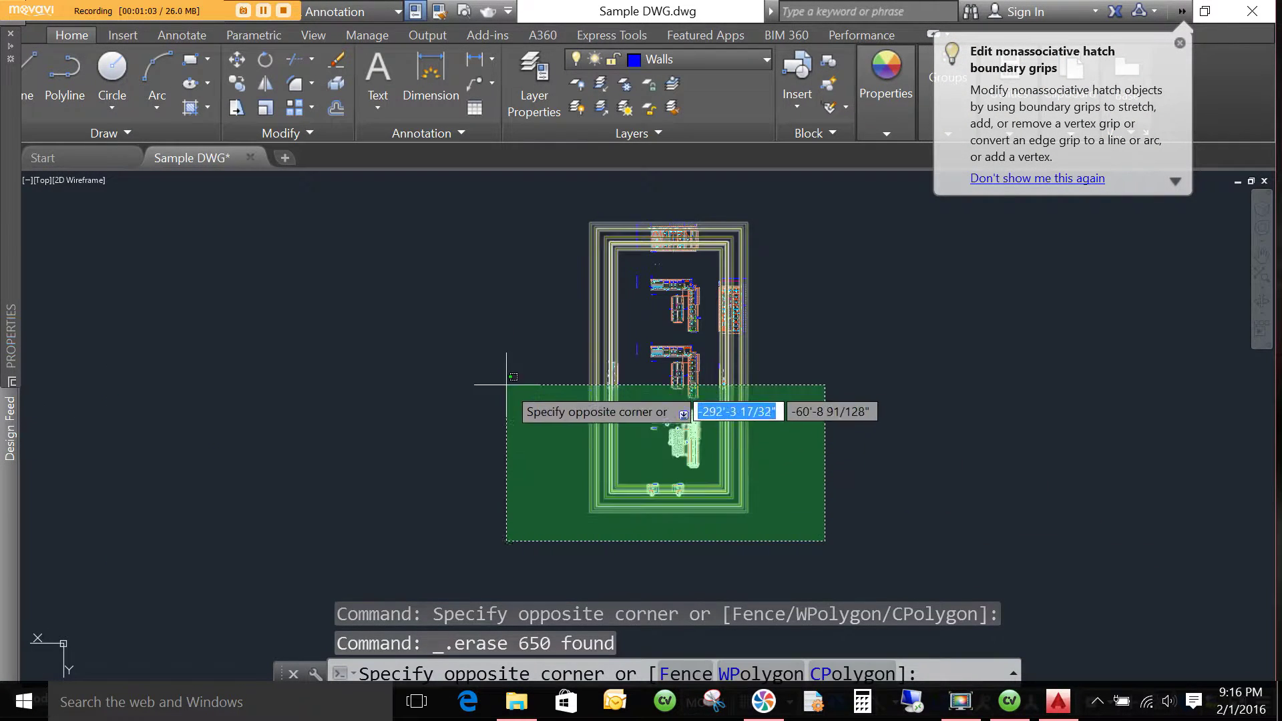
left_click(489, 344)
key("Delete")
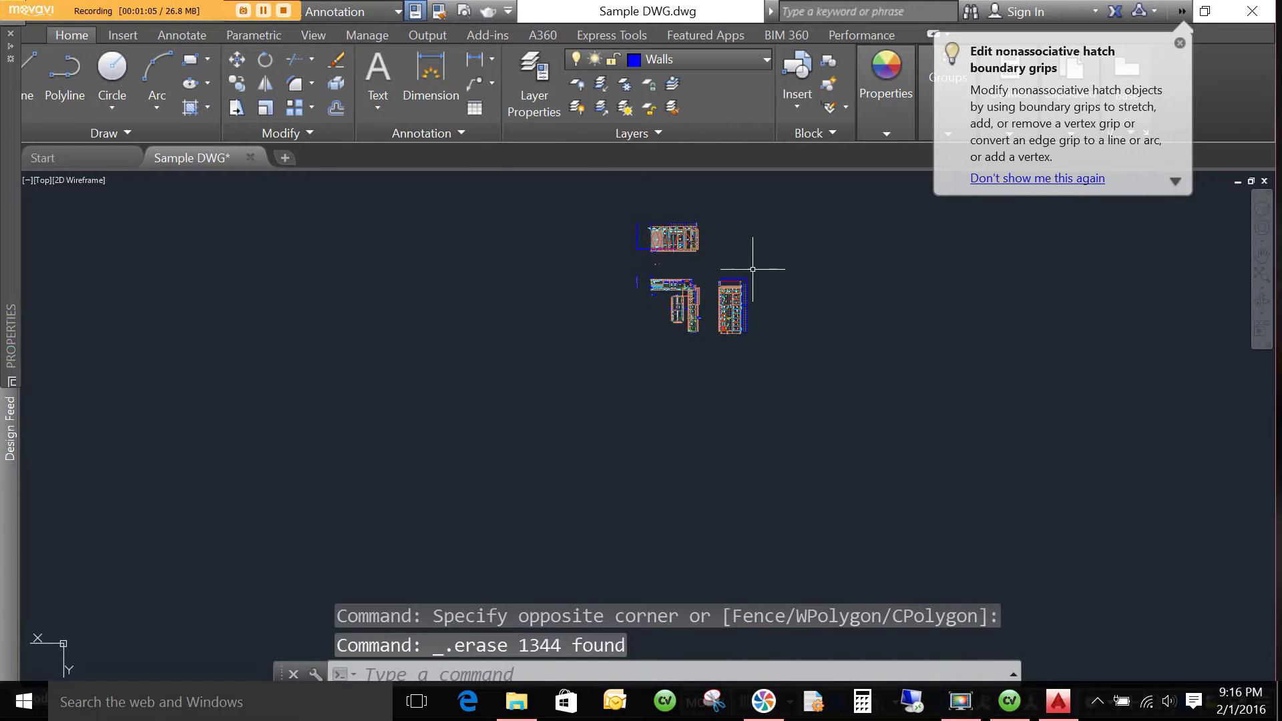
Erase the small leftover items around the remaining floor plan, just below the top elevation.
scroll(655, 263, "up", 4)
left_click(652, 292)
left_click(507, 275)
key("Delete")
left_click(571, 496)
left_click(490, 455)
key("Delete")
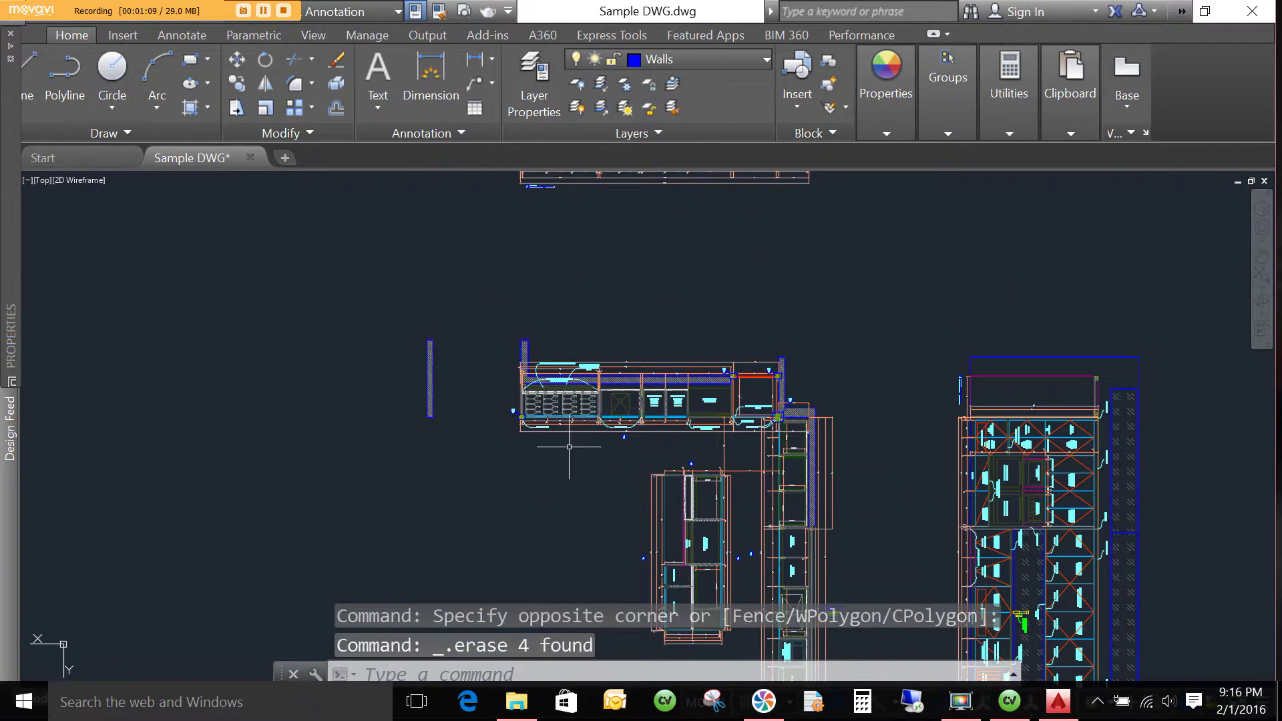
Turn off the "Dimension 34 1 feet" layer by picking a dimension above the top elevation.
scroll(557, 270, "down", 4)
scroll(557, 269, "up", 5)
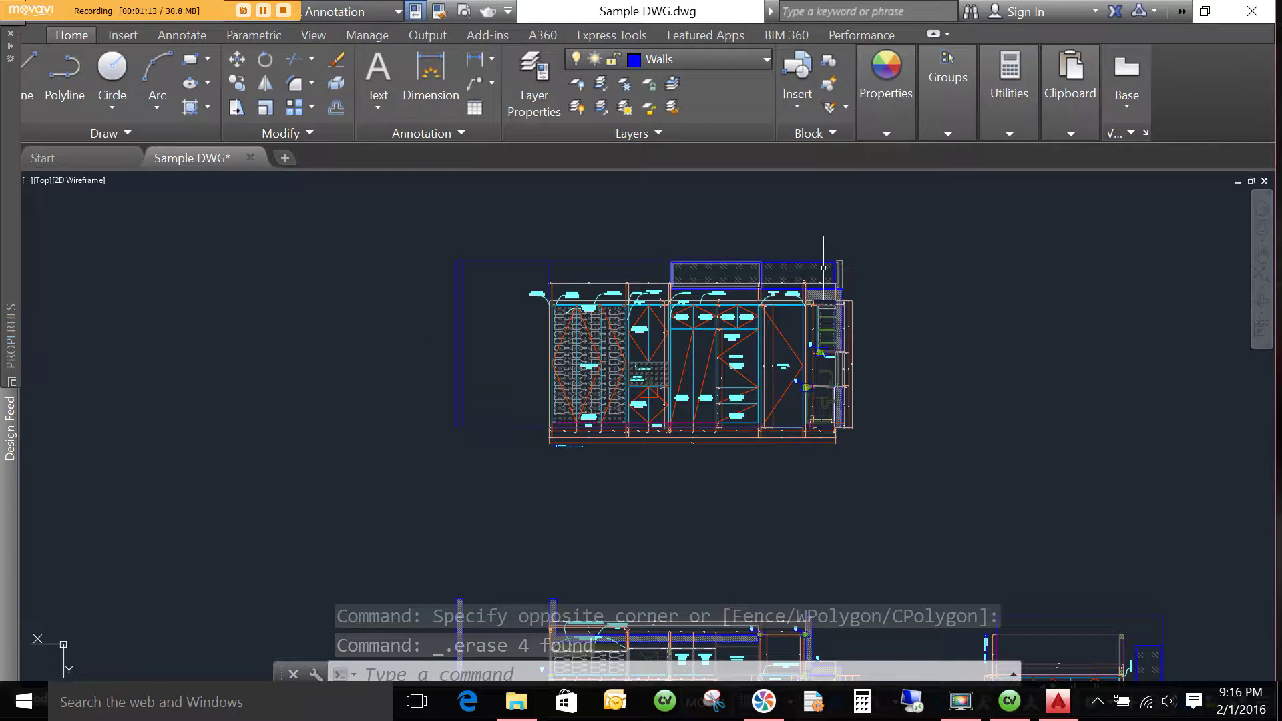
scroll(689, 296, "up", 5)
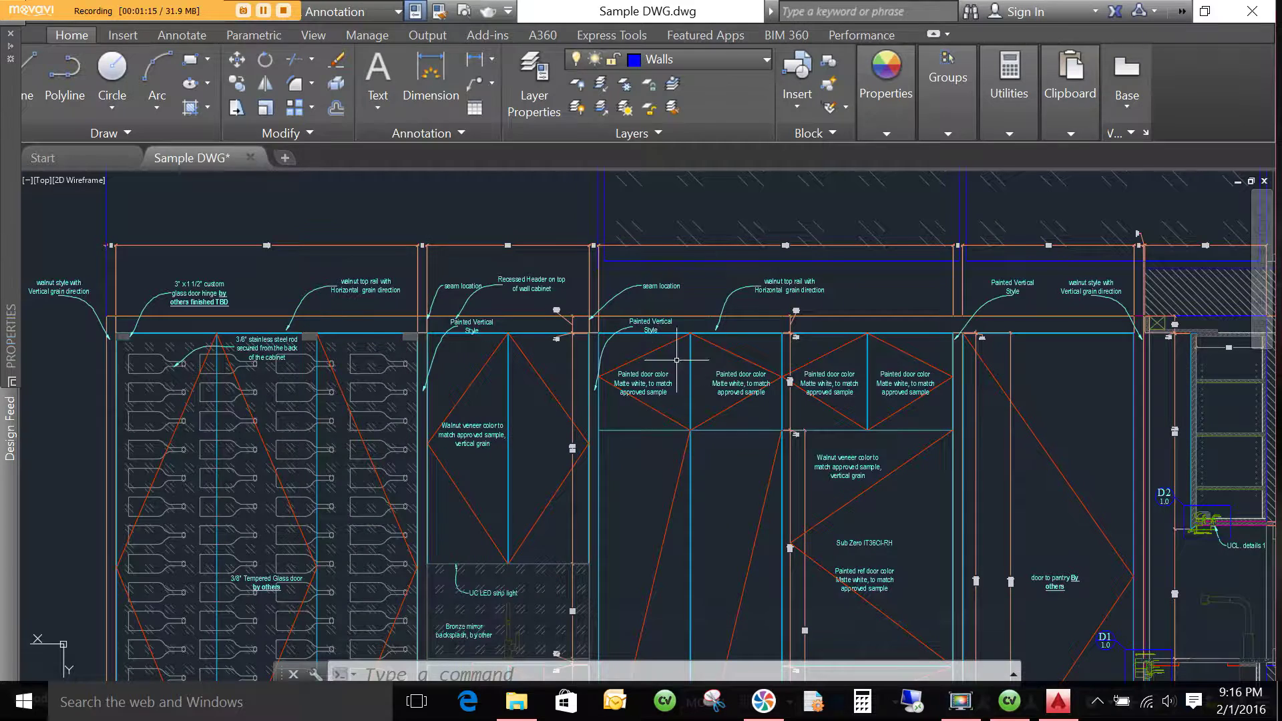
scroll(490, 411, "down", 2)
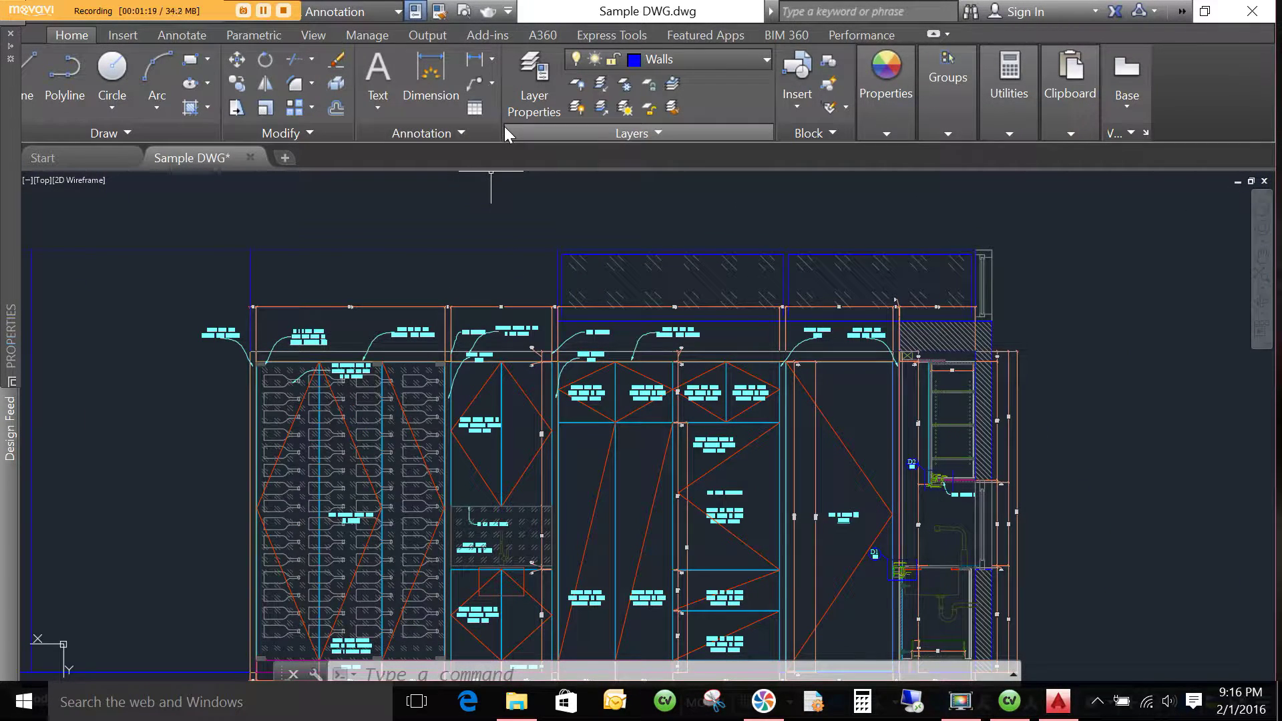
left_click(575, 82)
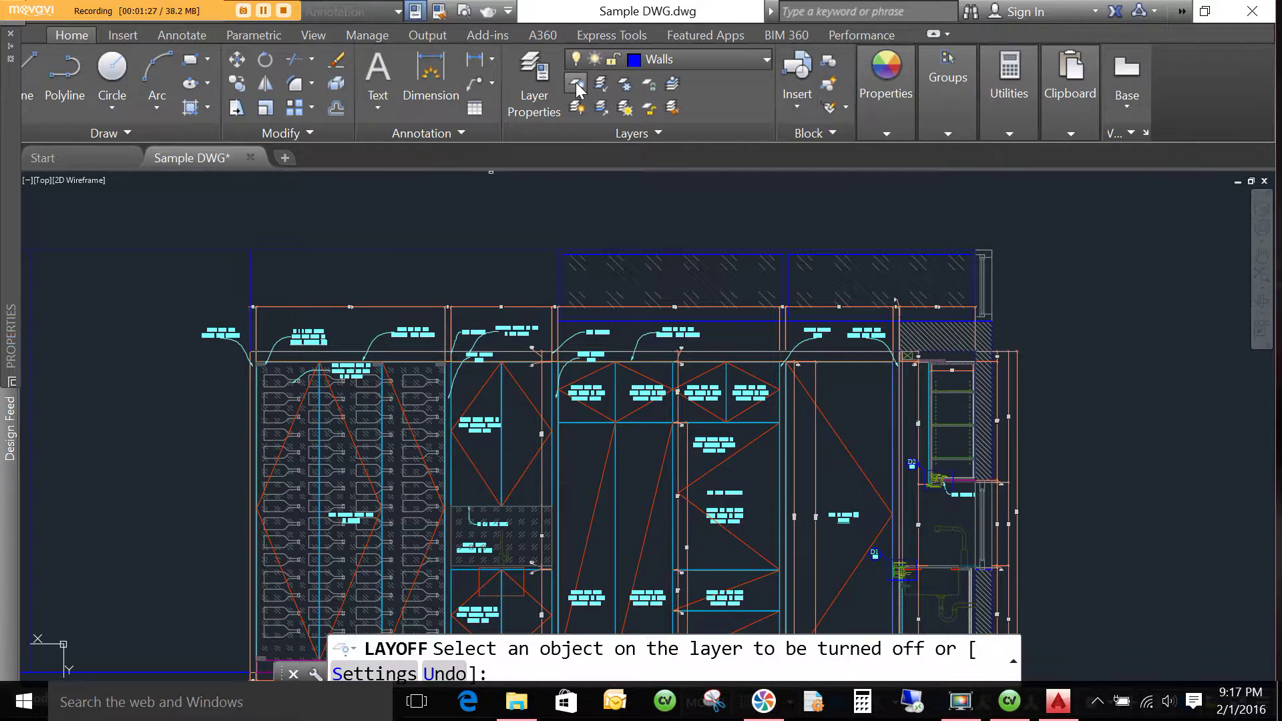
left_click(502, 306)
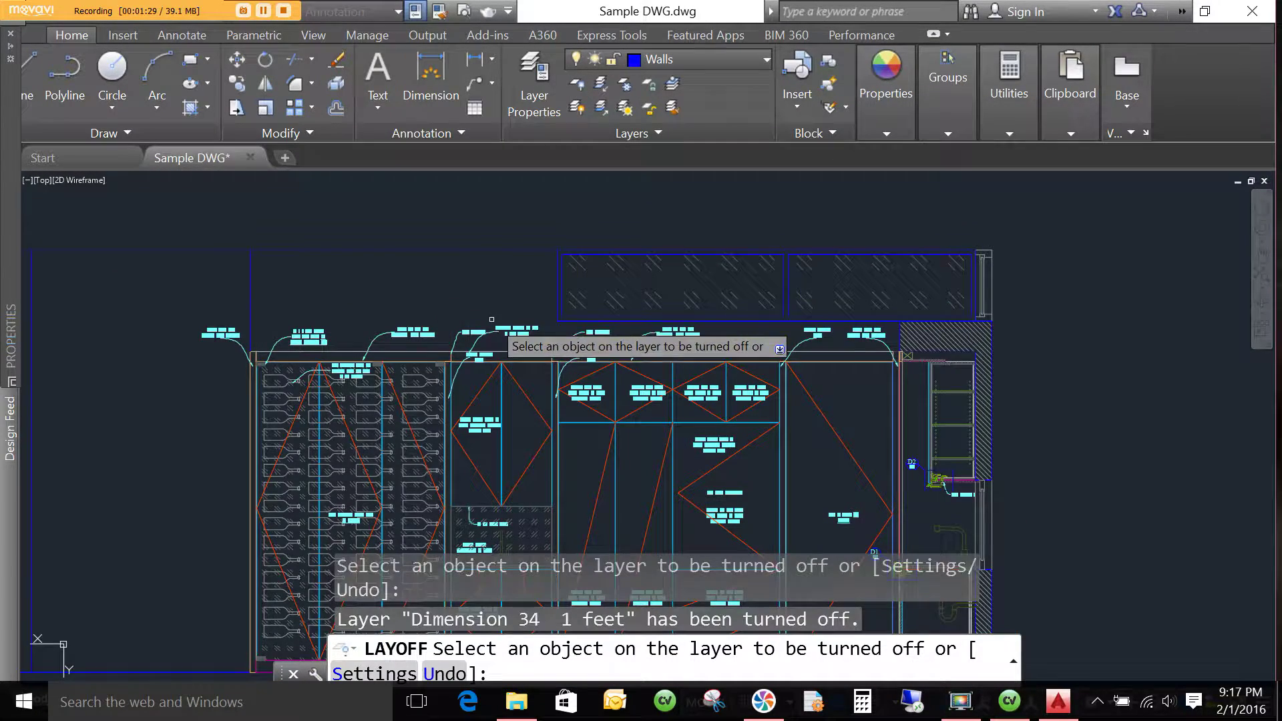
Turn off the Text and Symbols layers using the elevation's title text and the title line beneath it.
scroll(502, 348, "up", 5)
scroll(538, 294, "down", 5)
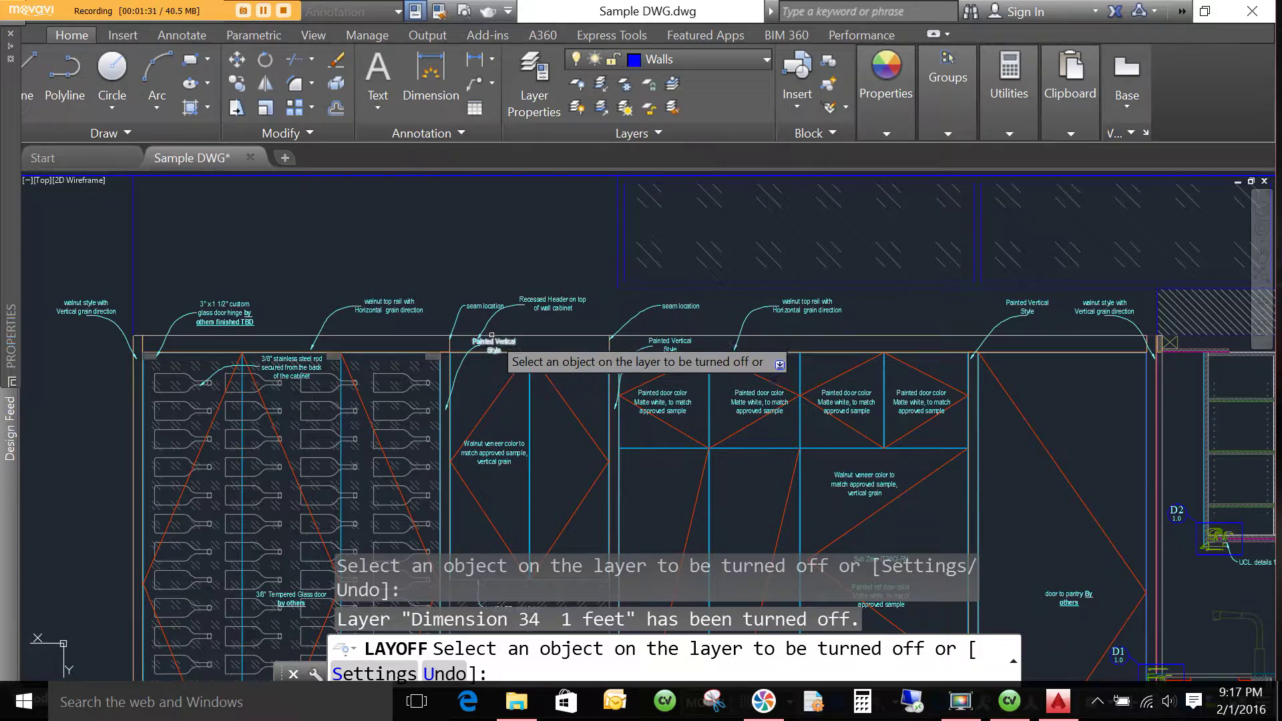
scroll(439, 293, "down", 5)
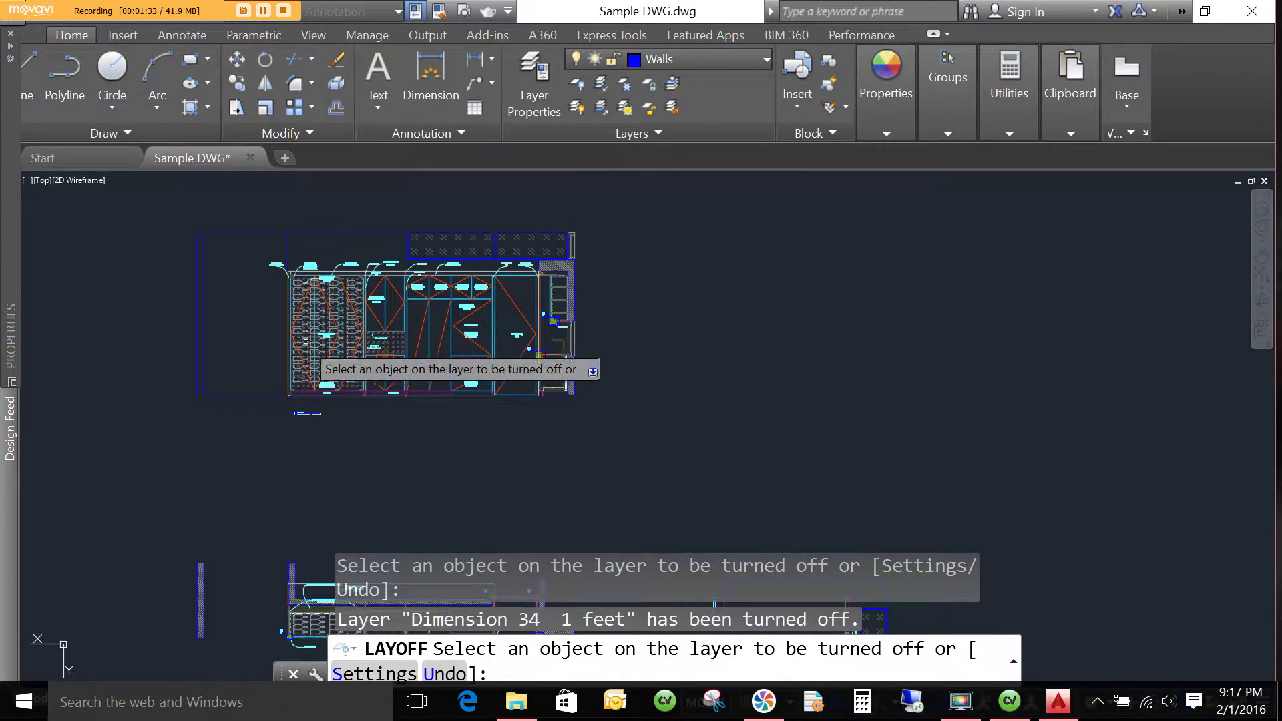
scroll(275, 425, "up", 5)
scroll(401, 309, "up", 6)
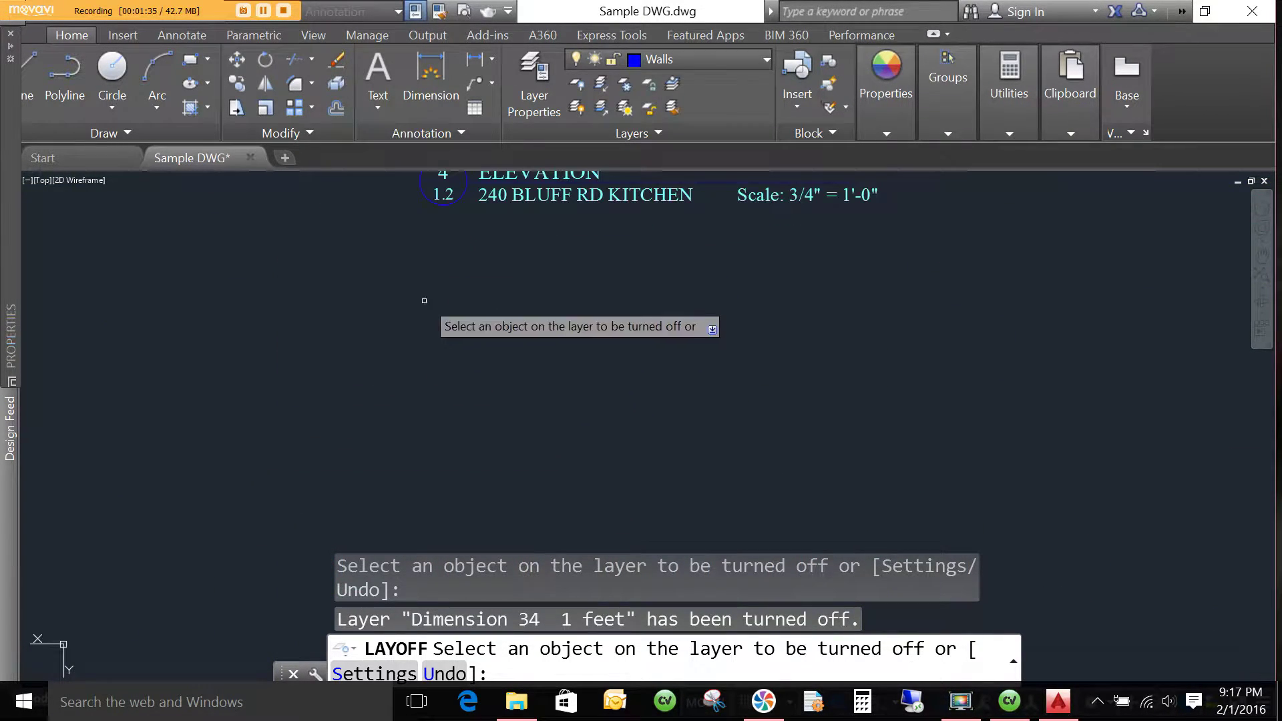
left_click(503, 202)
scroll(463, 338, "down", 4)
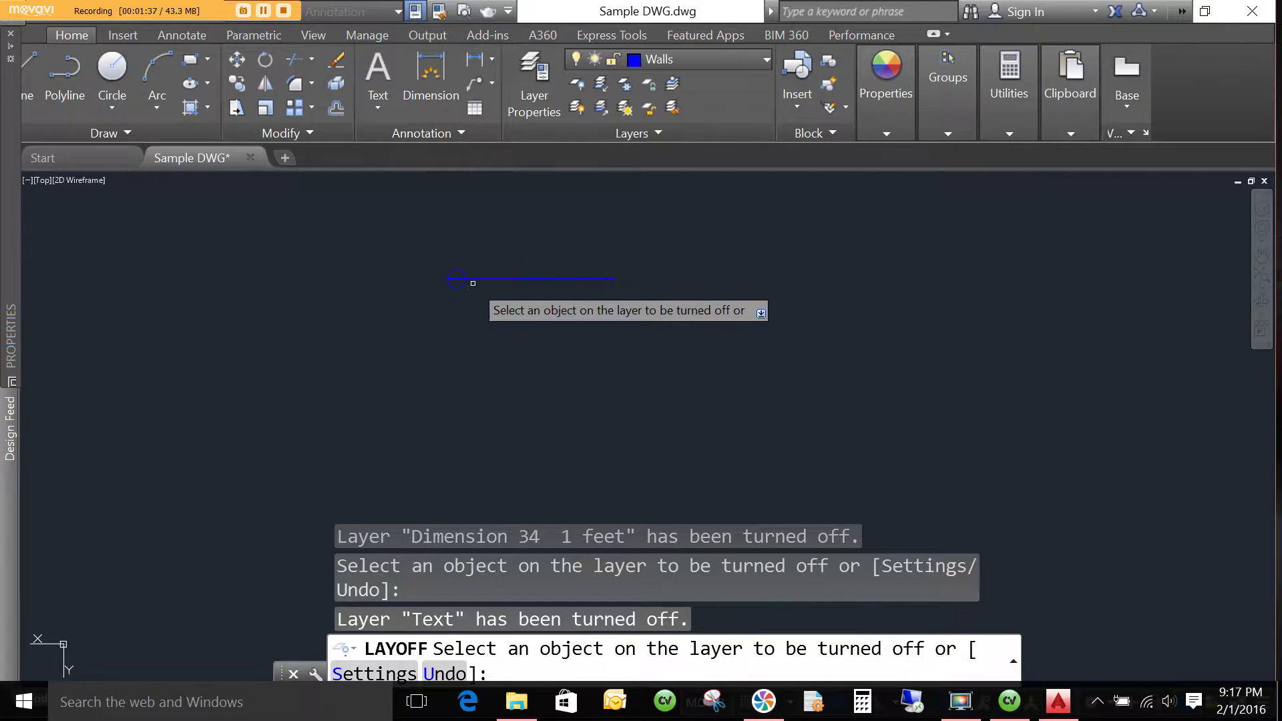
left_click(477, 281)
left_click(477, 280)
left_click(477, 281)
Turn off the Column and "Dims 3 inch" layers using the sink centerline annotation beside the floor plan.
scroll(468, 286, "down", 4)
scroll(559, 441, "up", 5)
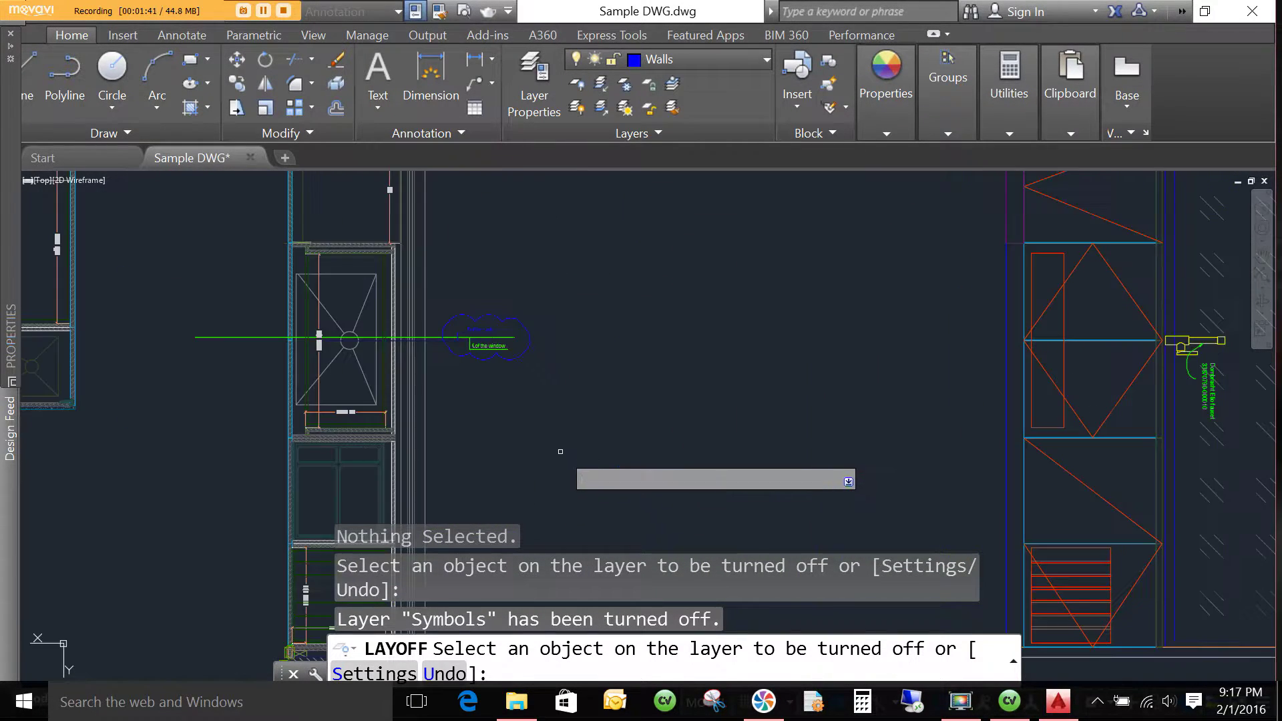
scroll(497, 327, "up", 3)
left_click(518, 394)
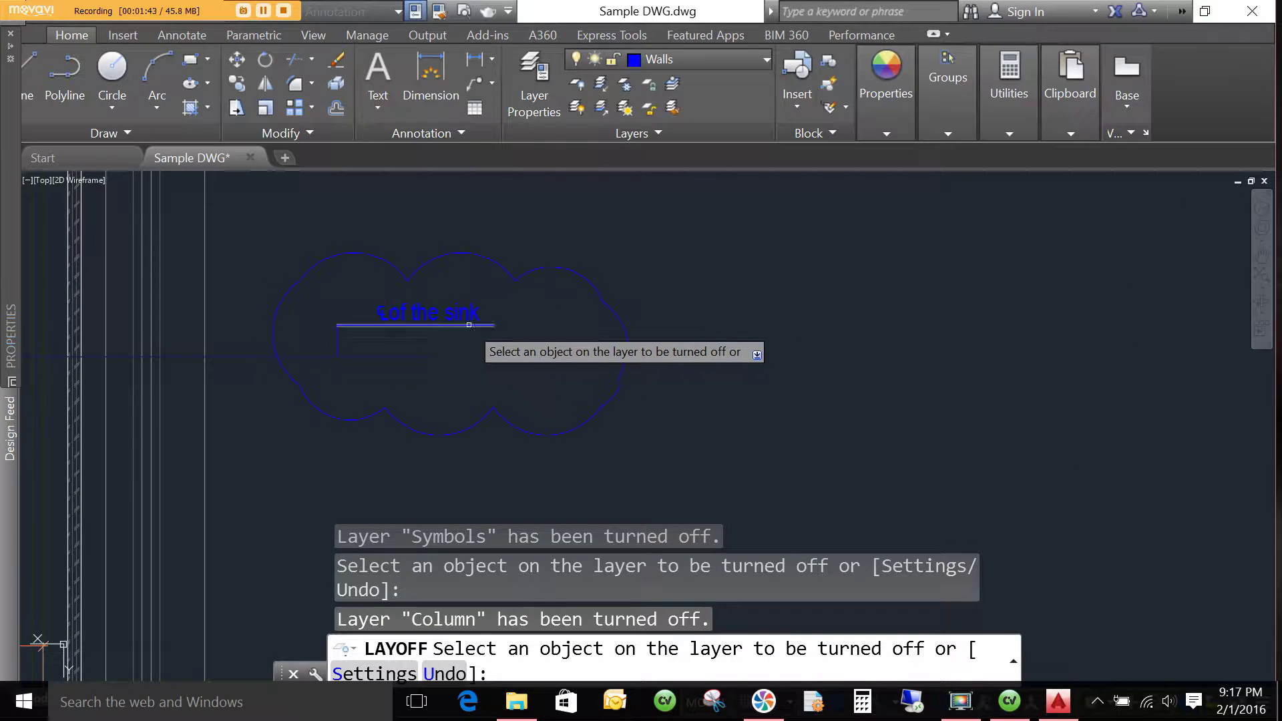
left_click(464, 356)
left_click(387, 362)
left_click(390, 355)
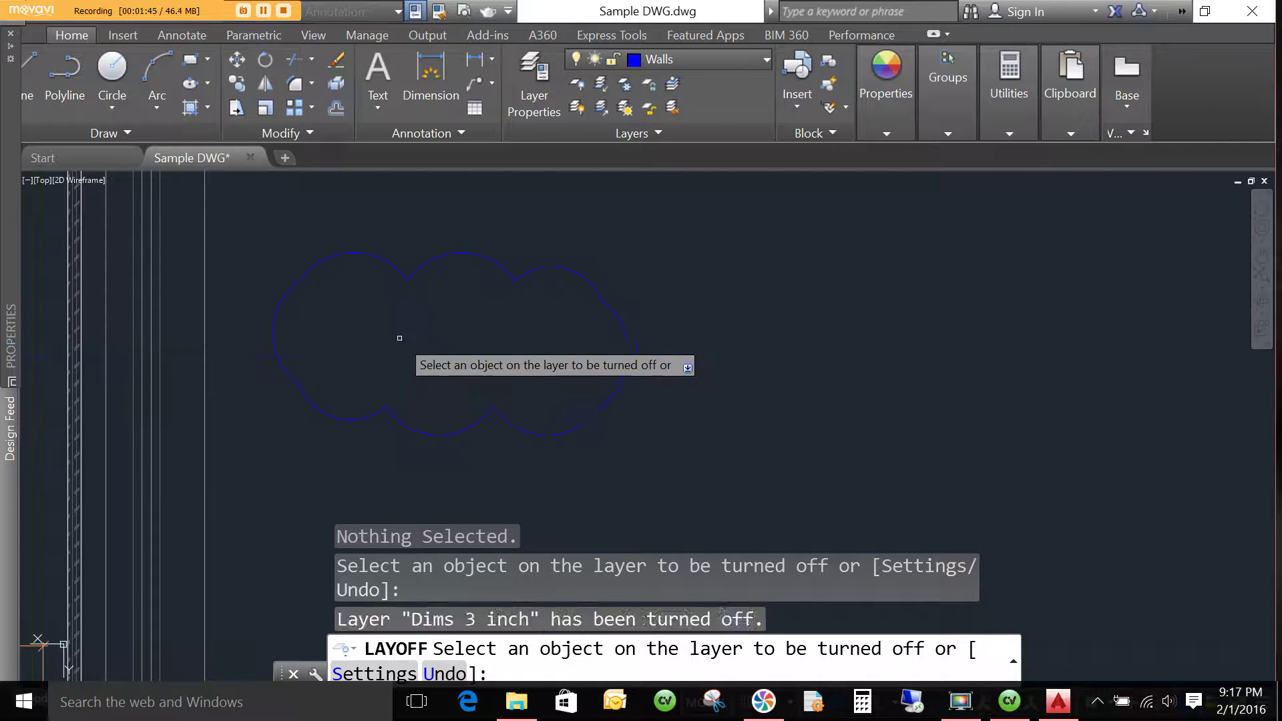
left_click(430, 260)
scroll(524, 274, "down", 6)
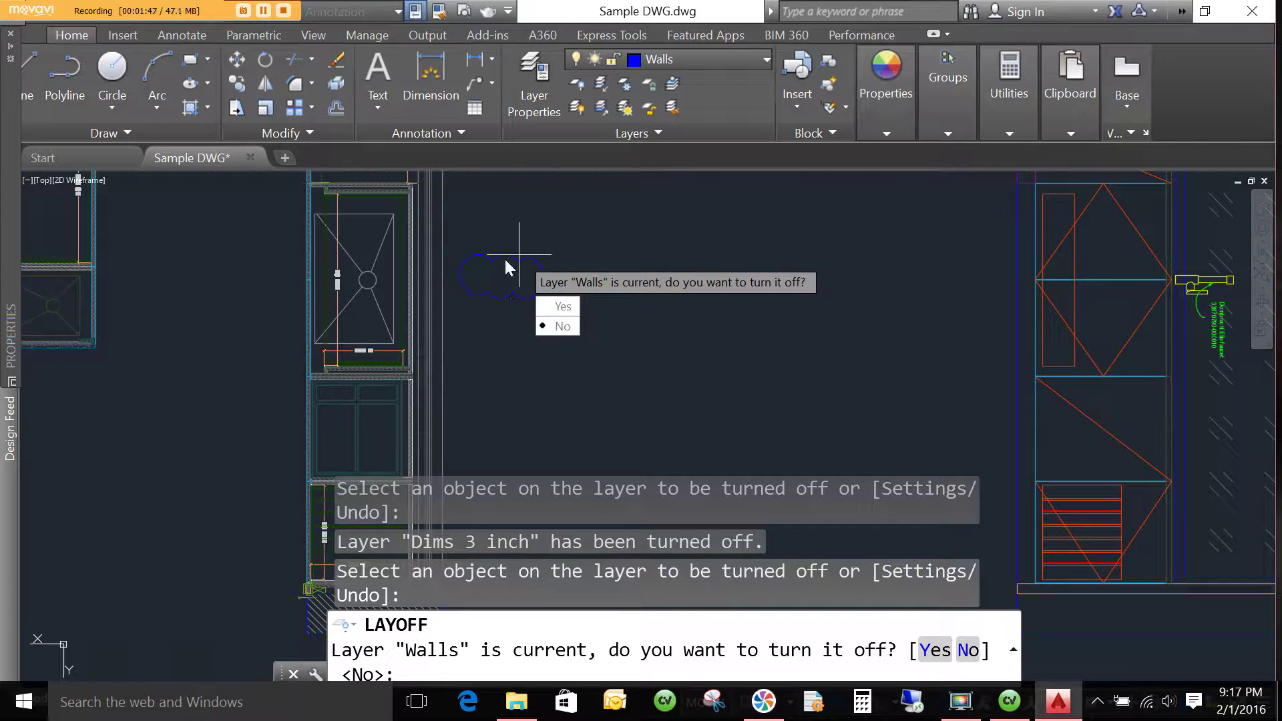
scroll(505, 260, "up", 8)
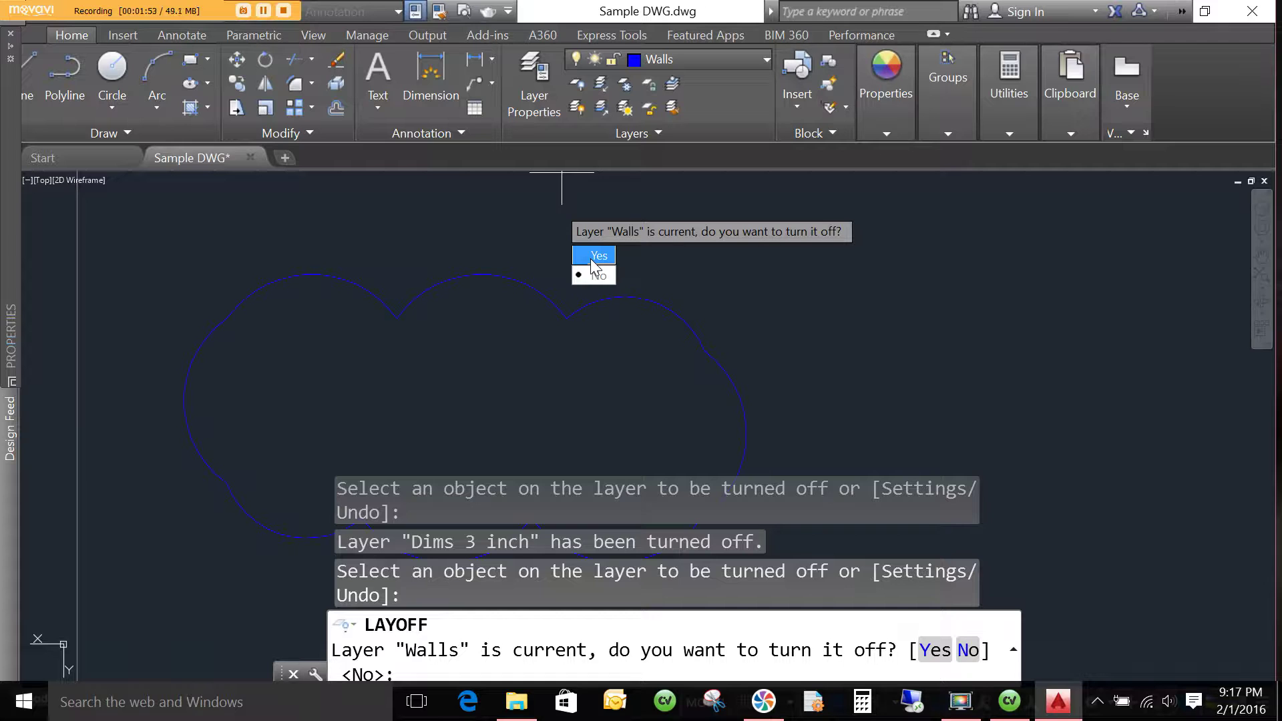
key("Escape")
key("Escape")
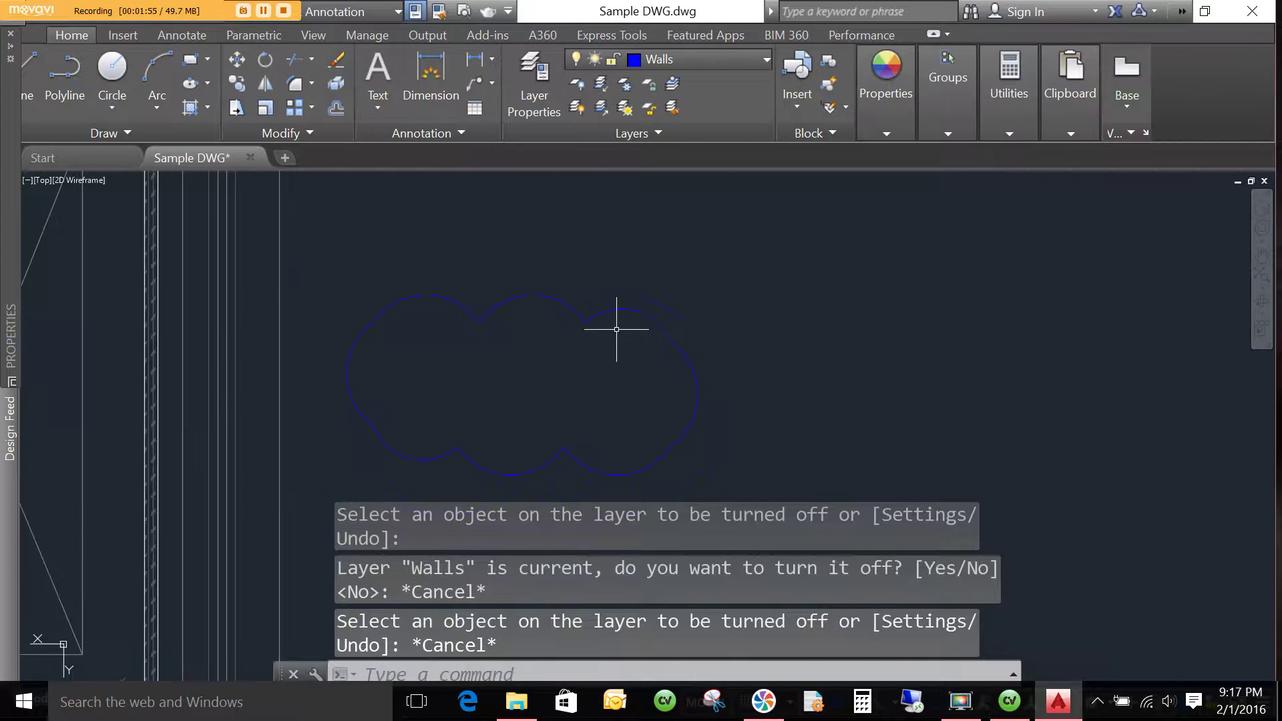
Erase the empty revision cloud beside the sink cabinet on the floor plan.
scroll(621, 335, "down", 5)
left_click(678, 352)
left_click(613, 311)
scroll(712, 354, "down", 5)
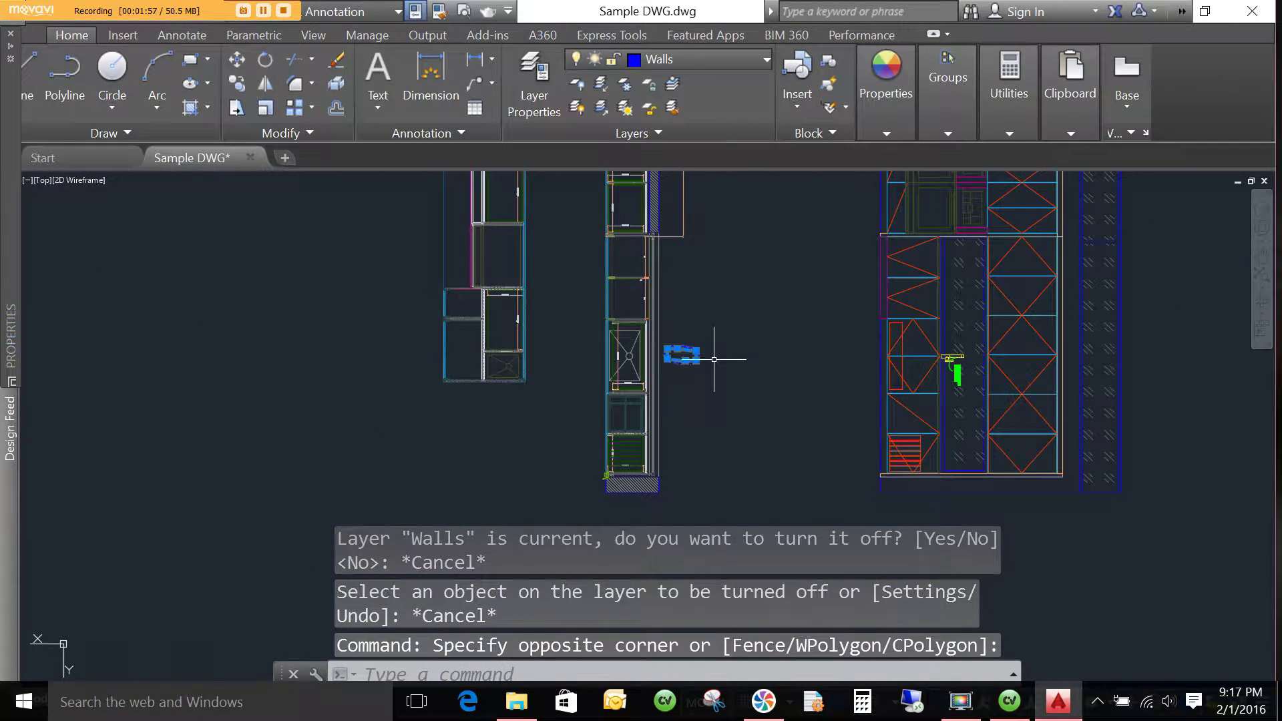
key("Delete")
Examine the remaining floor plan and elevations for leftover geometry, including the hatching over the wine bottle racks.
scroll(622, 381, "down", 5)
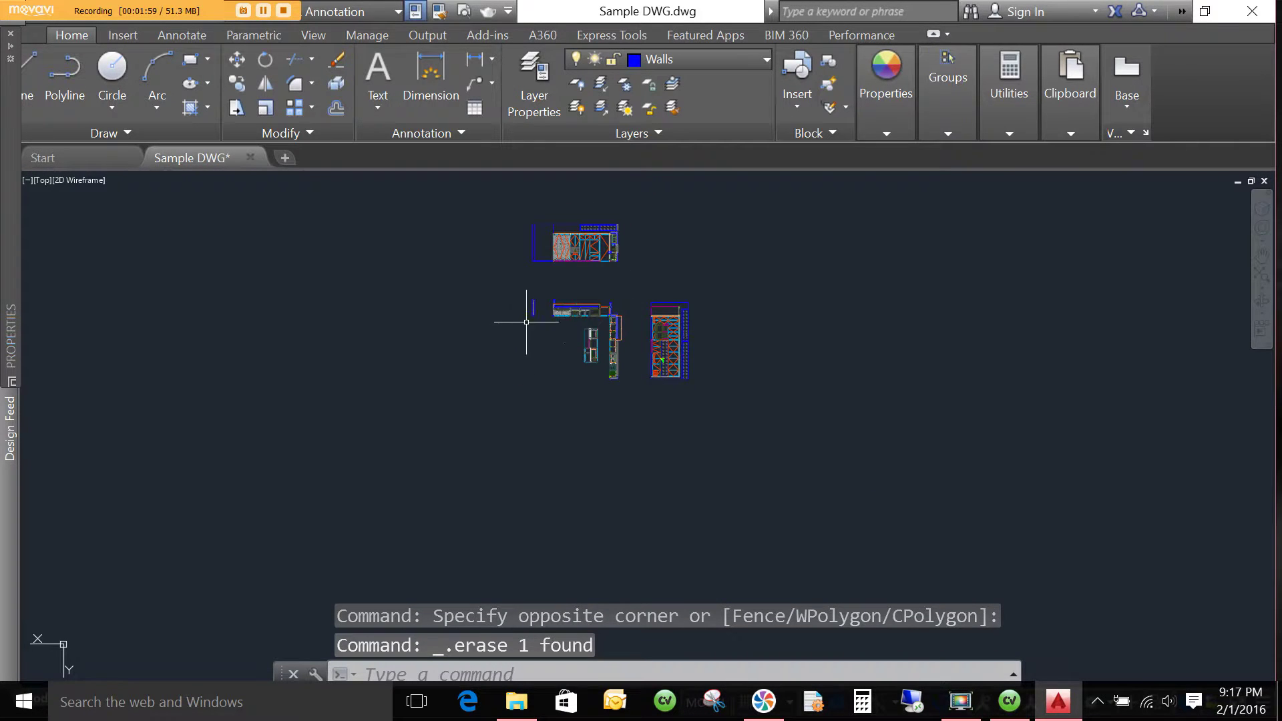
scroll(533, 318, "up", 5)
scroll(544, 330, "down", 4)
scroll(679, 350, "up", 3)
scroll(679, 350, "up", 2)
scroll(675, 359, "down", 2)
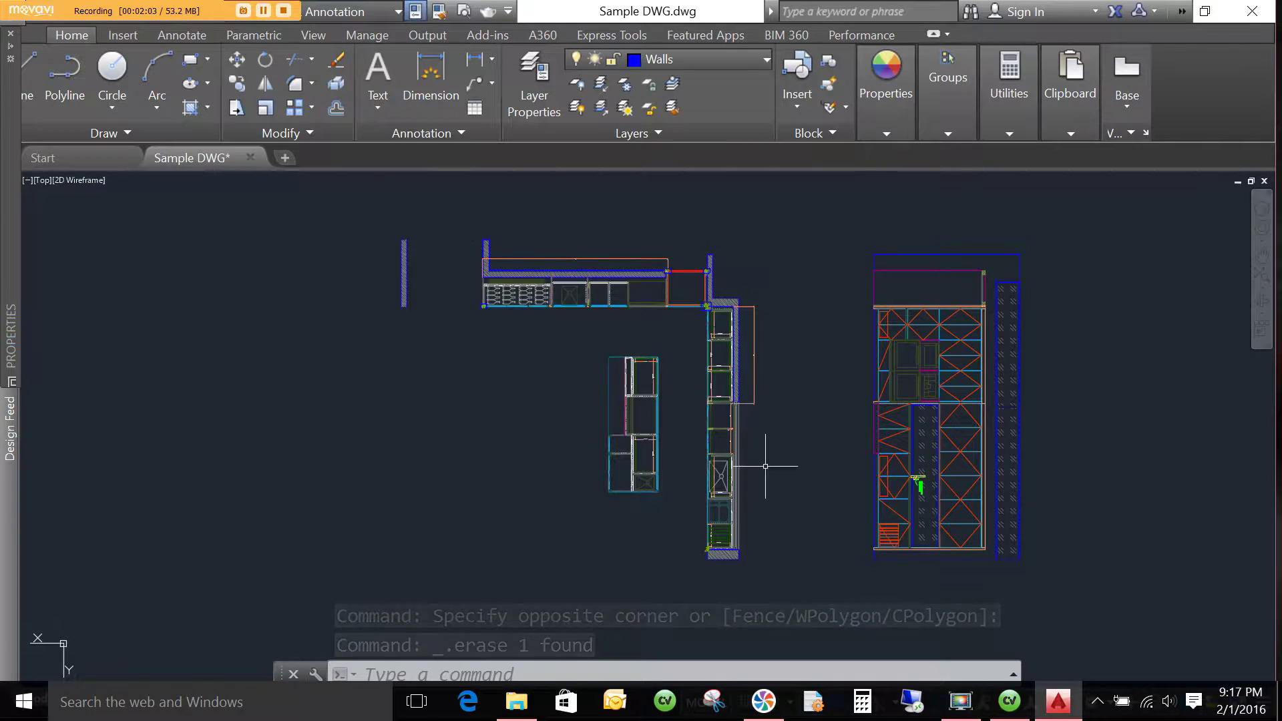
scroll(688, 525, "down", 2)
scroll(754, 490, "down", 2)
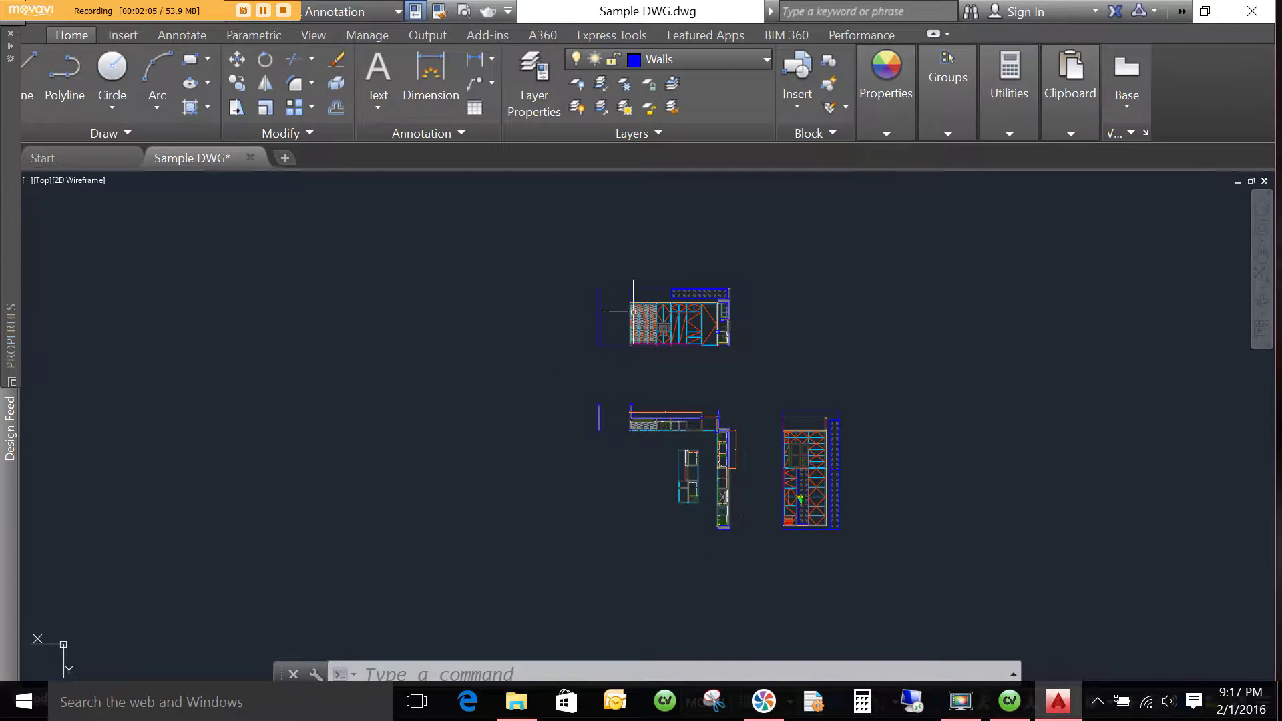
scroll(679, 371, "up", 2)
scroll(618, 372, "down", 2)
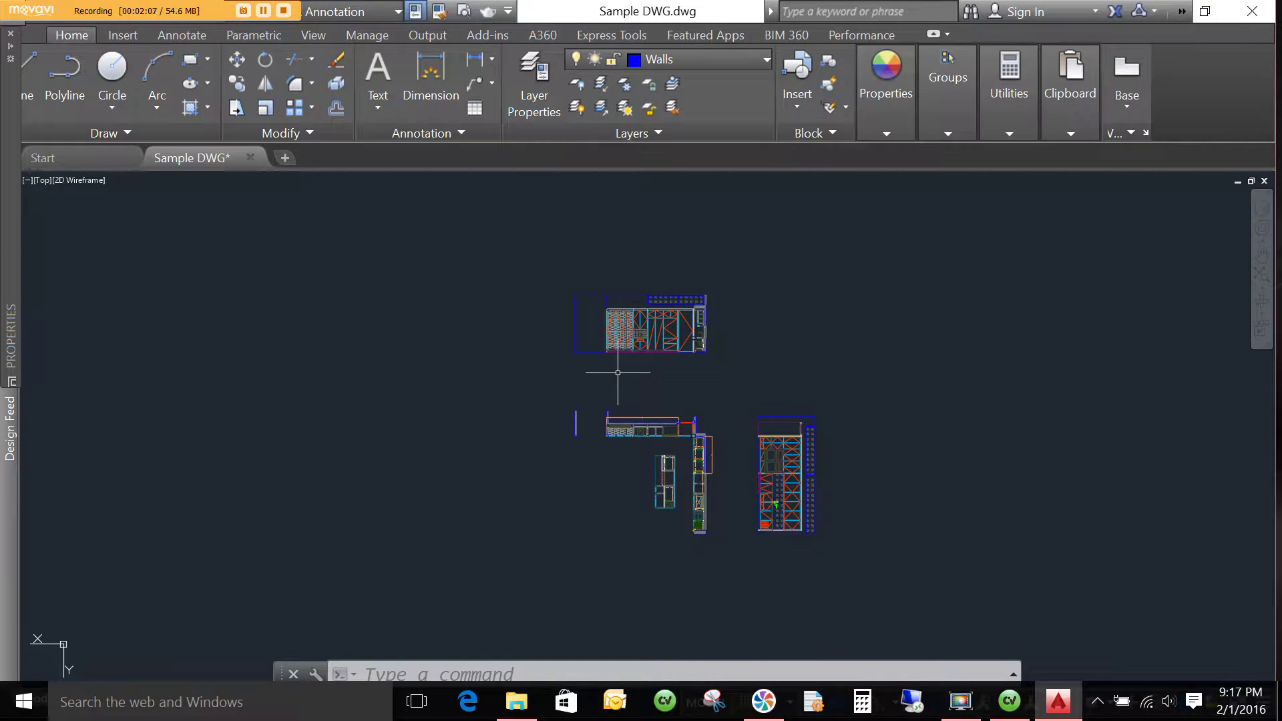
scroll(753, 460, "up", 2)
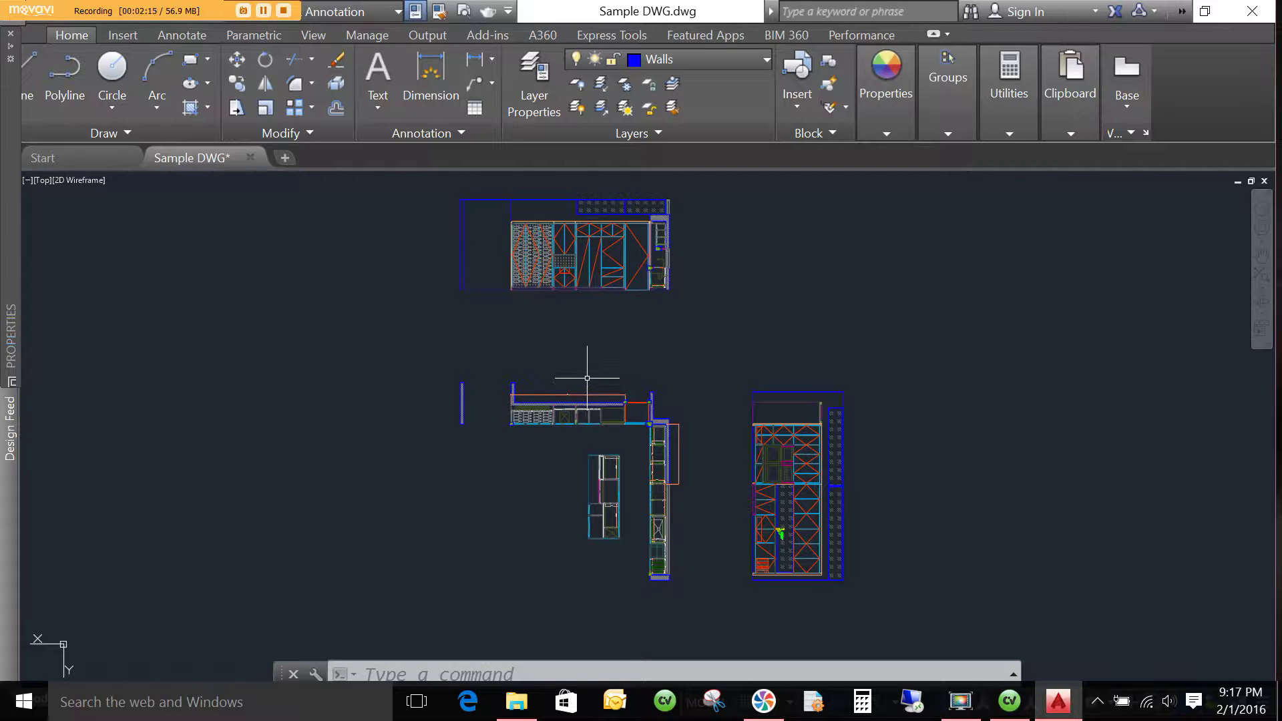
scroll(518, 257, "up", 8)
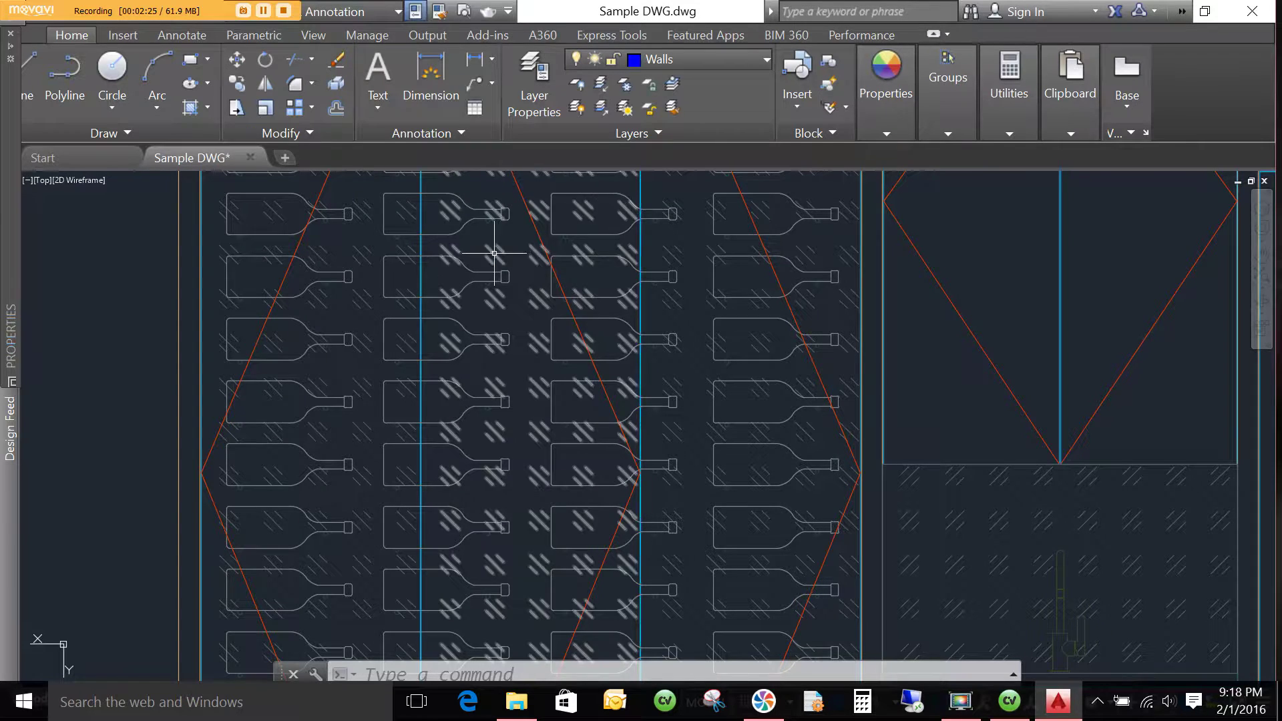
scroll(488, 254, "down", 10)
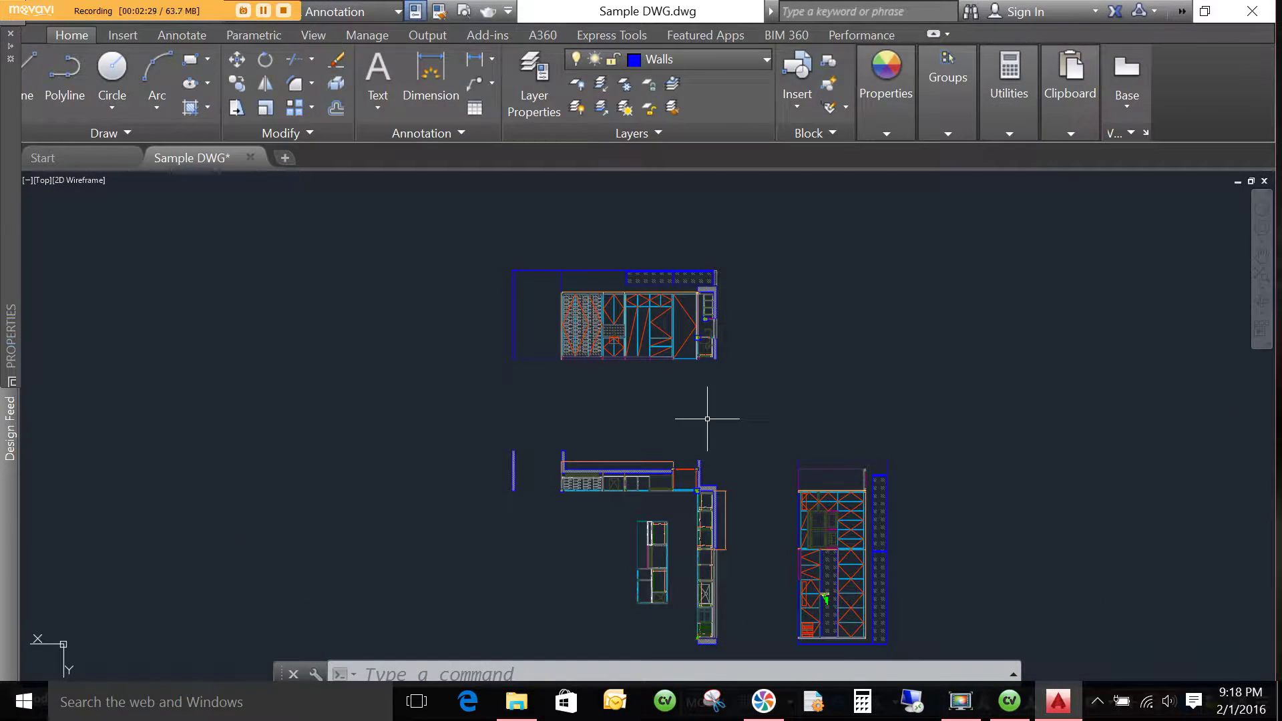
middle_click_drag(707, 398, 647, 334)
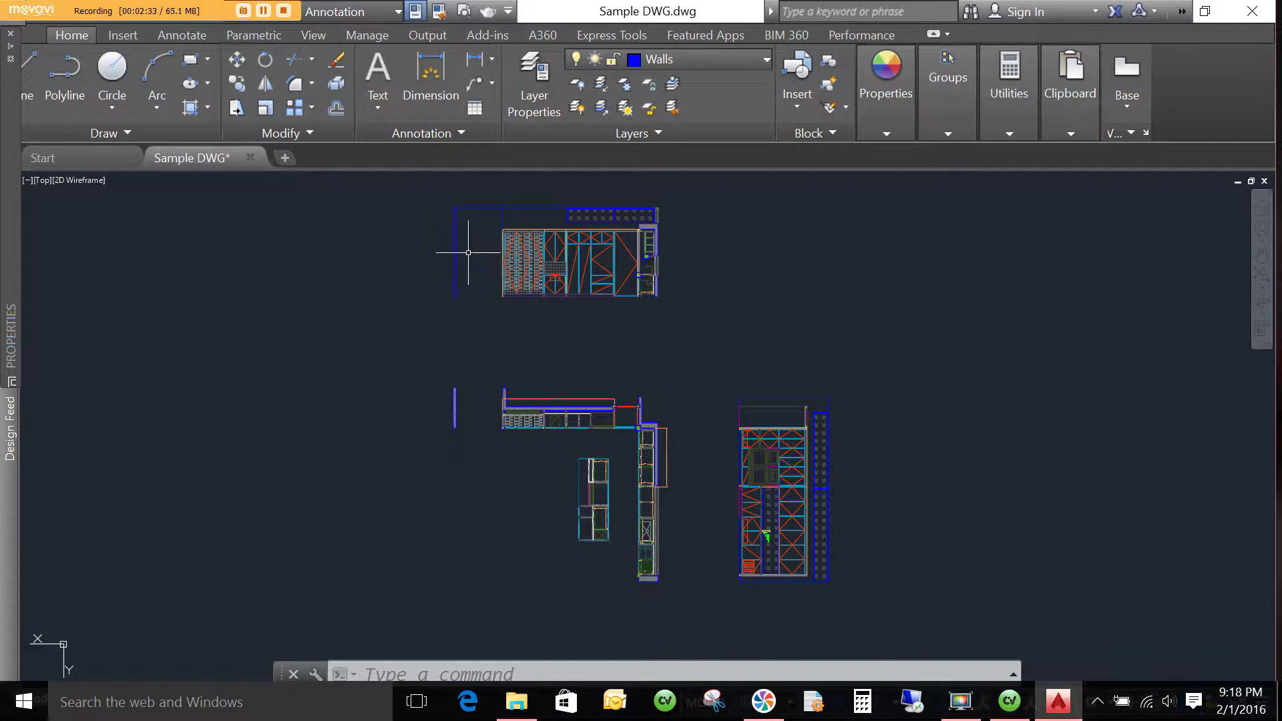
Explode the entire floor plan and both elevations together, disregarding draw order for the operation.
left_click(420, 193)
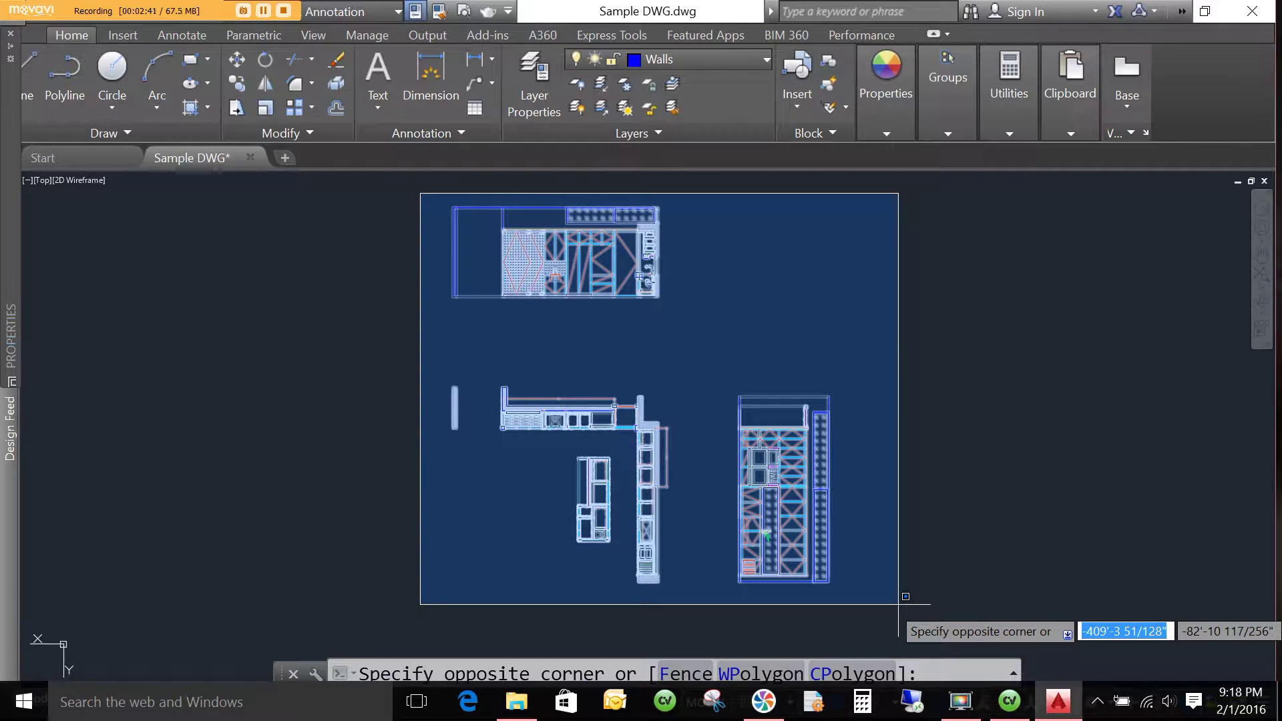
left_click(905, 597)
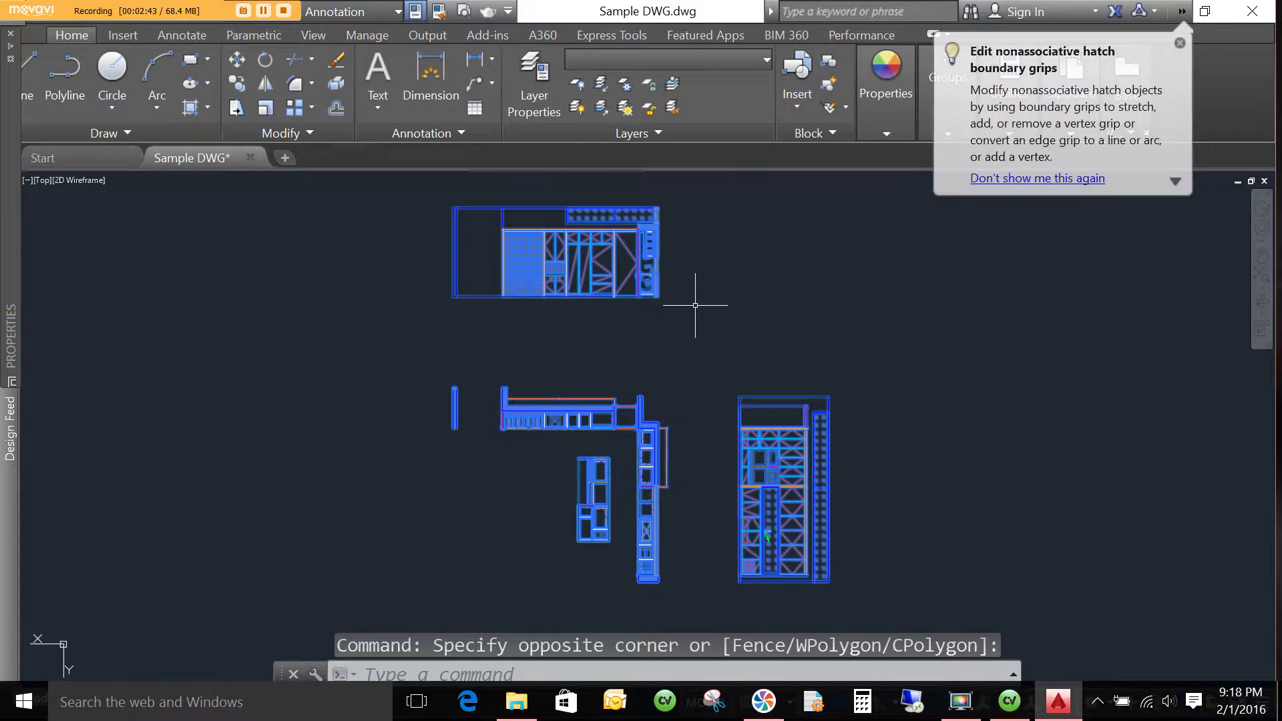
type("x")
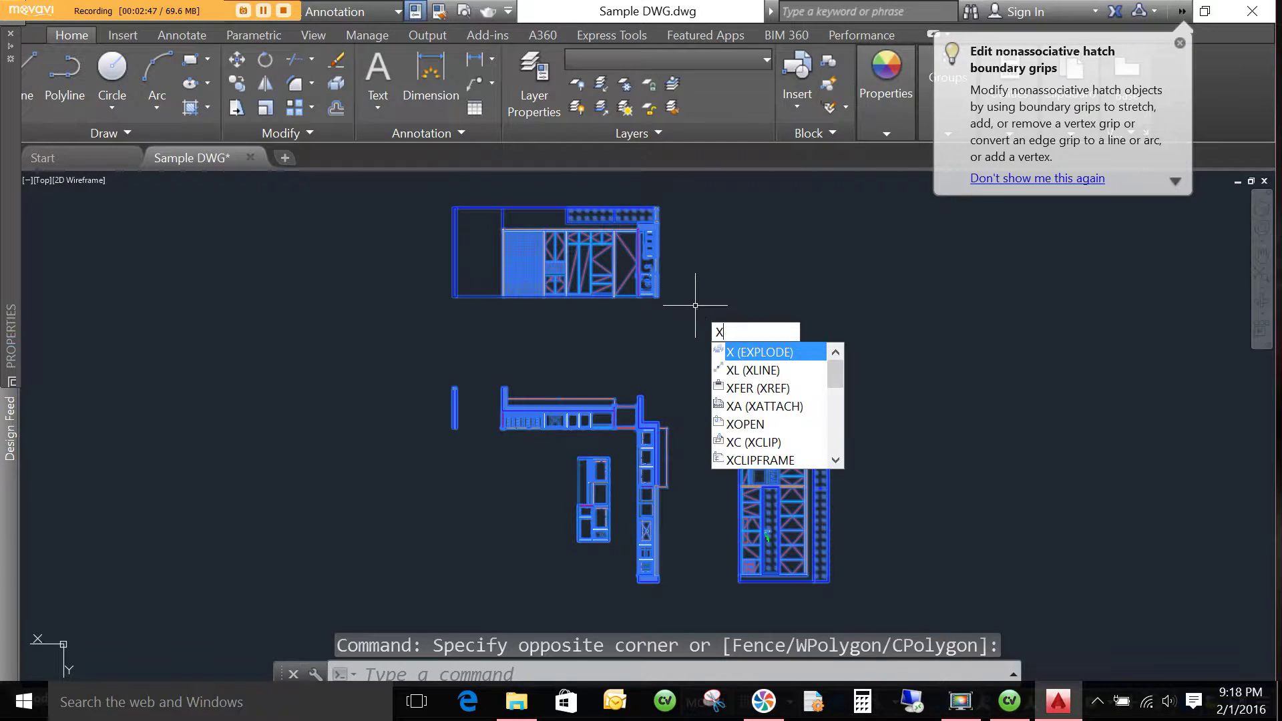
key("Return")
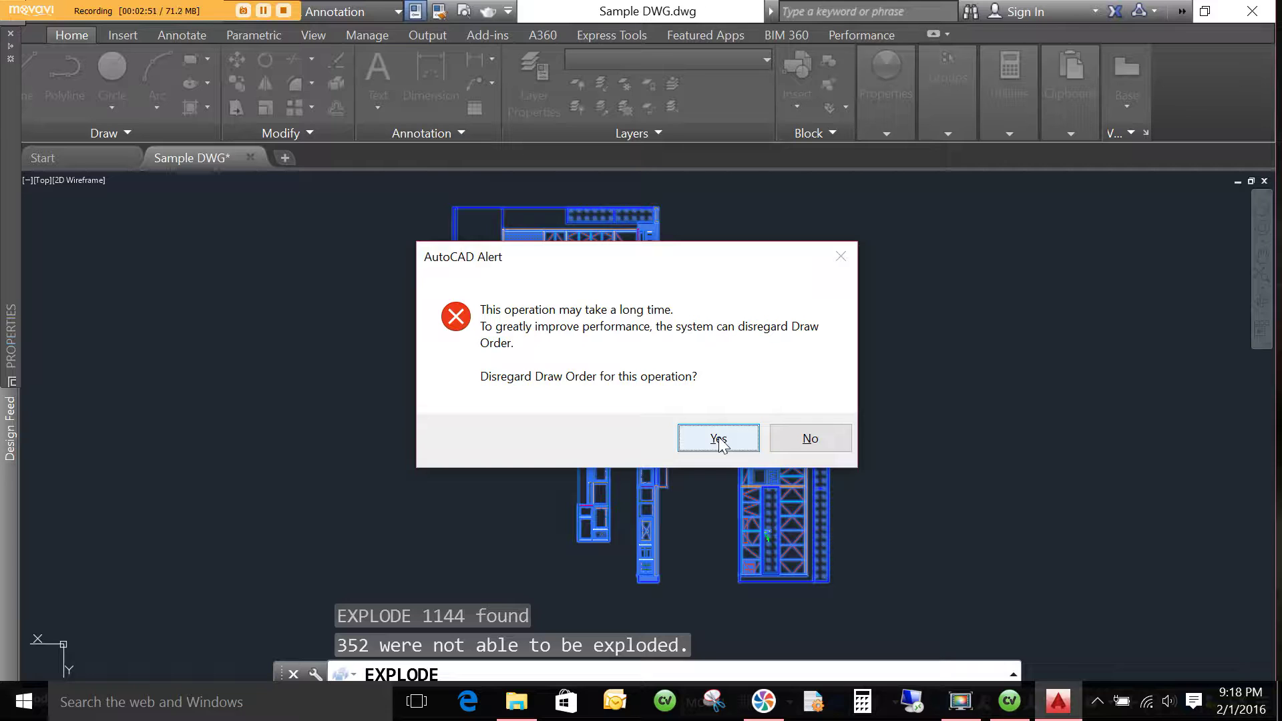
left_click(719, 439)
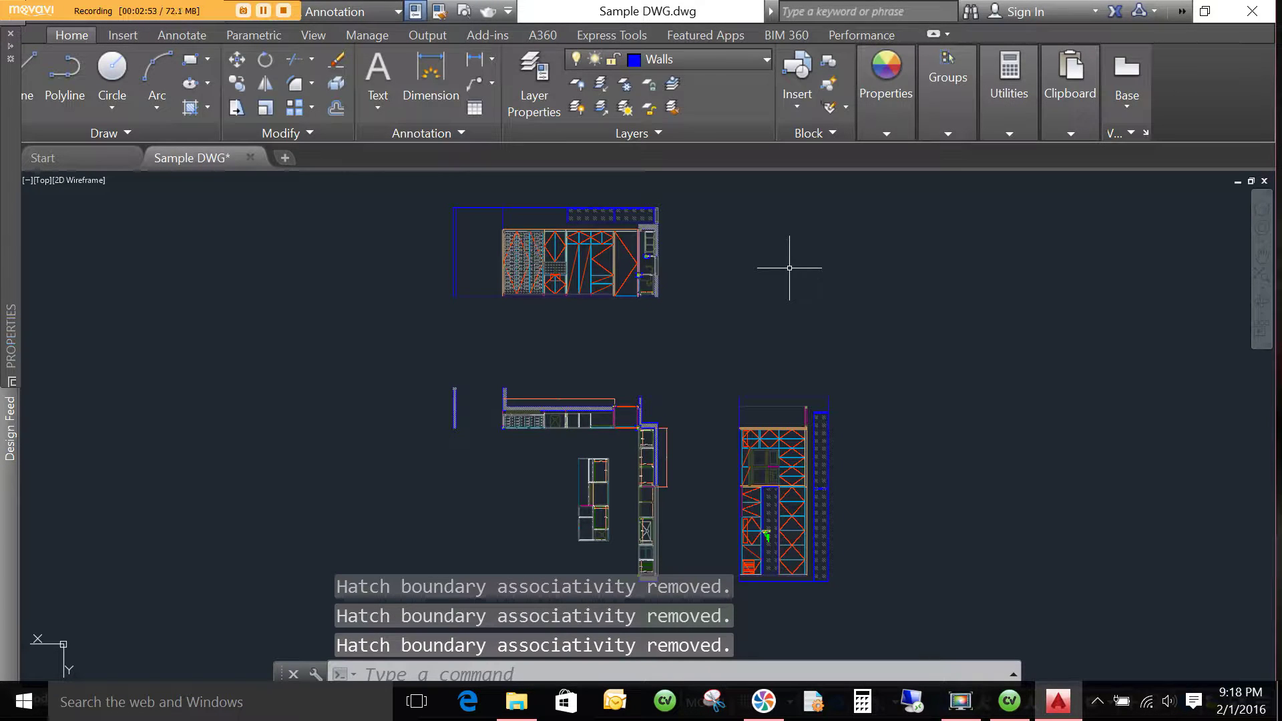
Explode all the drawings a second time to break up nested objects, again disregarding draw order.
left_click(401, 185)
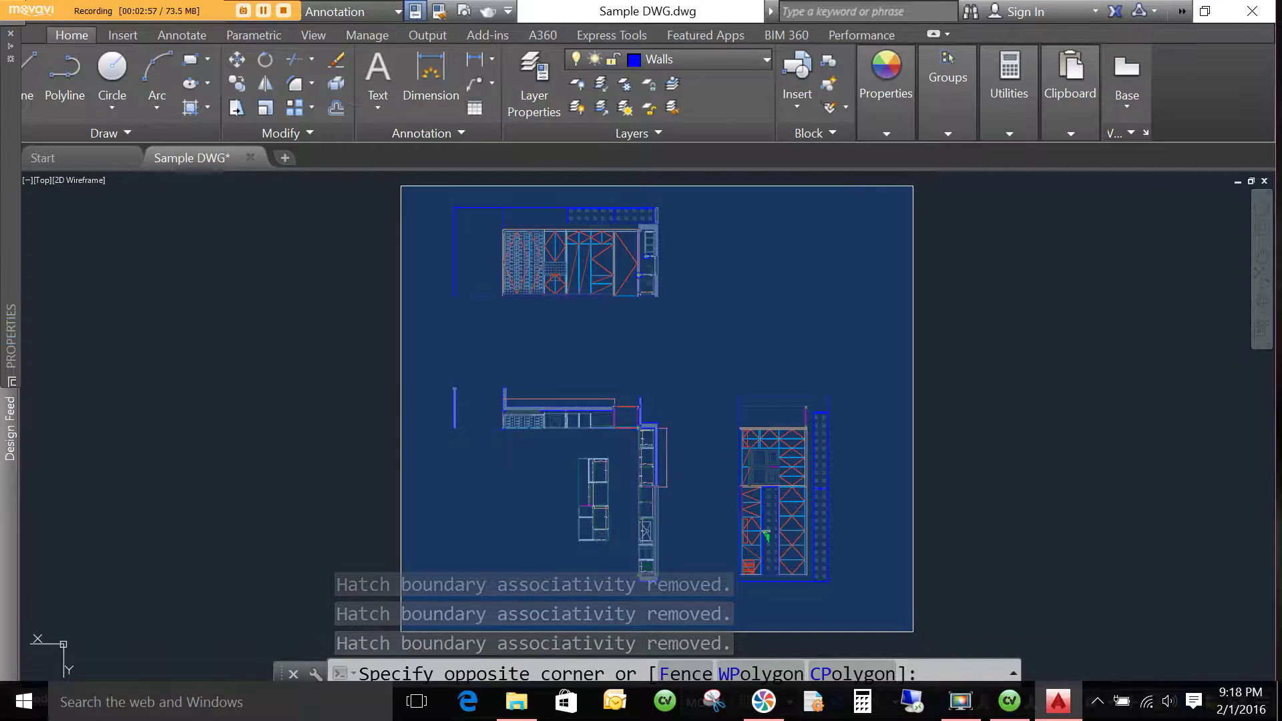
left_click(912, 621)
type("x")
key("Return")
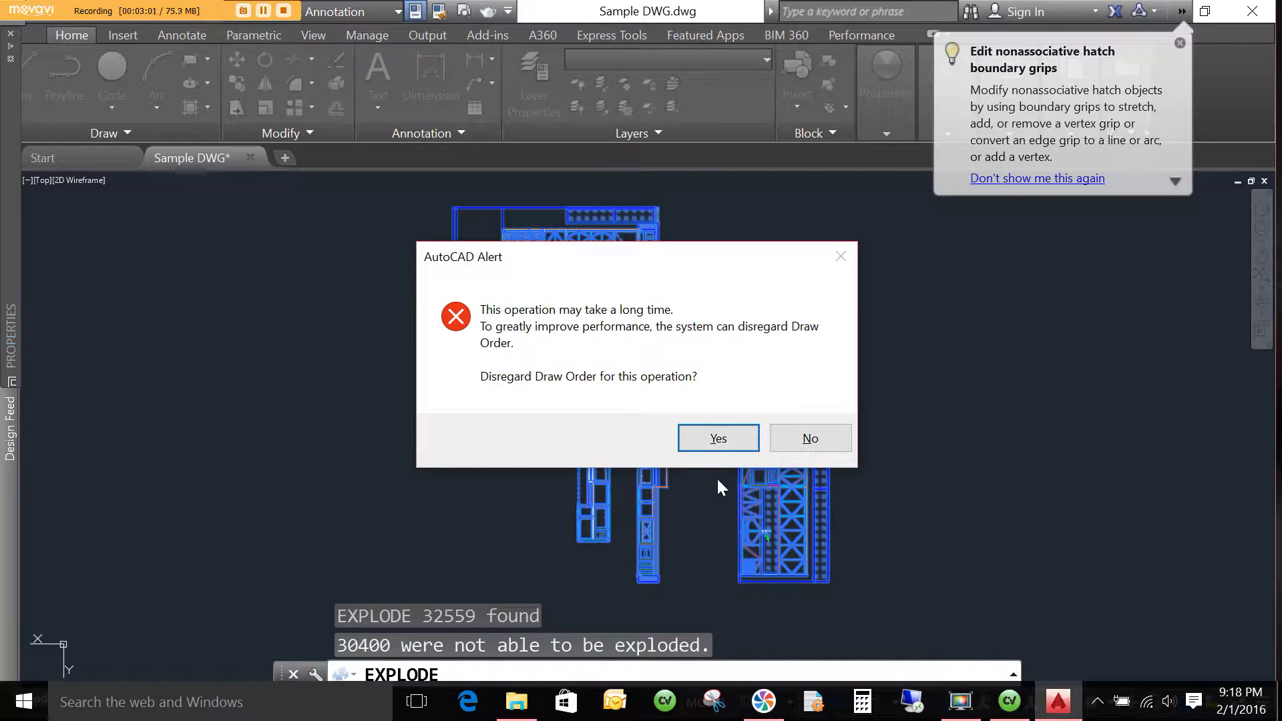
left_click(723, 438)
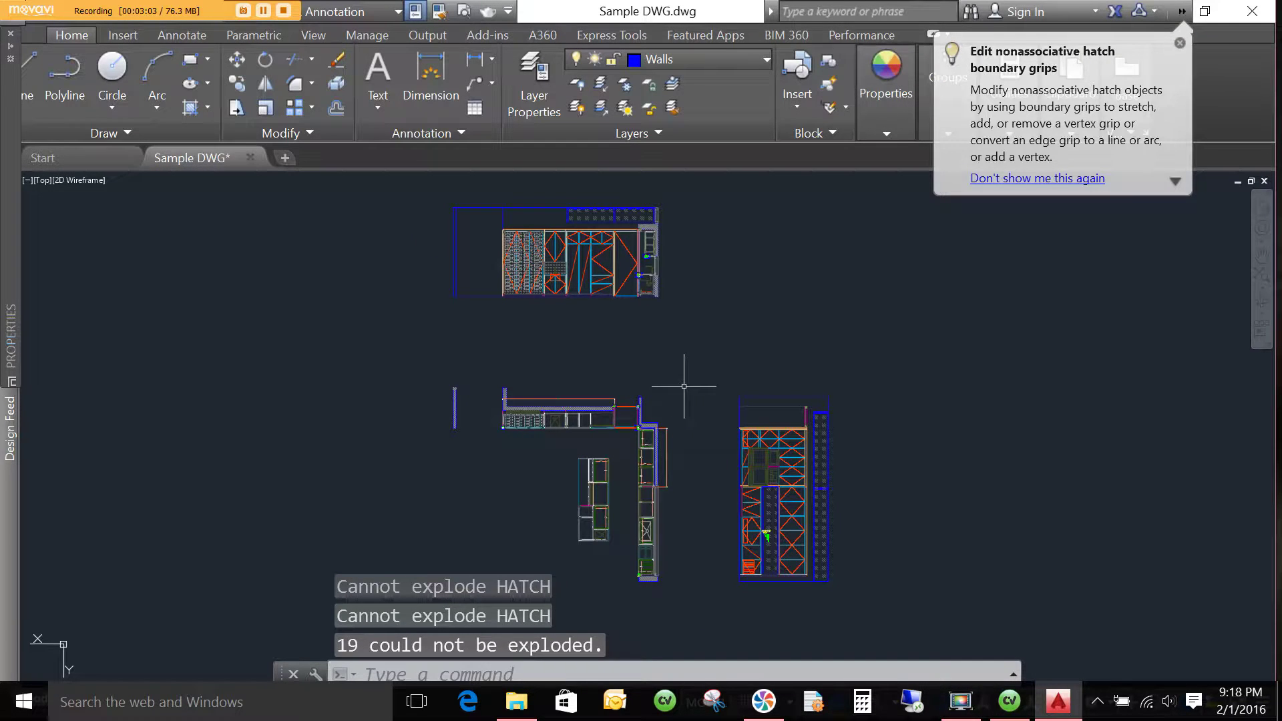
Examine the exploded elevations and floor plan, checking the wine rack, cabinets and wall hatching up close.
scroll(523, 352, "down", 2)
left_click(417, 228)
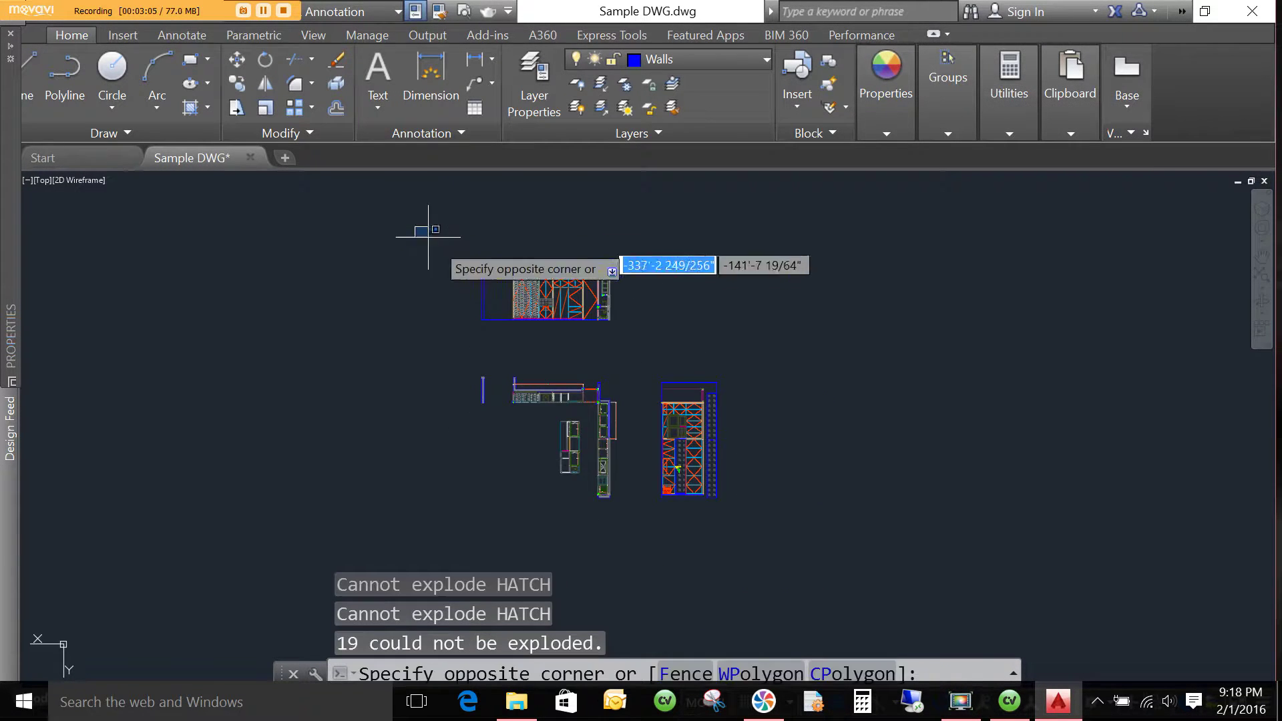
left_click(888, 587)
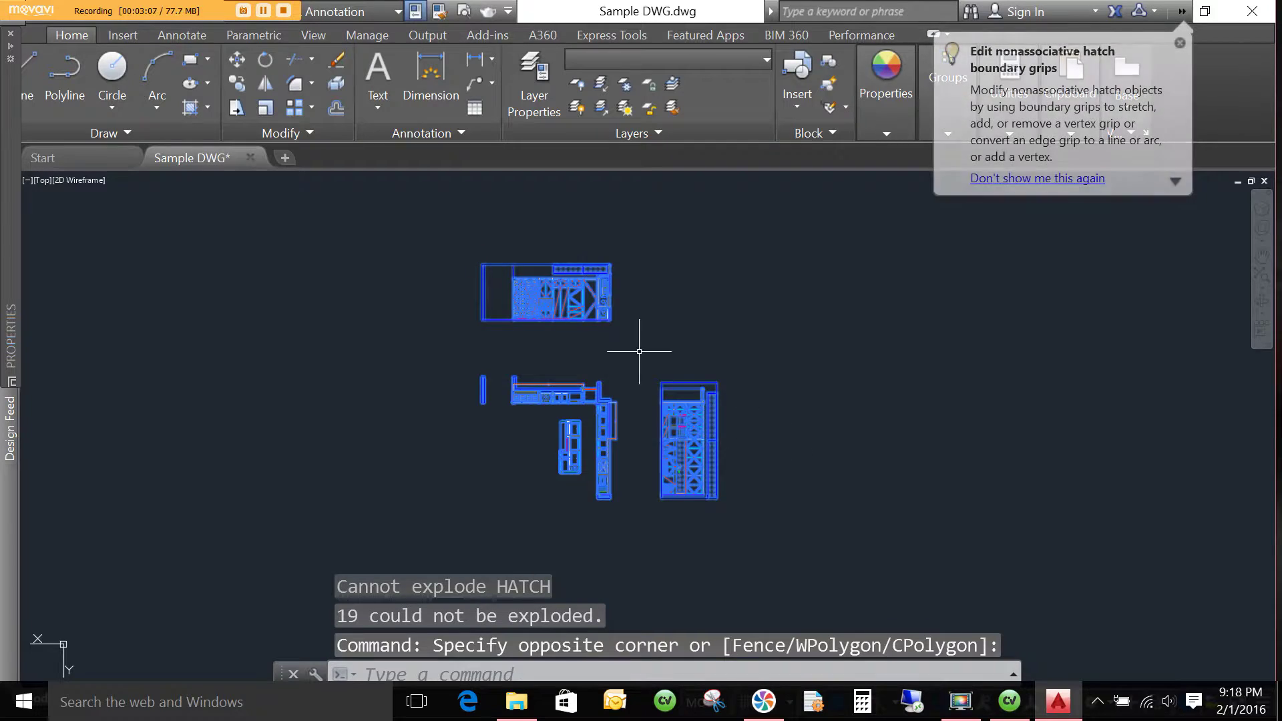
scroll(552, 301, "up", 6)
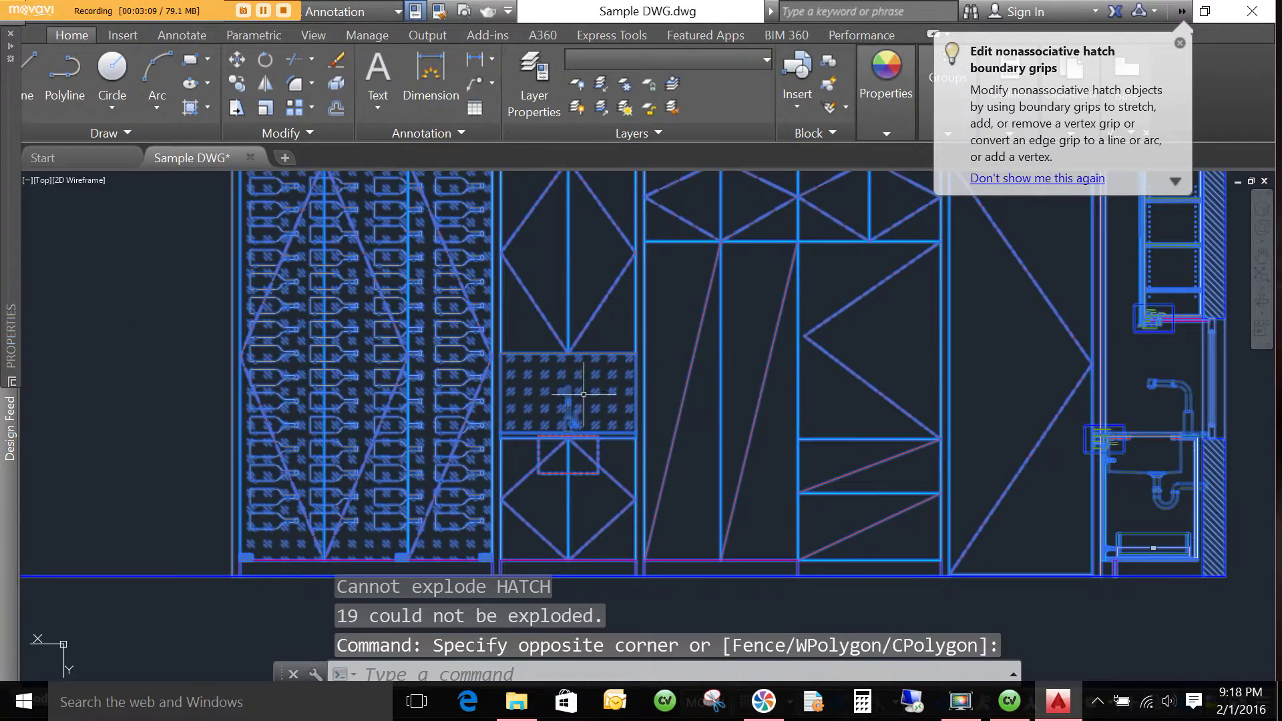
scroll(584, 394, "down", 6)
key("Escape")
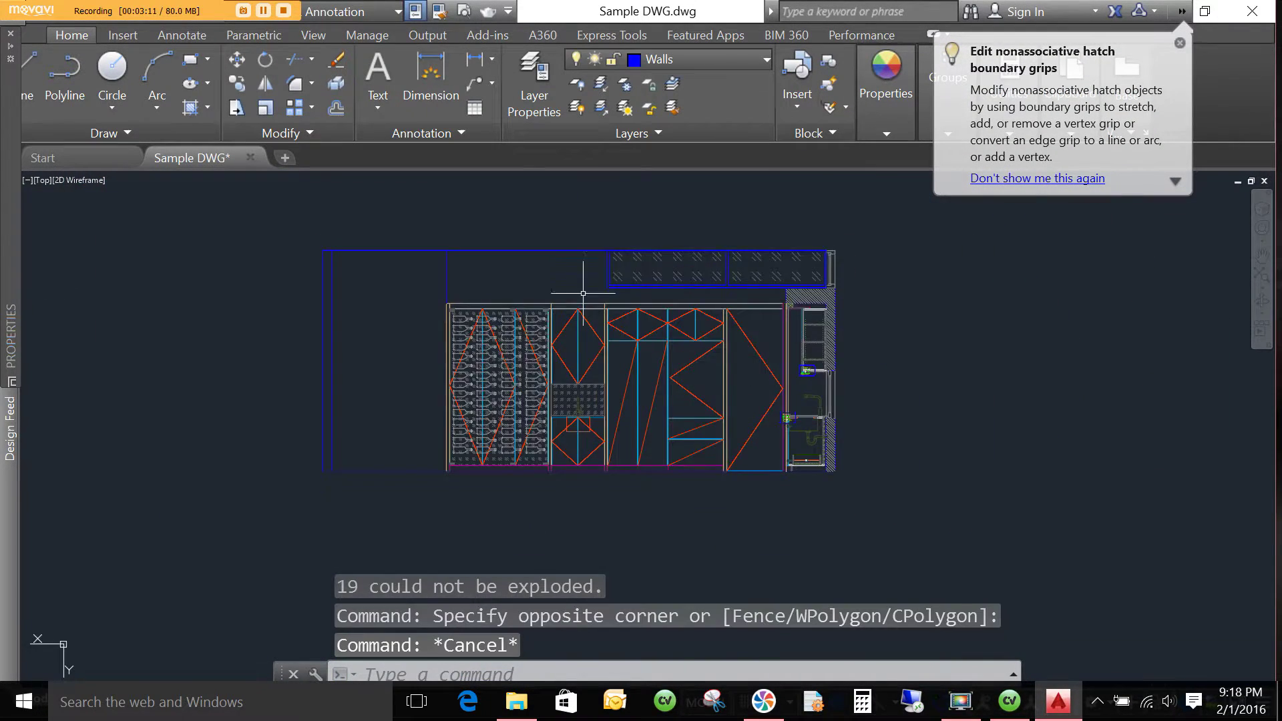
scroll(586, 285, "up", 5)
scroll(586, 316, "down", 7)
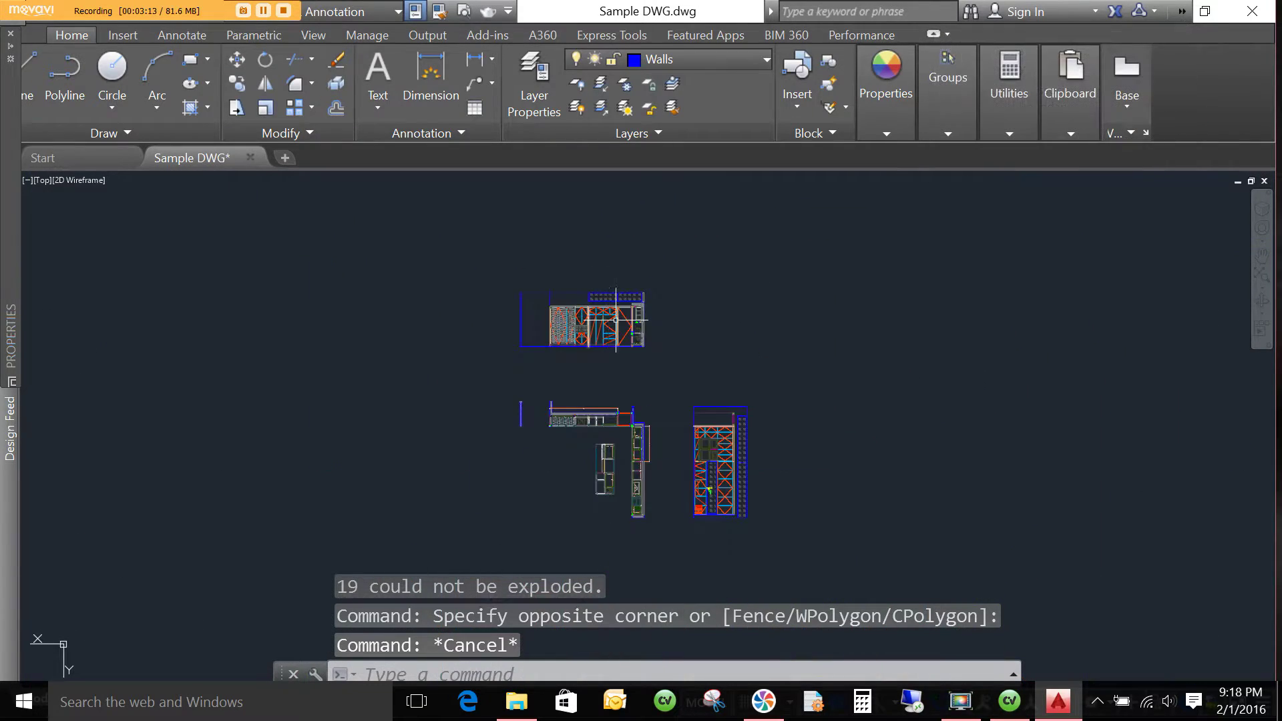
scroll(660, 457, "up", 5)
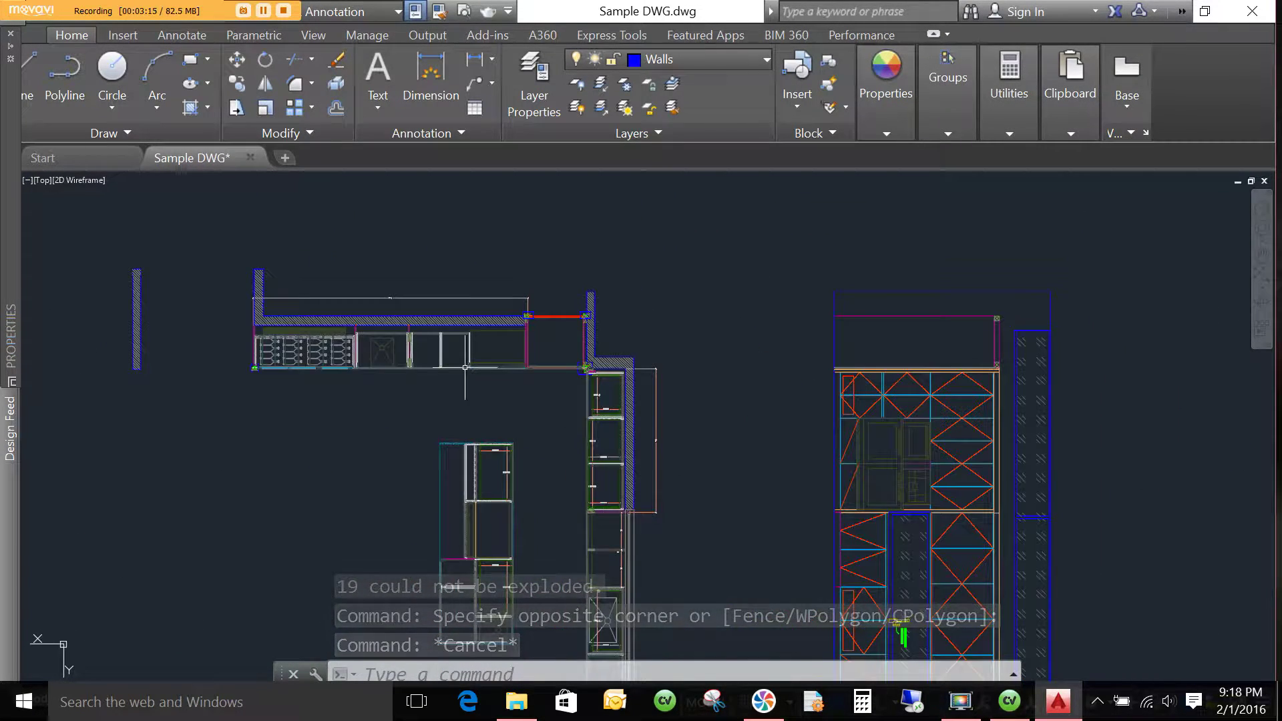
scroll(339, 334, "up", 5)
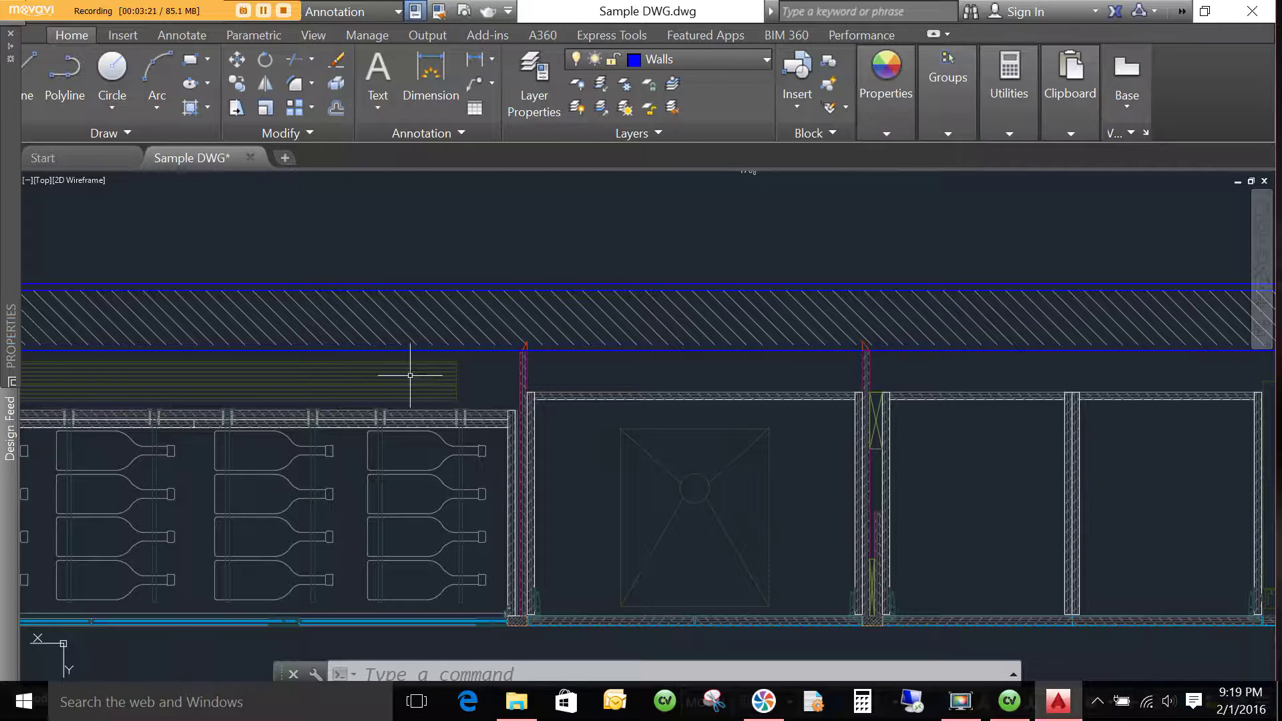
scroll(669, 367, "down", 10)
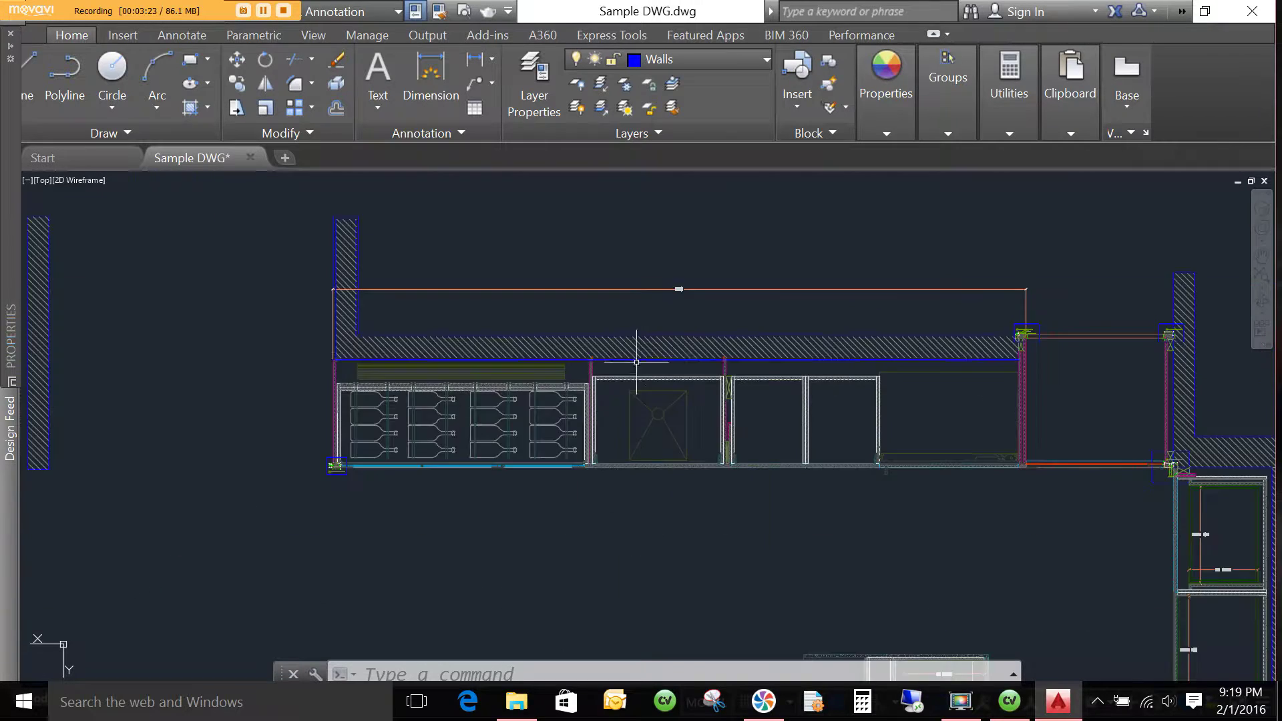
scroll(672, 328, "down", 3)
scroll(776, 455, "down", 3)
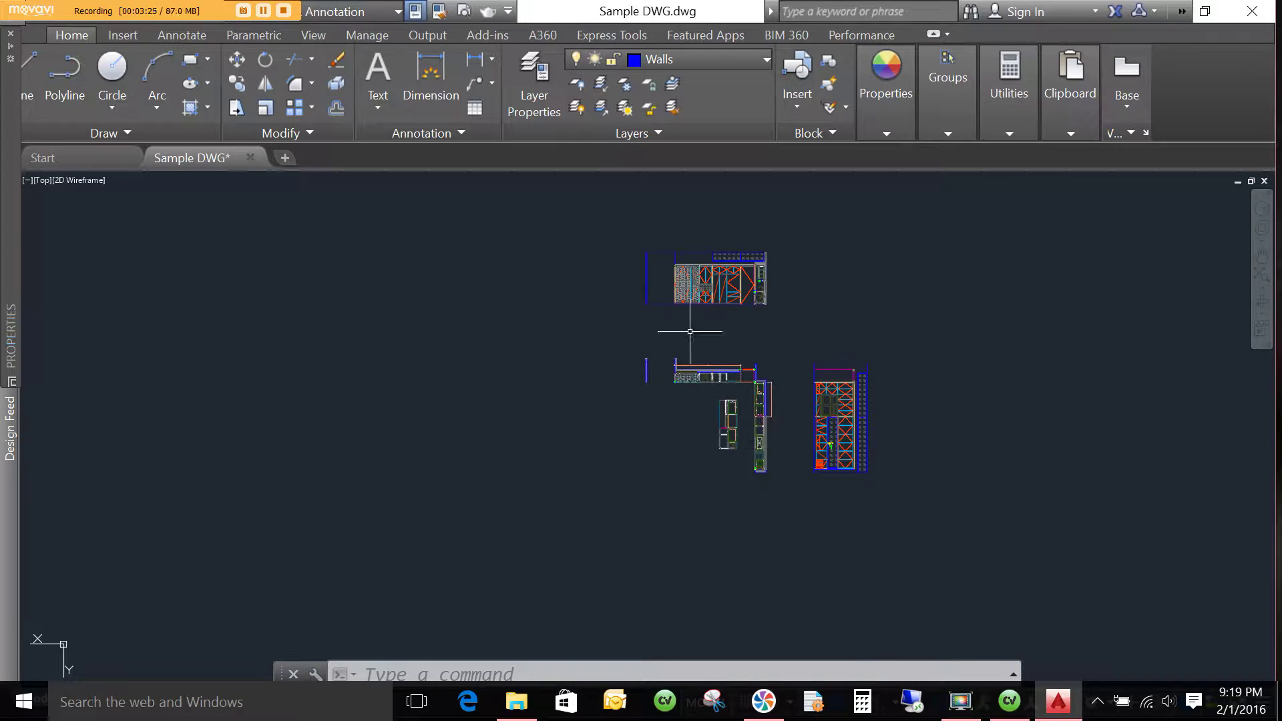
Move all geometry of the floor plan and elevations to layer 0 and clear the selection.
left_click(592, 227)
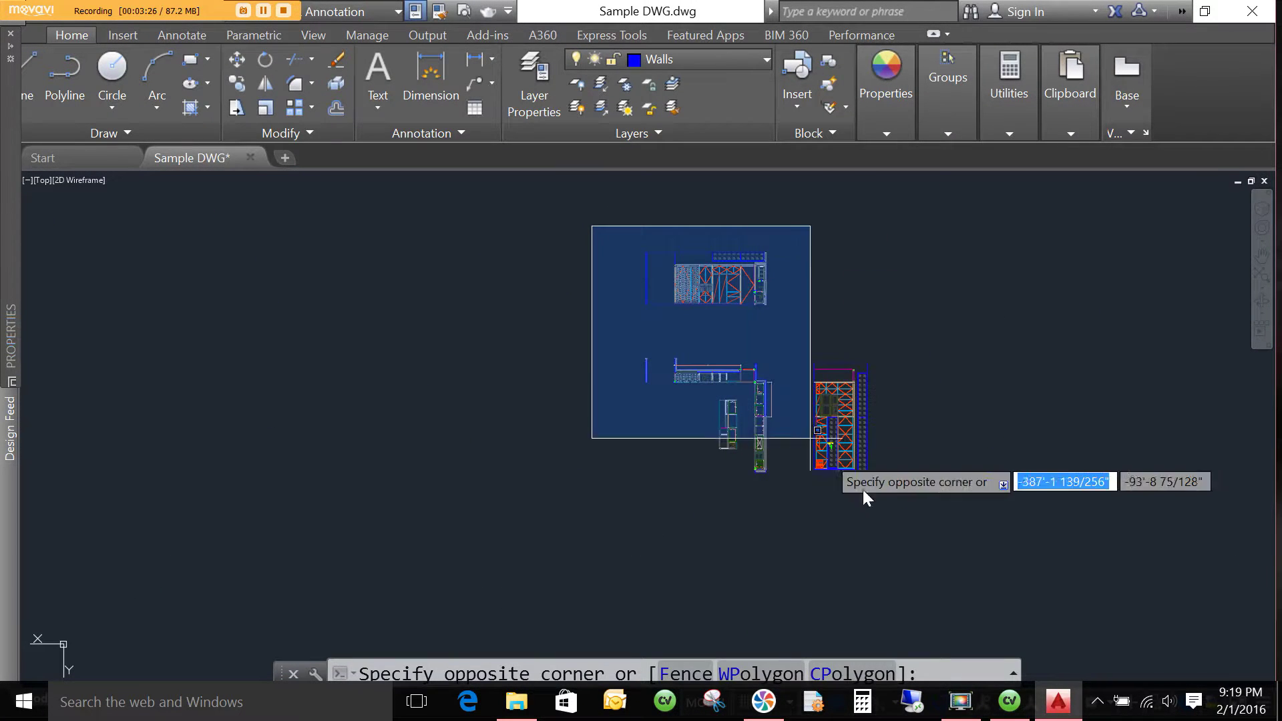
left_click(914, 508)
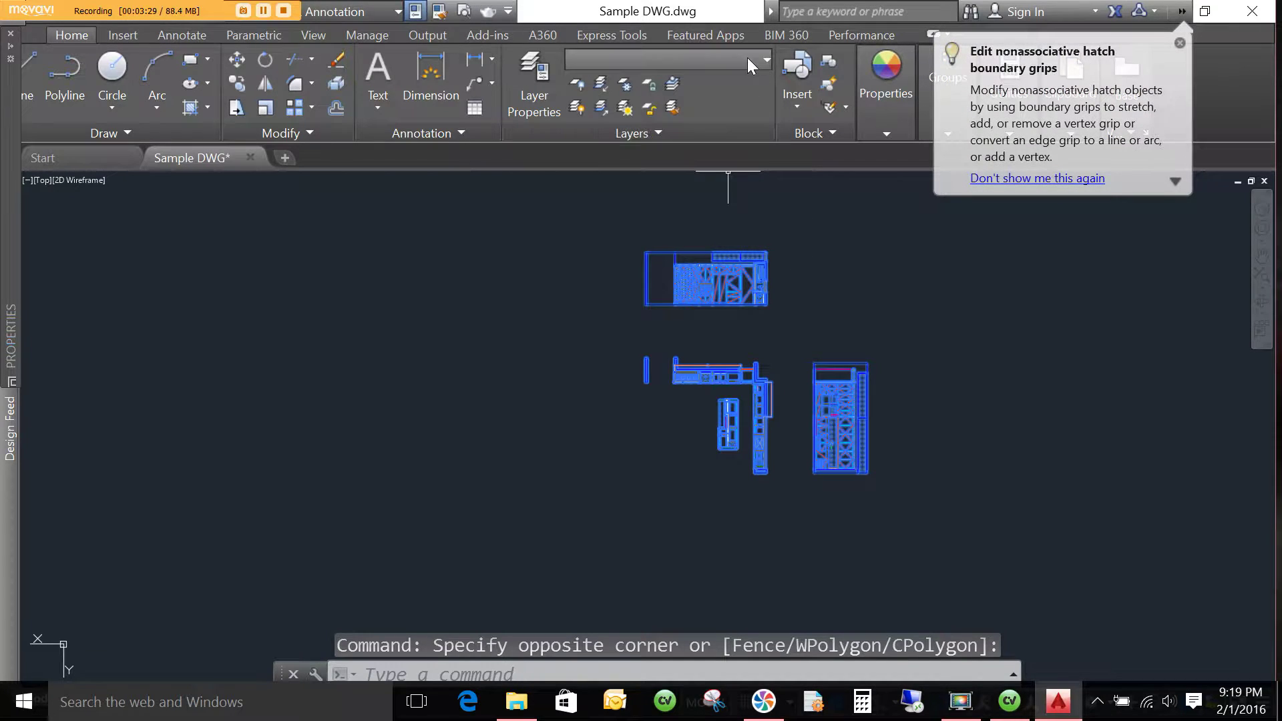
left_click(748, 57)
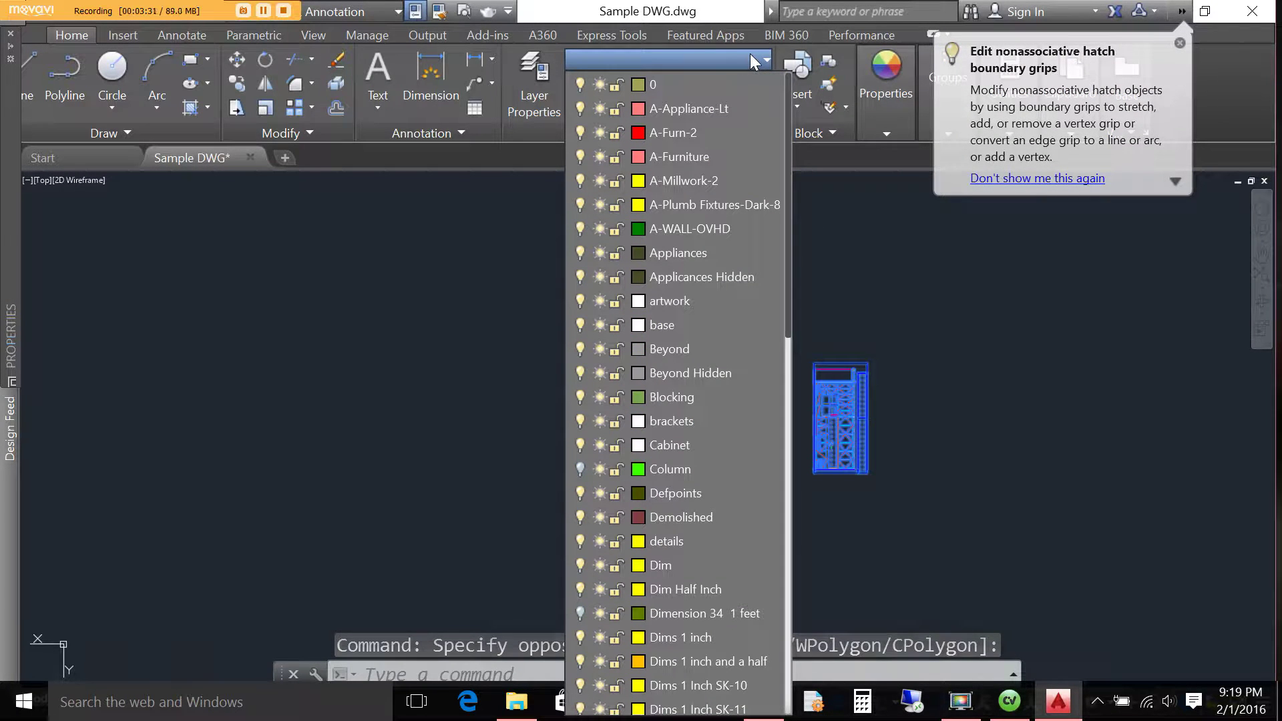
left_click(701, 84)
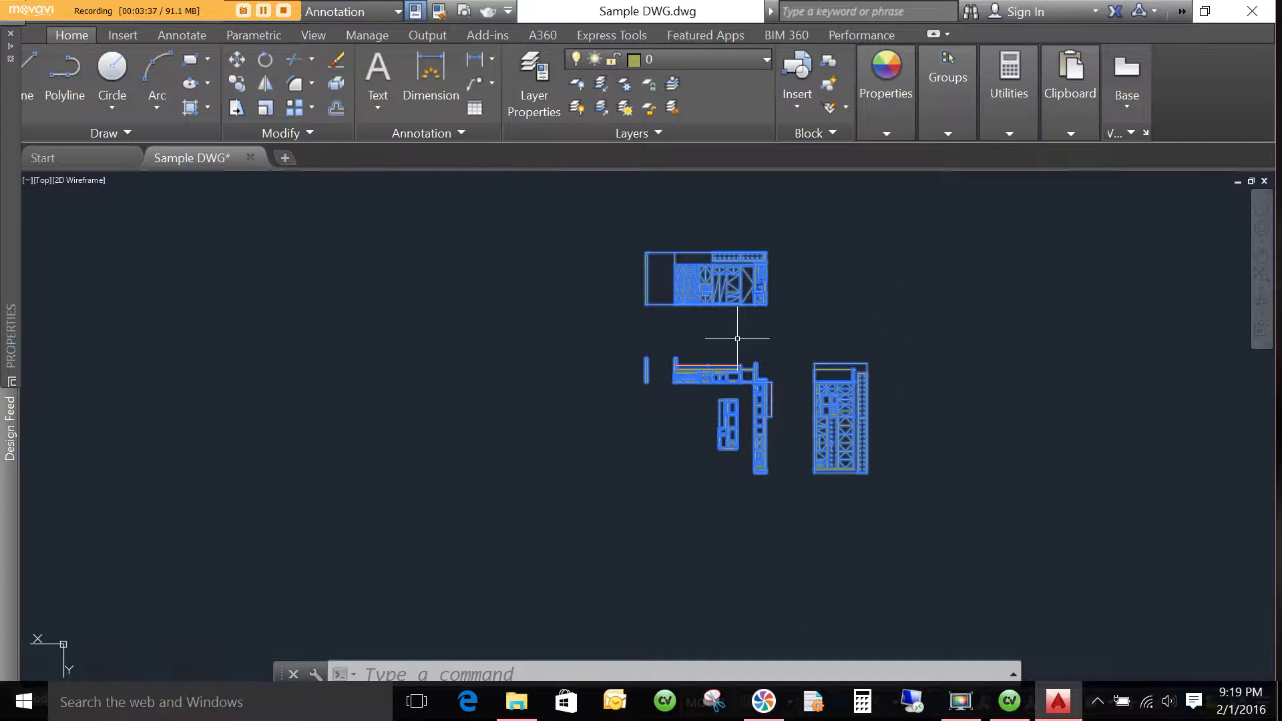
key("Escape")
Erase the blue rectangular frame around the countertop edge detail at the sink cabinet section.
scroll(788, 266, "up", 8)
scroll(558, 467, "up", 5)
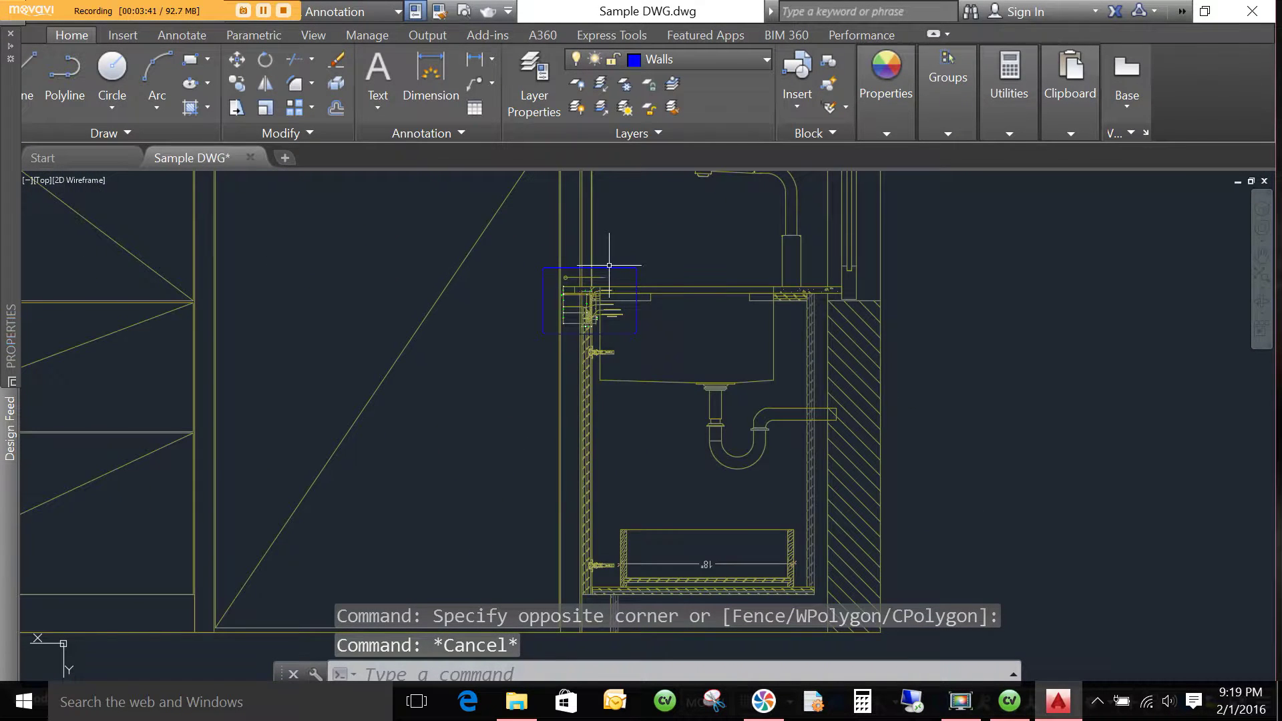
scroll(631, 259, "up", 4)
left_click(675, 296)
left_click(577, 249)
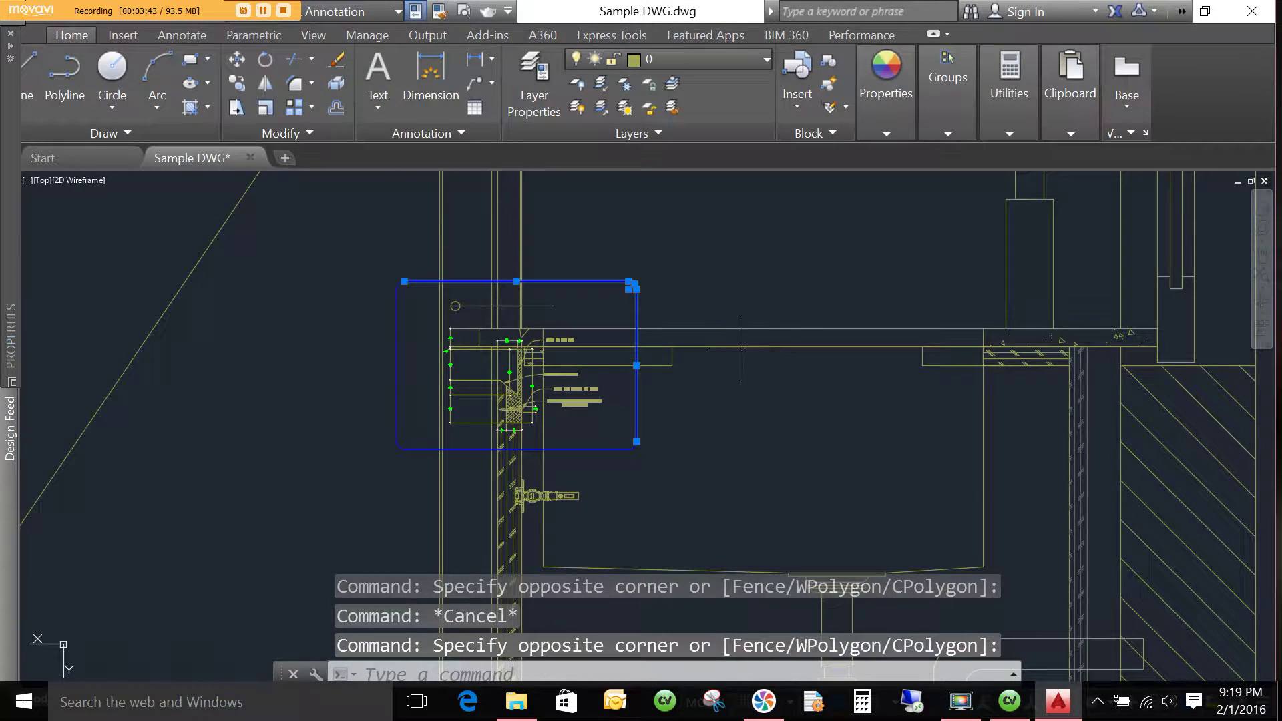
key("Delete")
left_click(677, 479)
left_click(636, 443)
key("Delete")
left_click(417, 499)
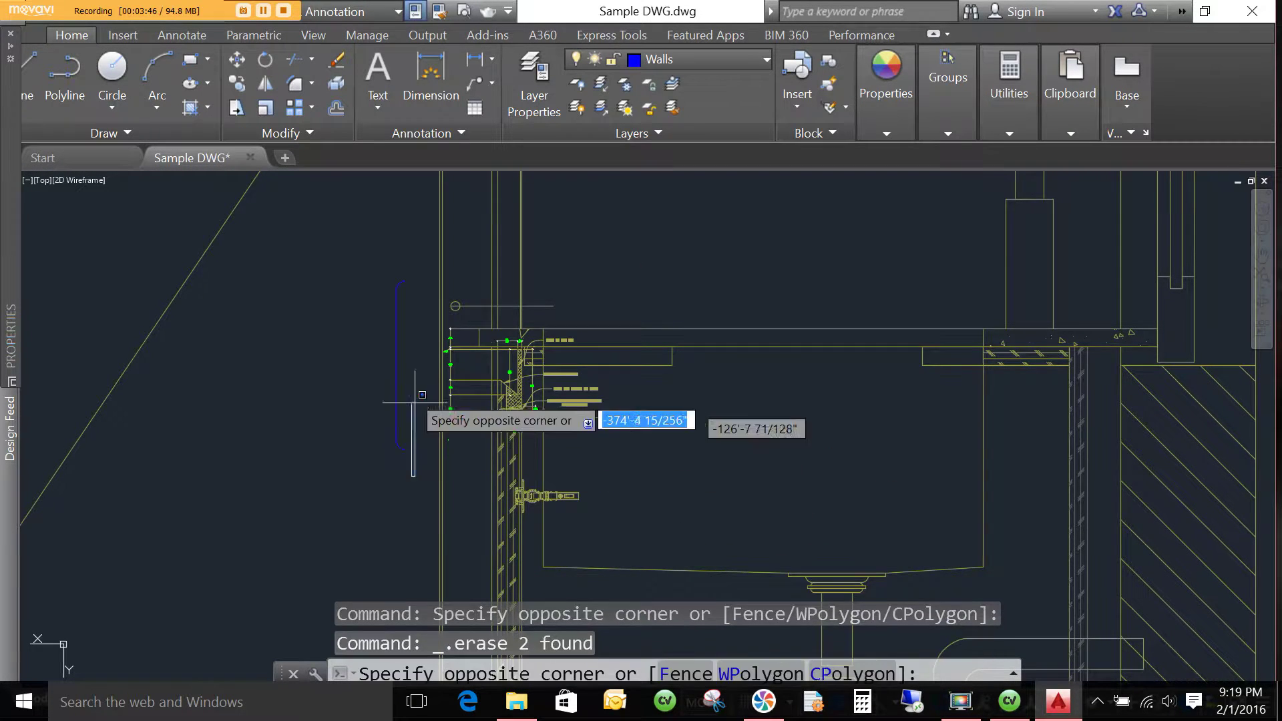
left_click(358, 286)
key("Delete")
Erase the blue rectangular frame around the bottom detail of the upper cabinet section above the sink.
scroll(420, 408, "down", 5)
scroll(380, 258, "up", 8)
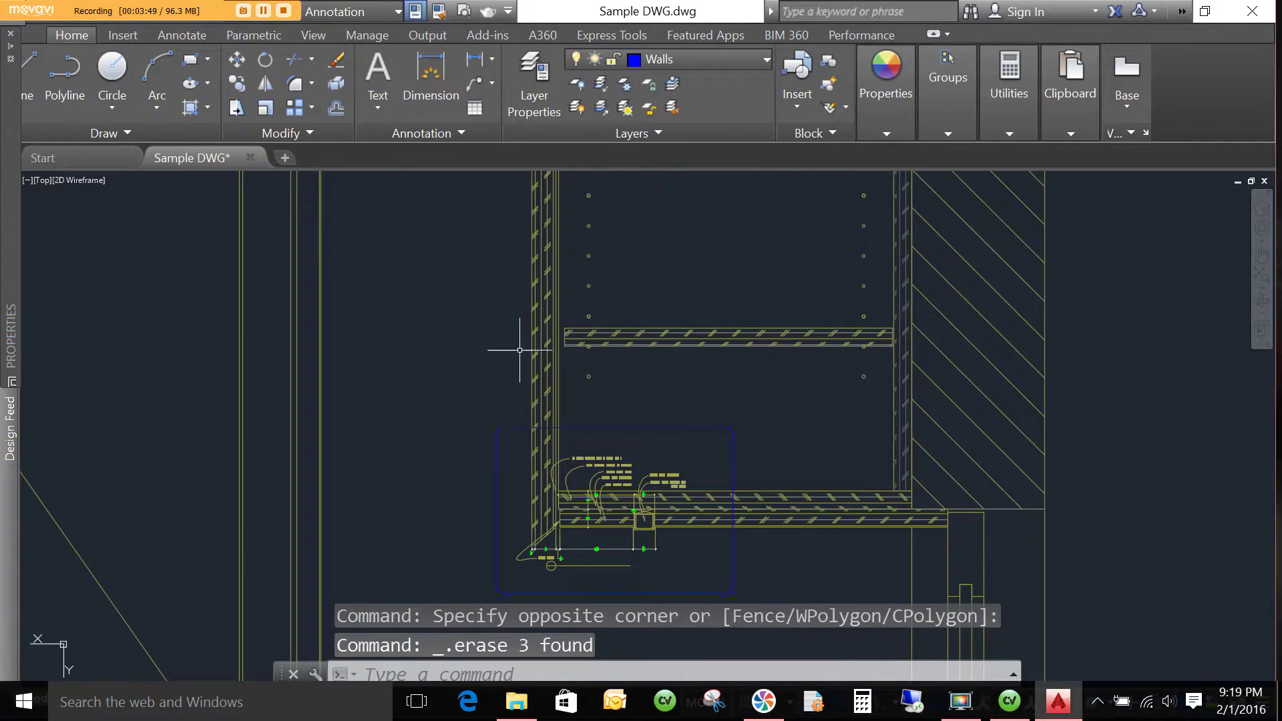
scroll(520, 349, "down", 4)
scroll(492, 450, "up", 4)
left_click(541, 443)
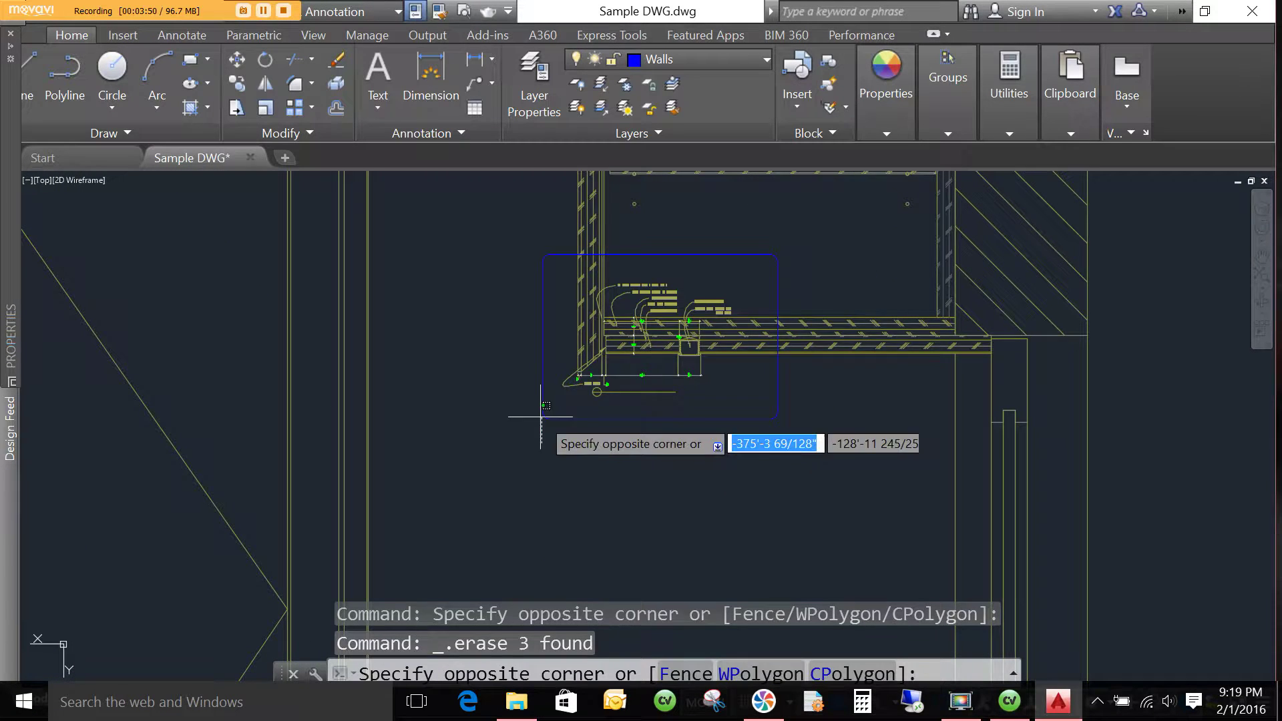
left_click(519, 233)
left_click(771, 441)
left_click(778, 426)
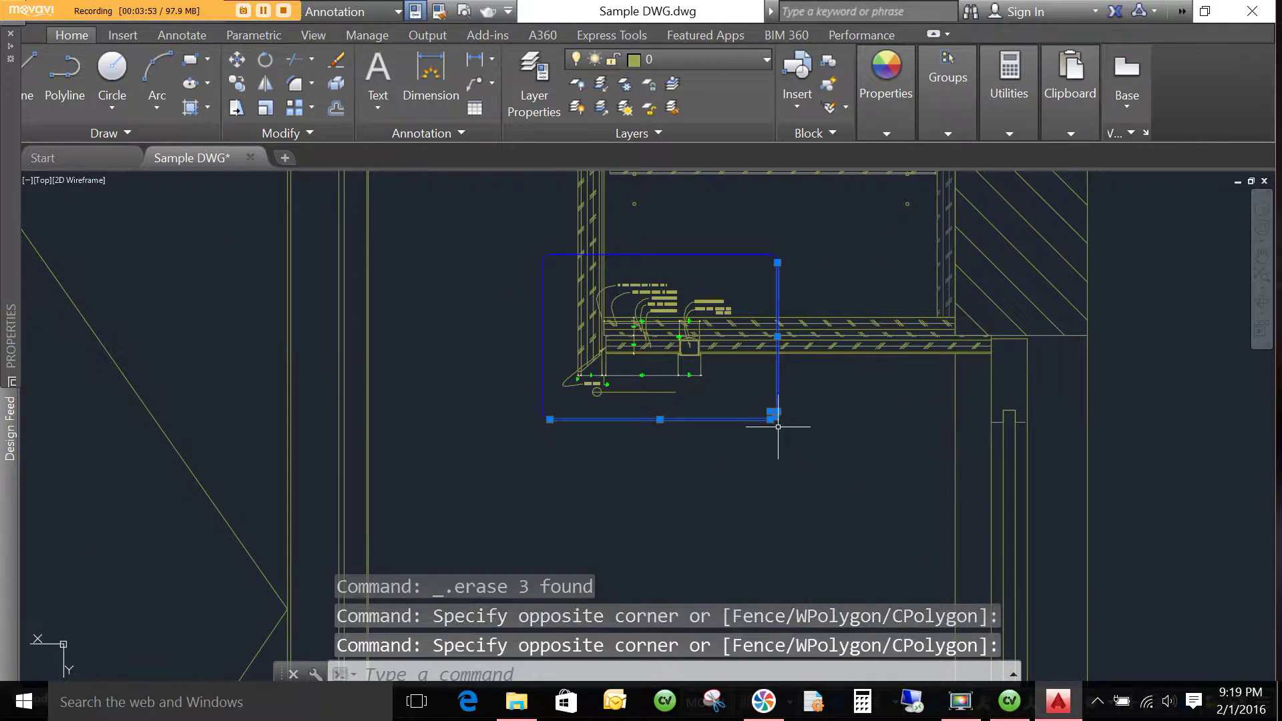
key("Delete")
left_click(796, 284)
left_click(675, 241)
key("Delete")
left_click(557, 446)
left_click(501, 366)
key("Delete")
left_click(547, 256)
key("Delete")
Examine the notes and dimensions in the upper cabinet's bottom detail and the width dimension on the sink cabinet's drawer.
scroll(641, 327, "up", 10)
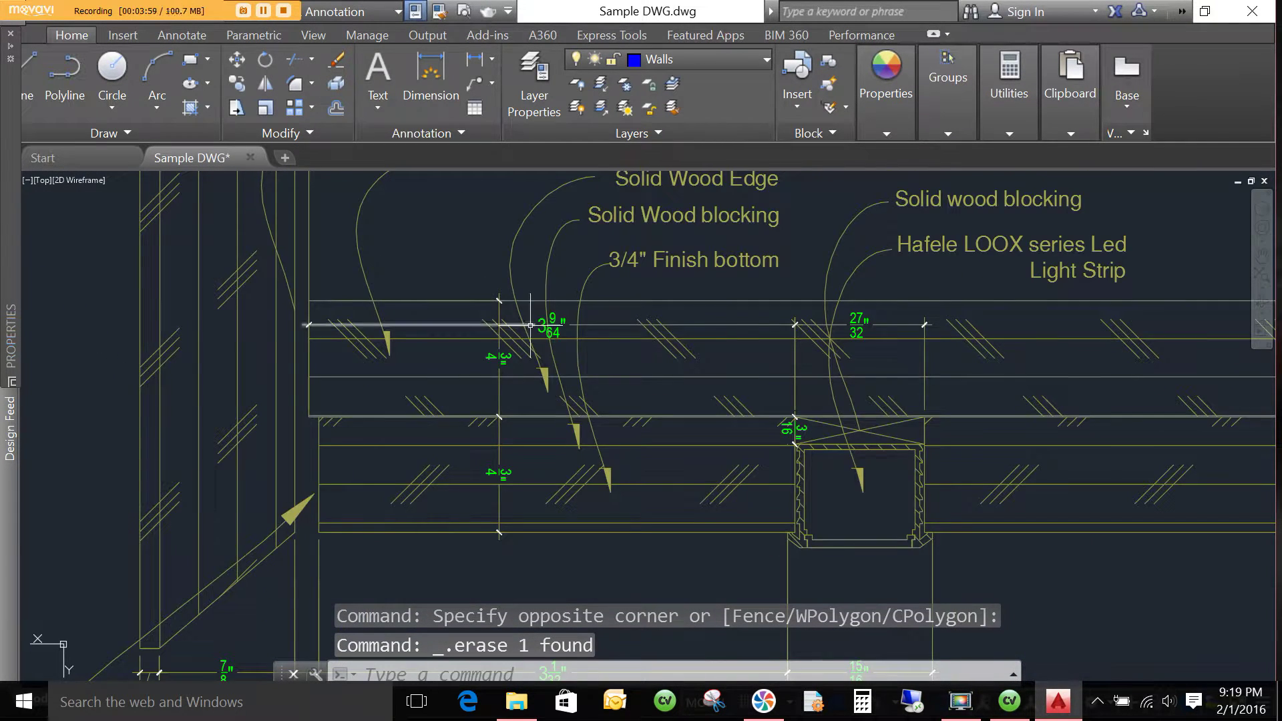
scroll(531, 325, "up", 6)
left_click(612, 284)
scroll(612, 284, "down", 12)
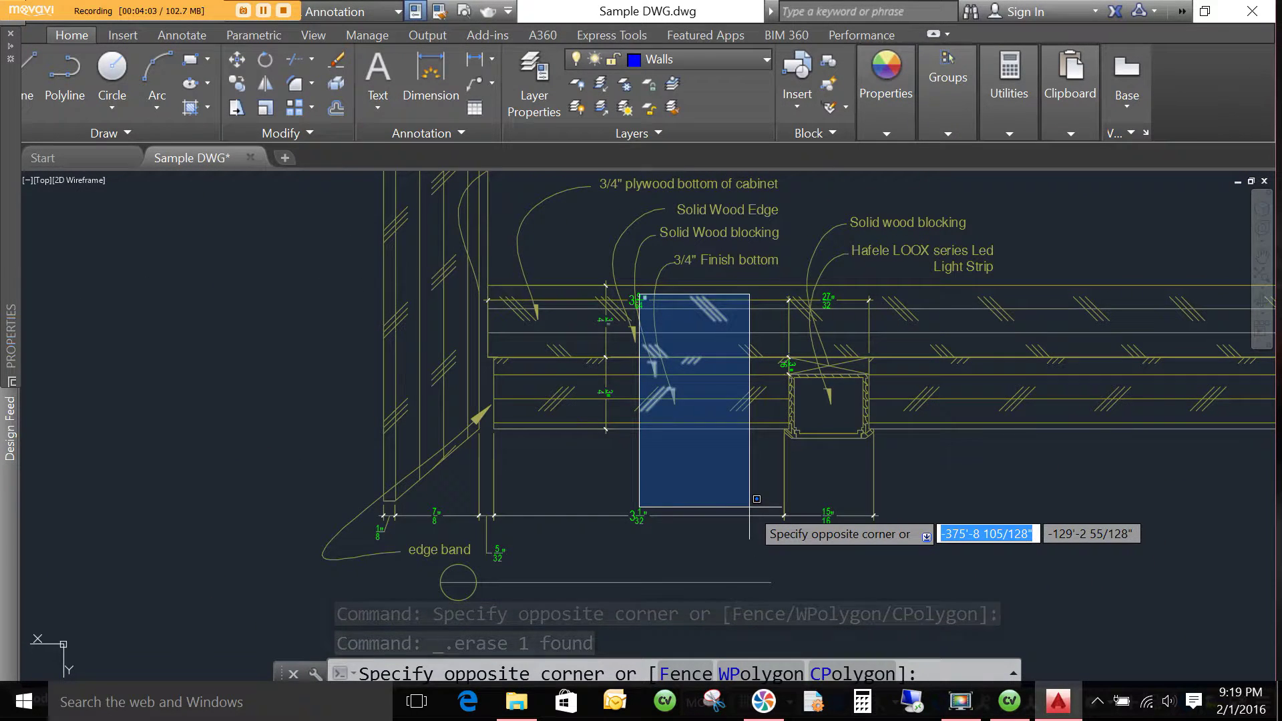
key("Escape")
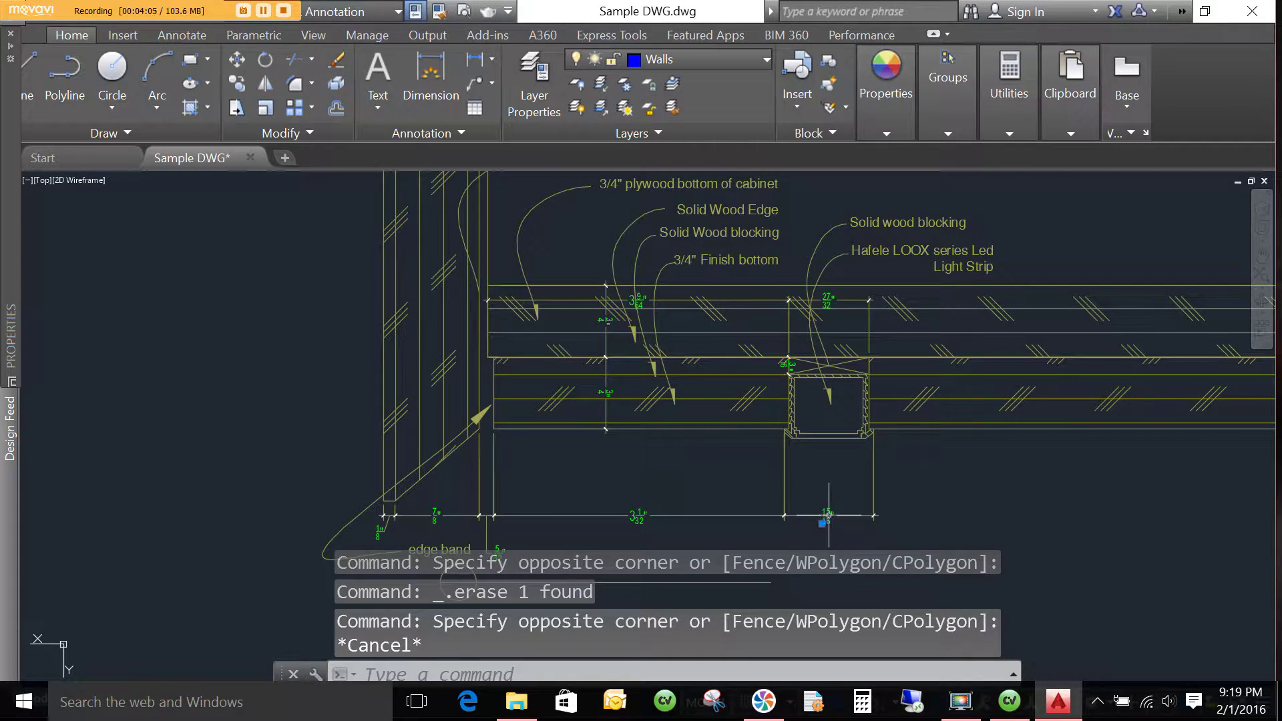
key("Escape")
scroll(772, 433, "down", 14)
scroll(744, 335, "down", 2)
scroll(701, 401, "up", 8)
scroll(973, 424, "up", 3)
left_click(965, 424)
left_click(791, 361)
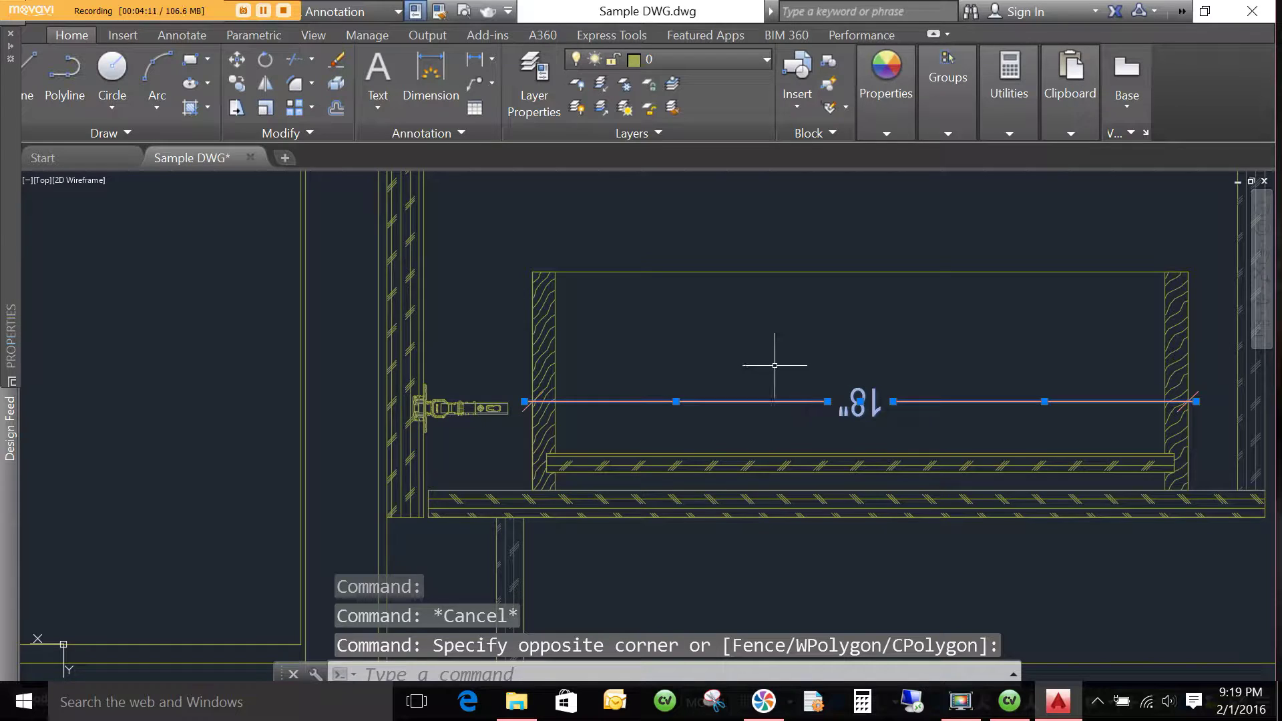
key("Escape")
Examine the floor plan for remaining dimensions and blue detail frames around the wine rack run and doorway.
scroll(768, 361, "down", 8)
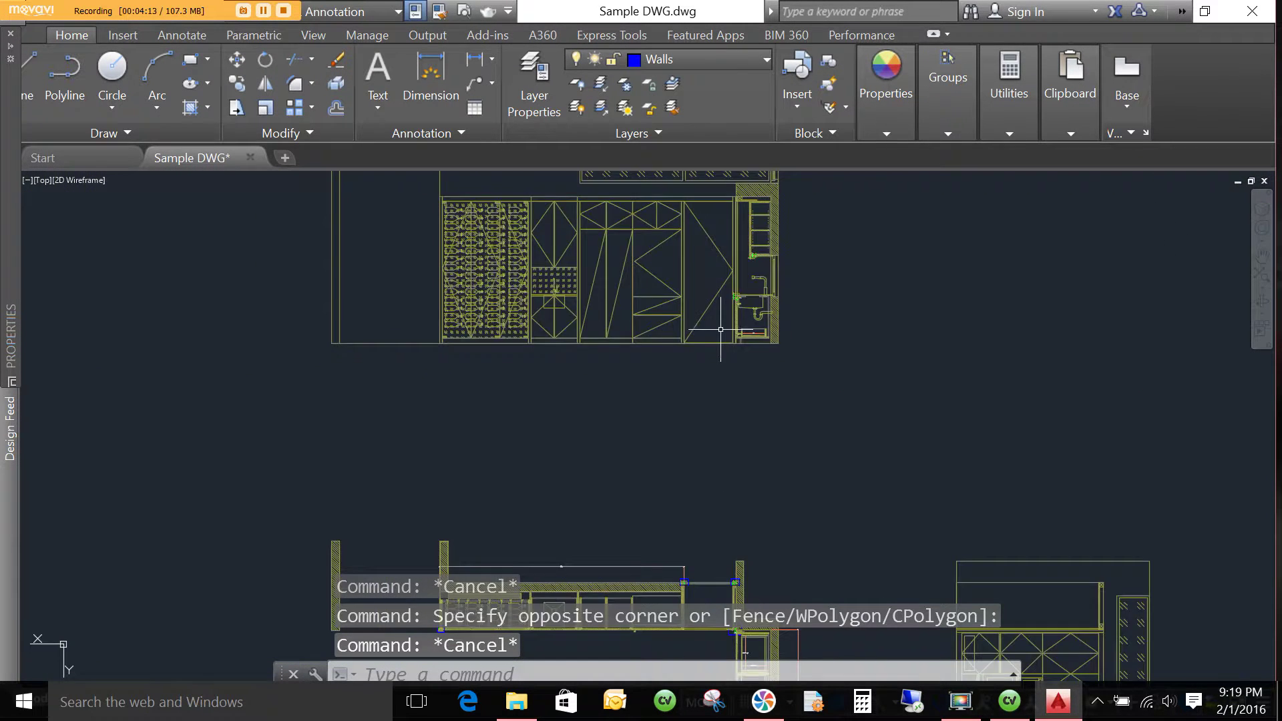
scroll(718, 478, "up", 5)
scroll(808, 371, "up", 4)
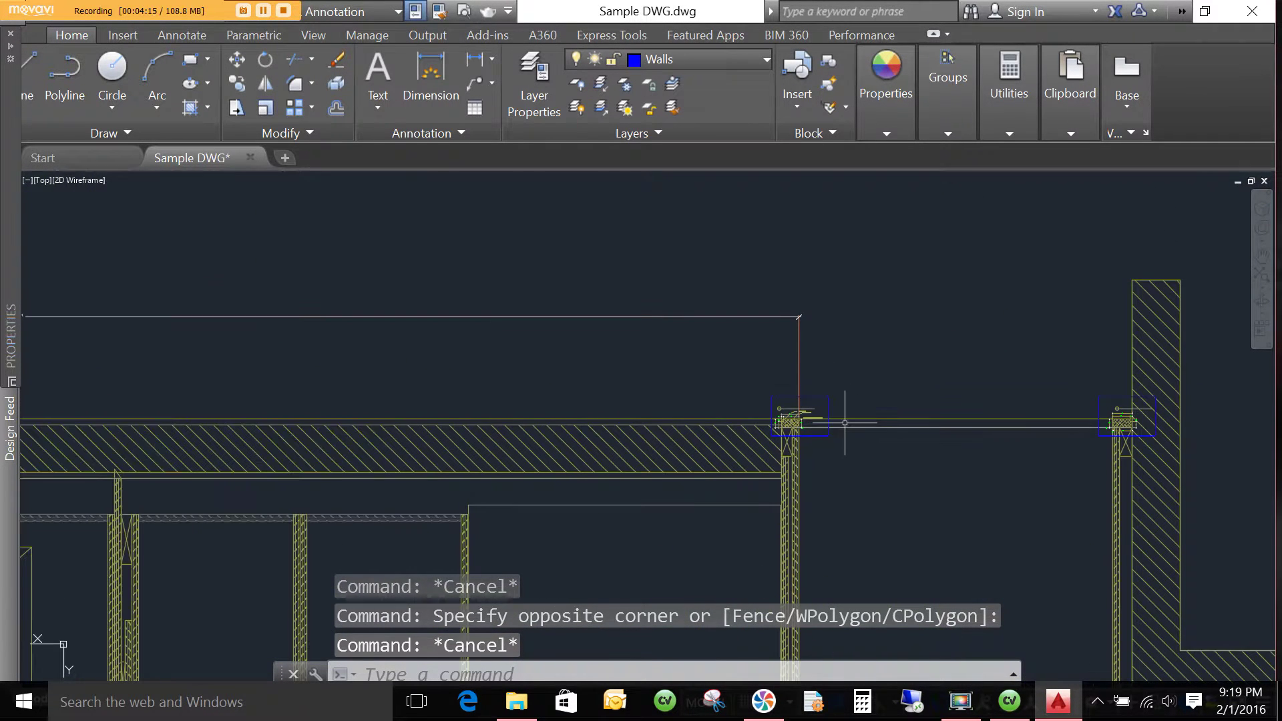
scroll(852, 409, "down", 4)
scroll(534, 341, "up", 5)
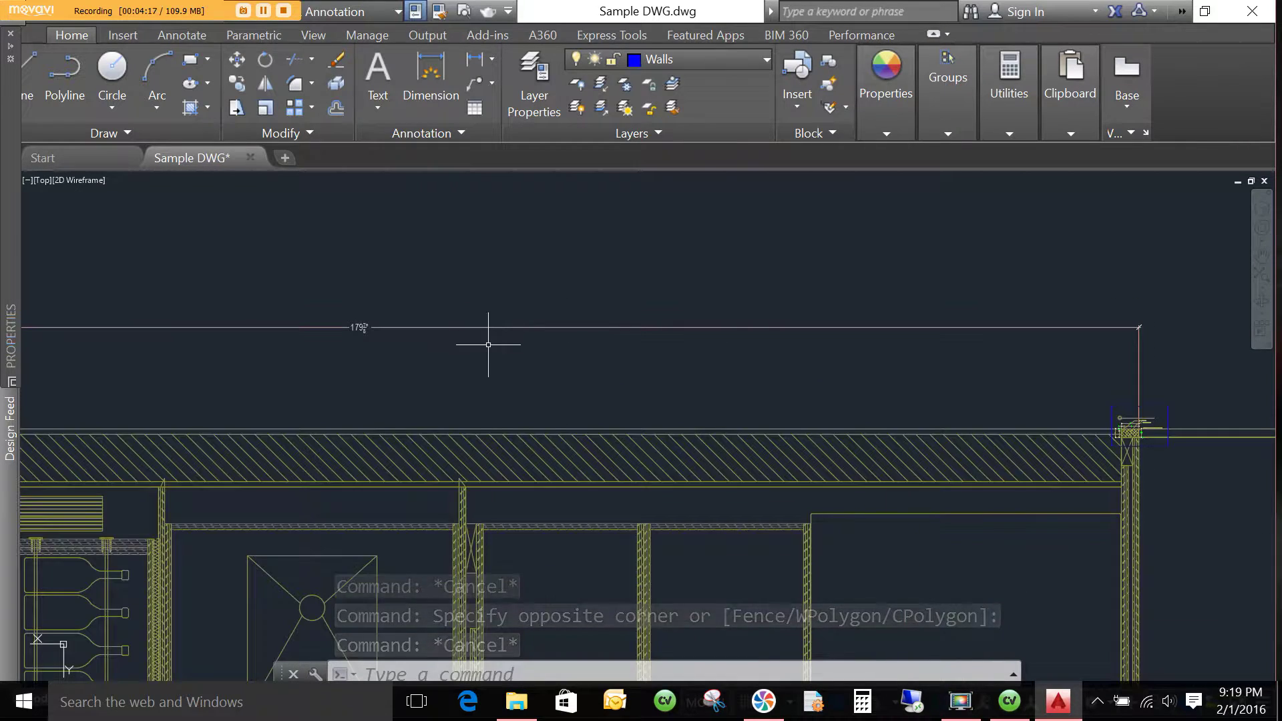
scroll(513, 337, "down", 3)
scroll(587, 356, "down", 3)
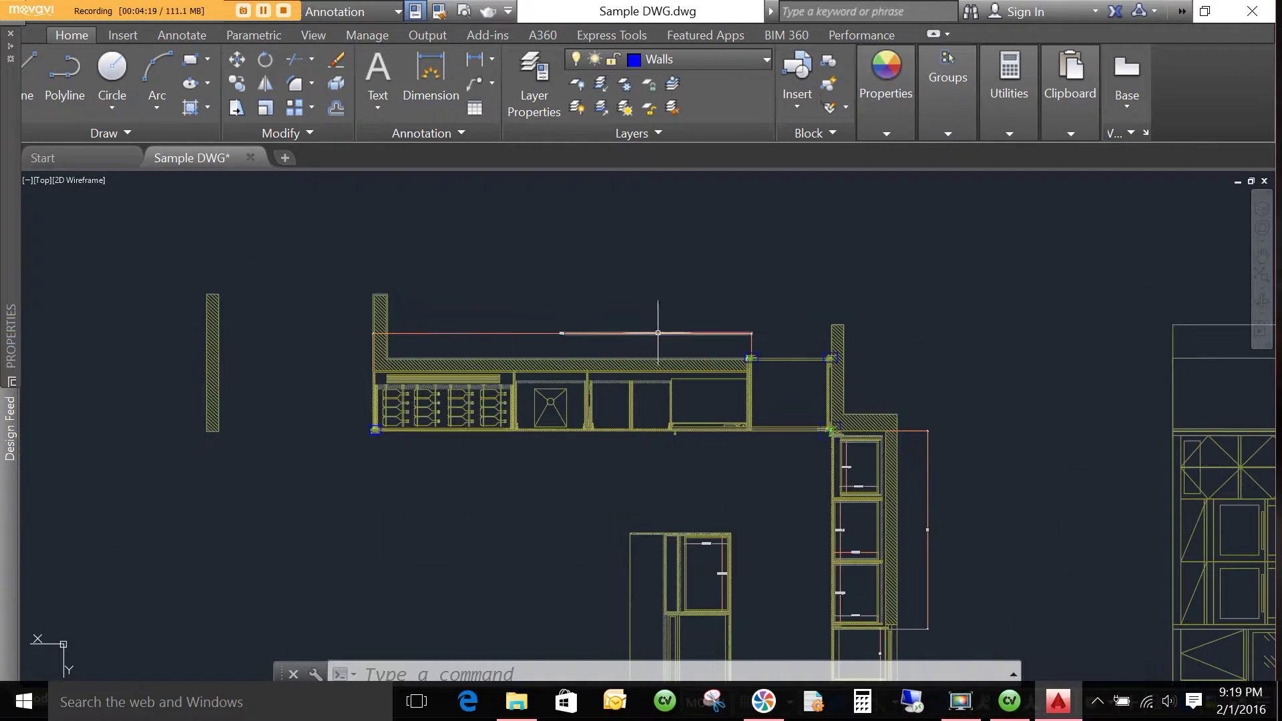
Erase the overall width dimension above the wine rack run in the floor plan.
left_click(772, 341)
left_click(434, 304)
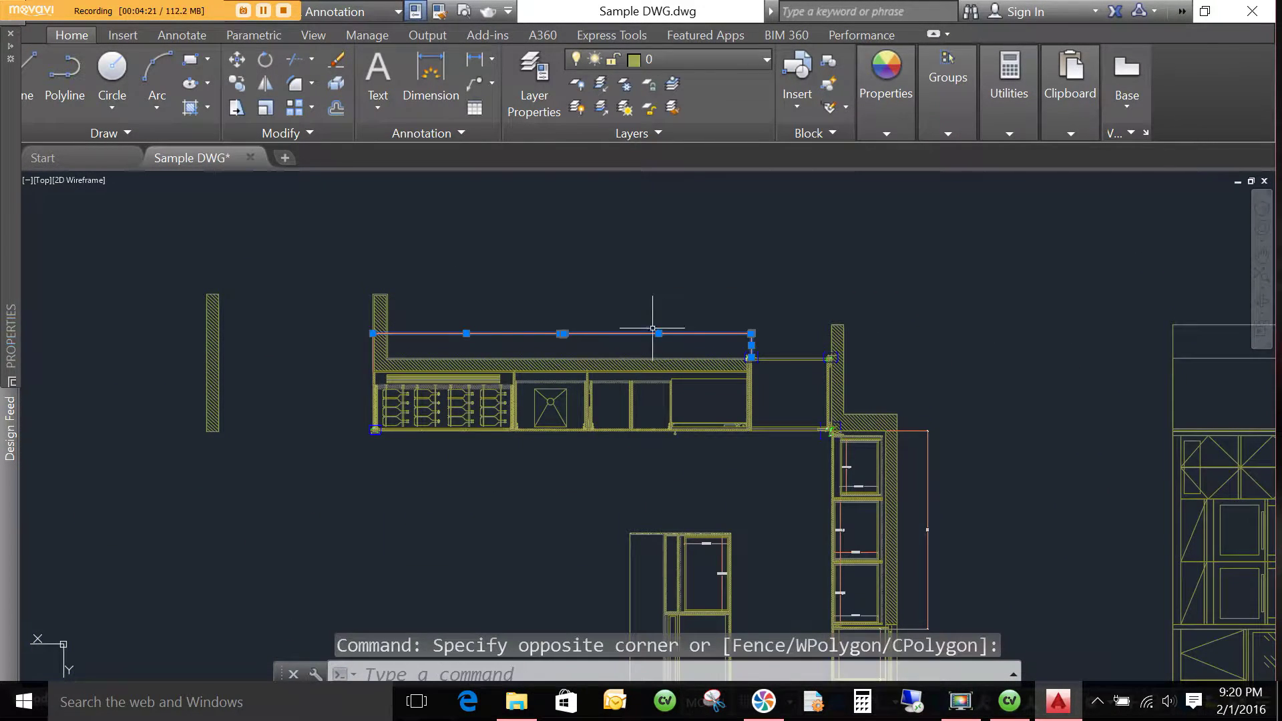
key("Delete")
Erase the overall dimension alongside the hatched wall of the vertical cabinet run.
scroll(673, 300, "down", 3)
scroll(775, 428, "up", 4)
scroll(775, 428, "up", 2)
scroll(787, 464, "down", 2)
left_click(787, 469)
left_click(753, 268)
scroll(750, 350, "up", 4)
key("Delete")
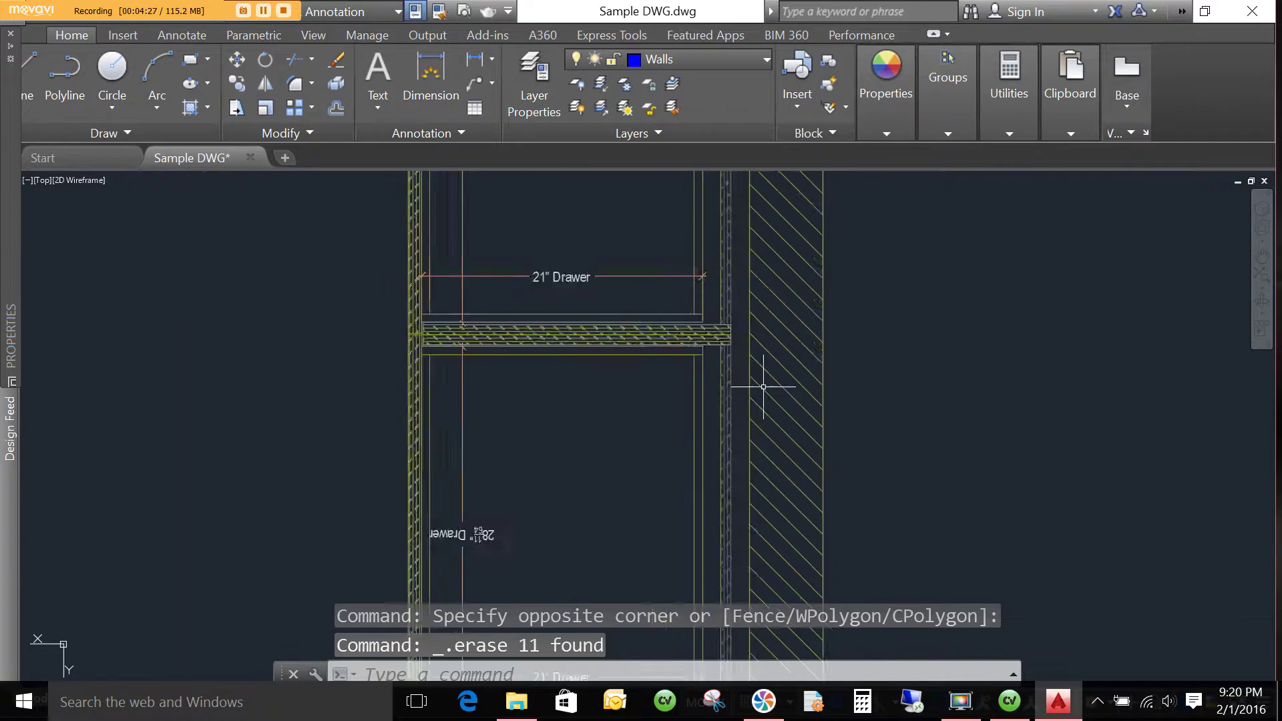
Erase the 21" Drawer dimension in the second cabinet of the vertical run.
scroll(759, 381, "down", 1)
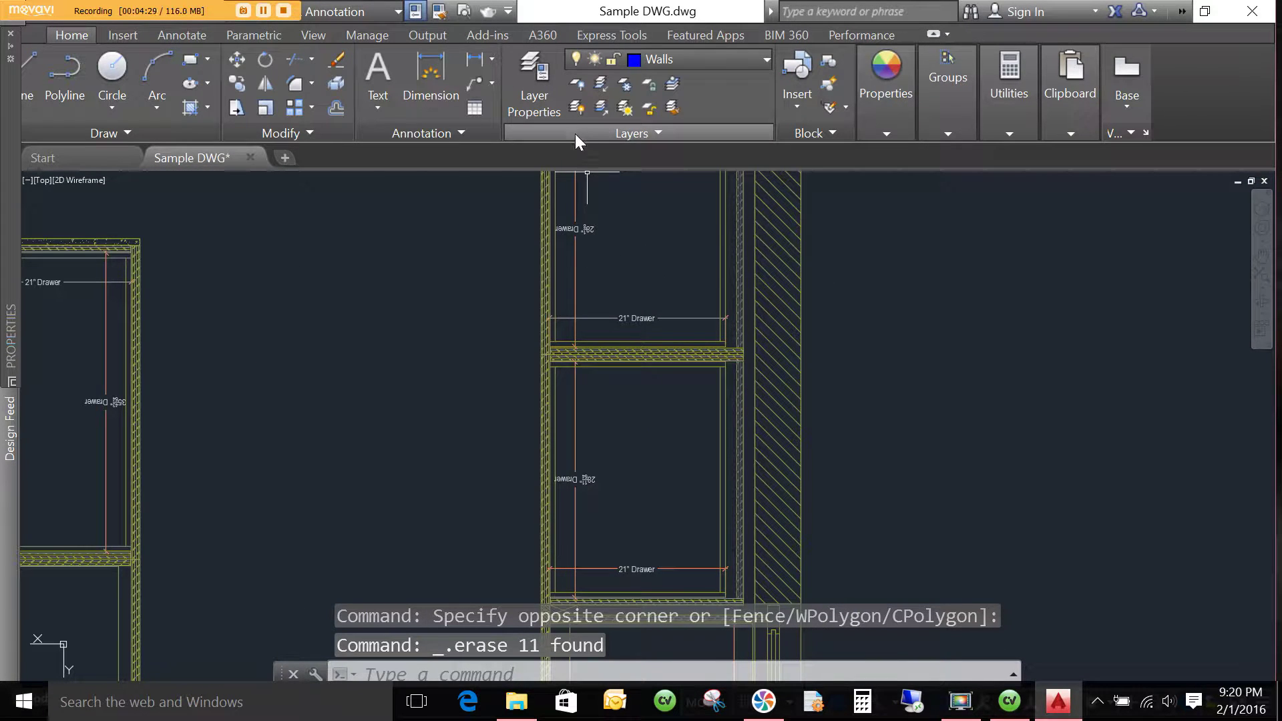
scroll(663, 323, "up", 2)
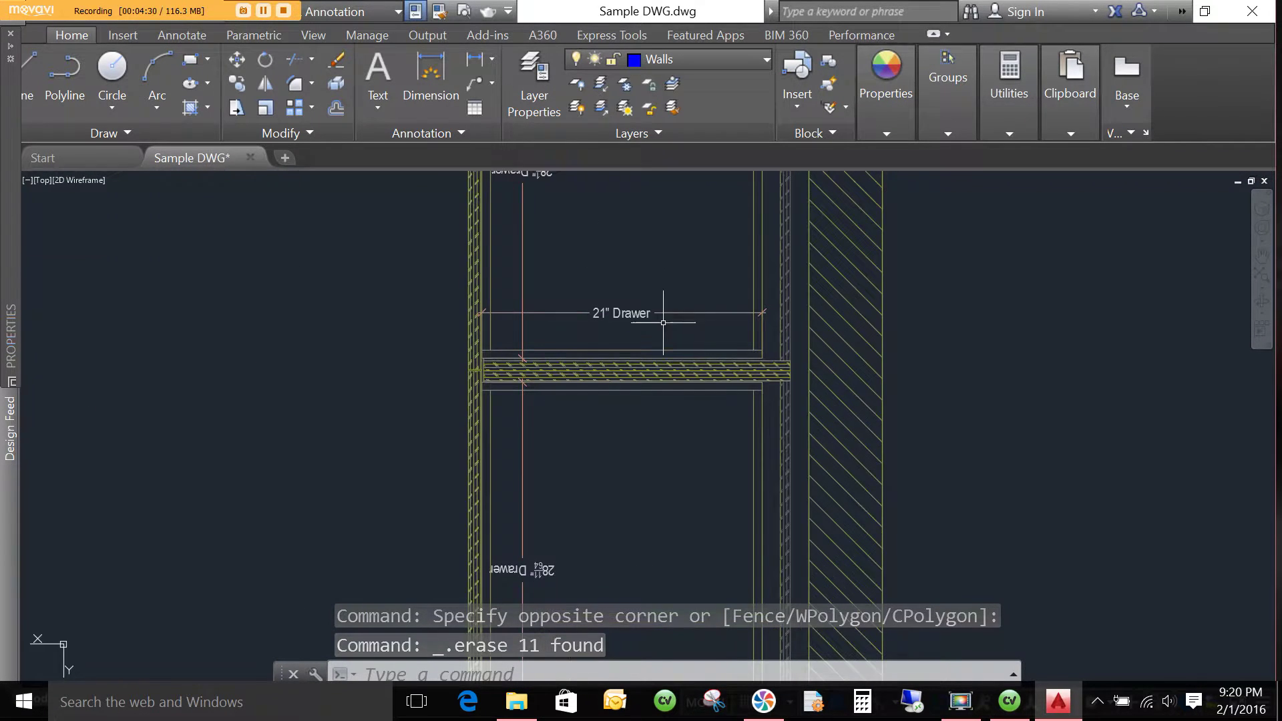
left_click(705, 324)
left_click(674, 307)
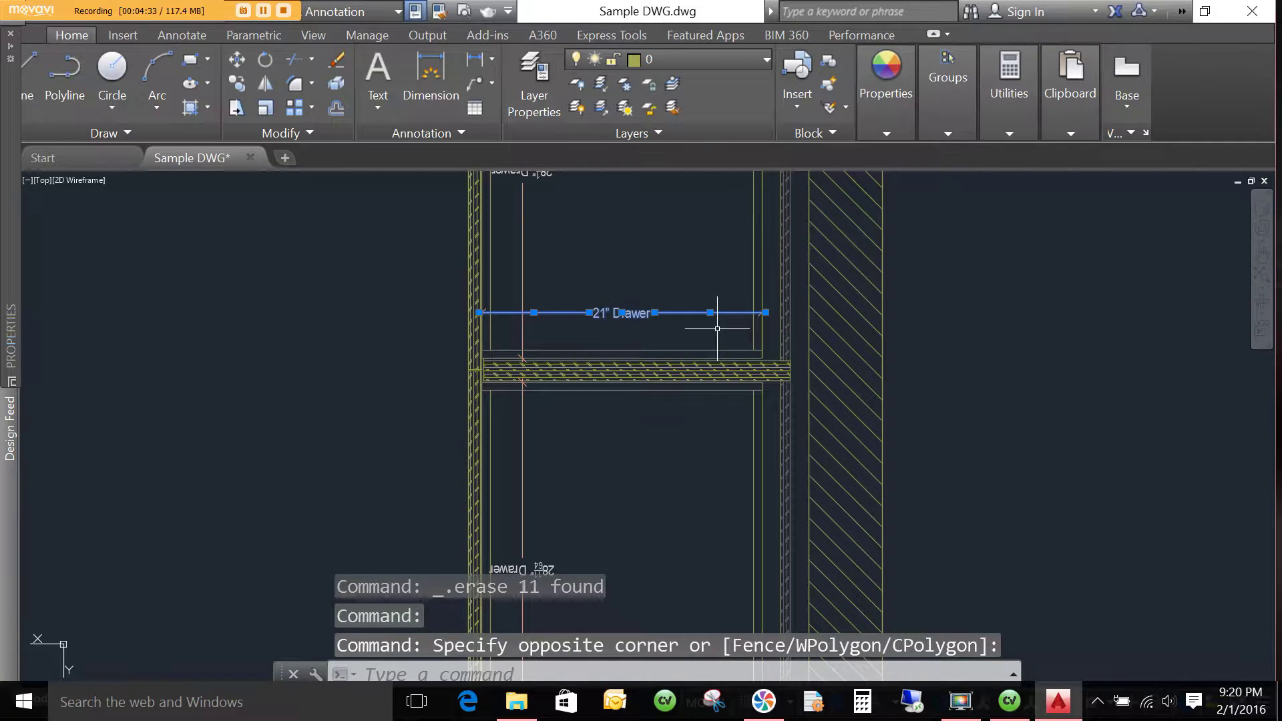
key("Delete")
left_click(641, 564)
key("Escape")
scroll(521, 261, "down", 5)
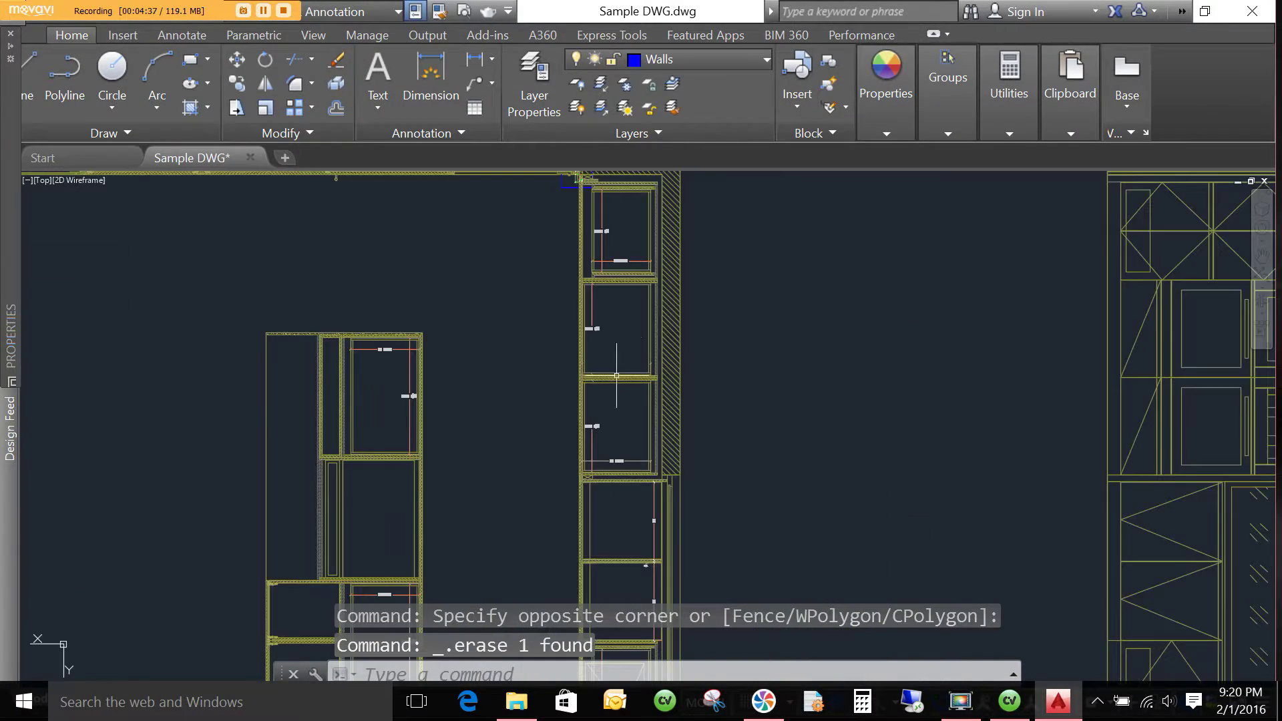
Erase the remaining vertical drawer dimension in the second cabinet of the vertical run.
scroll(605, 321, "up", 3)
left_click(608, 390)
left_click(572, 338)
key("Delete")
scroll(572, 338, "down", 5)
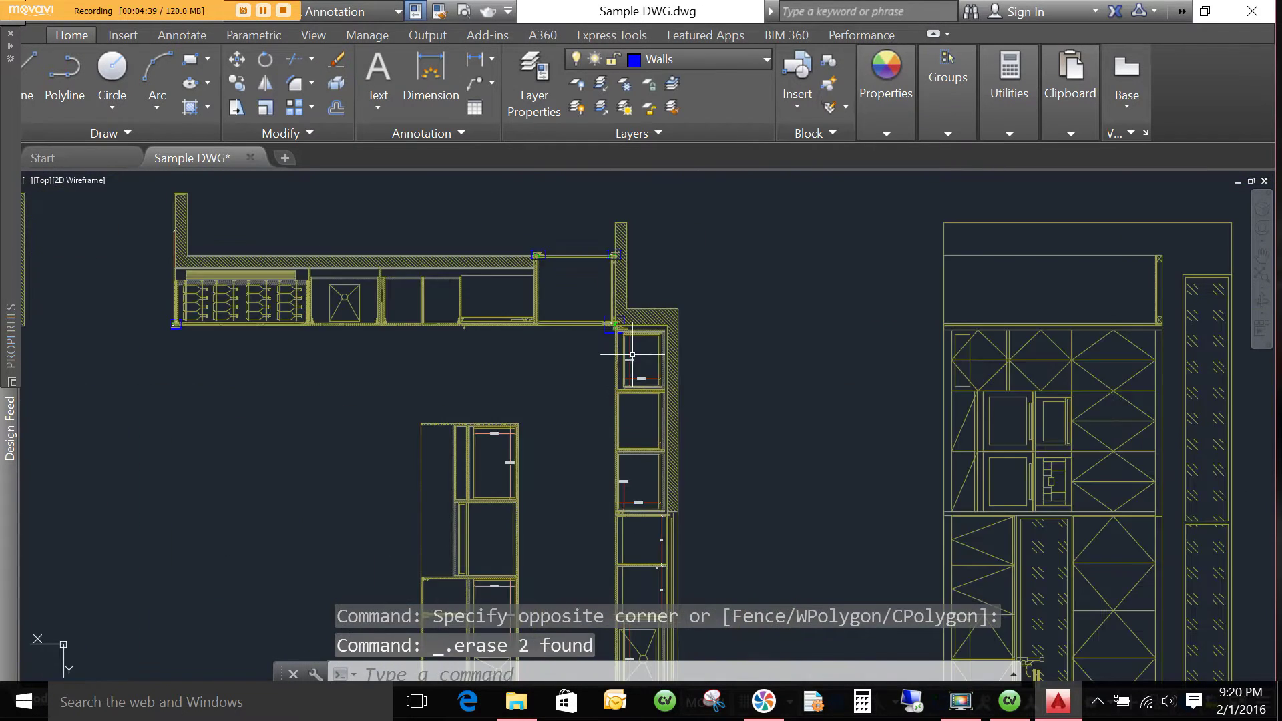
Erase the drawer dimensions in the top cabinet of the vertical run, including the leftover dimension line segment.
scroll(682, 456, "up", 4)
left_click(741, 523)
left_click(587, 366)
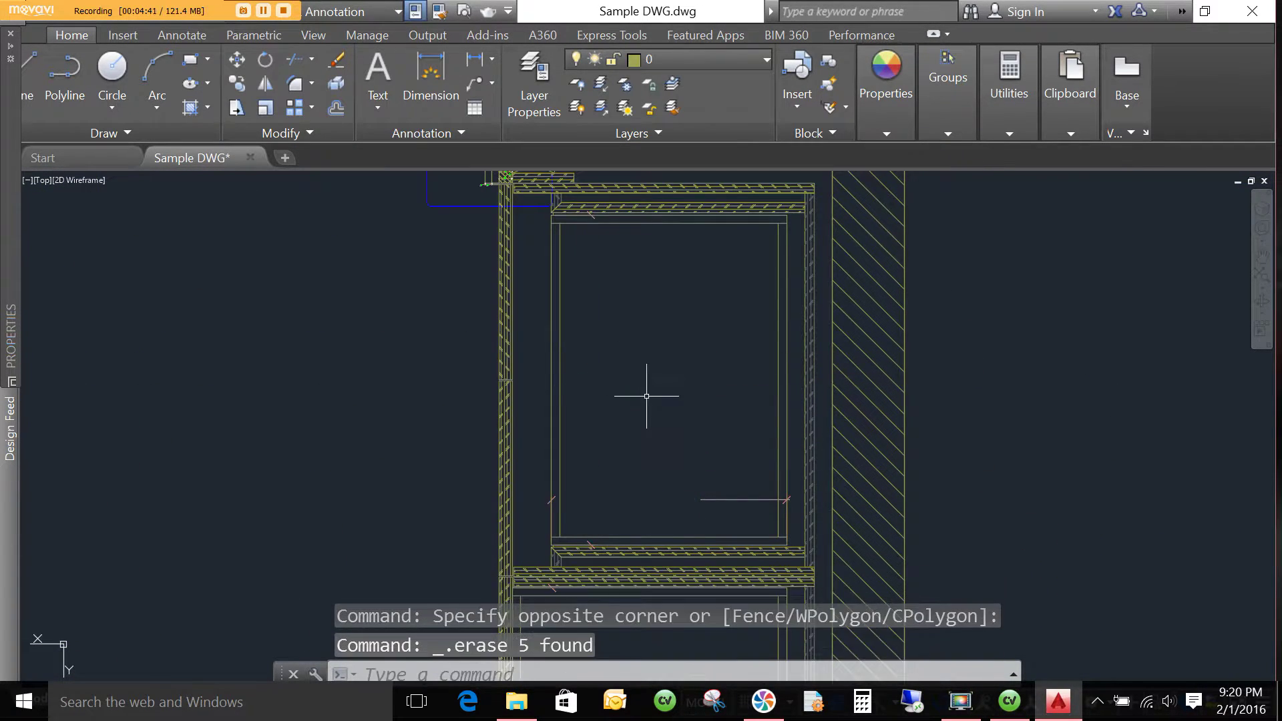
key("Delete")
scroll(652, 394, "down", 5)
scroll(691, 349, "up", 4)
left_click(688, 346)
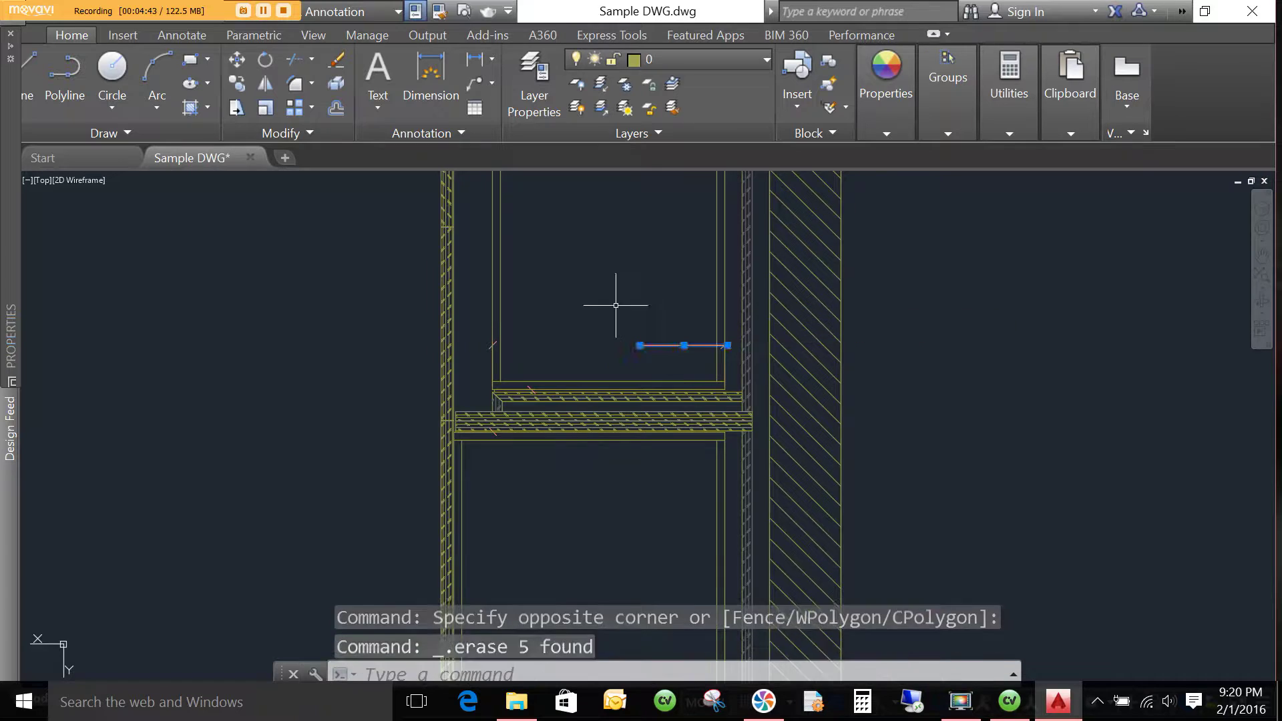
key("Delete")
Erase the leftover dimension tick marks around the drawer of the vertical run's top cabinet.
scroll(618, 284, "up", 3)
left_click(387, 263)
left_click(498, 340)
key("Delete")
scroll(441, 348, "down", 4)
left_click(714, 310)
left_click(813, 335)
key("Delete")
Erase the vertical dimension's text and lines in the open cabinet just below the drawer cabinets of the vertical run.
scroll(575, 253, "down", 5)
scroll(562, 528, "down", 5)
scroll(572, 372, "up", 6)
scroll(523, 272, "down", 2)
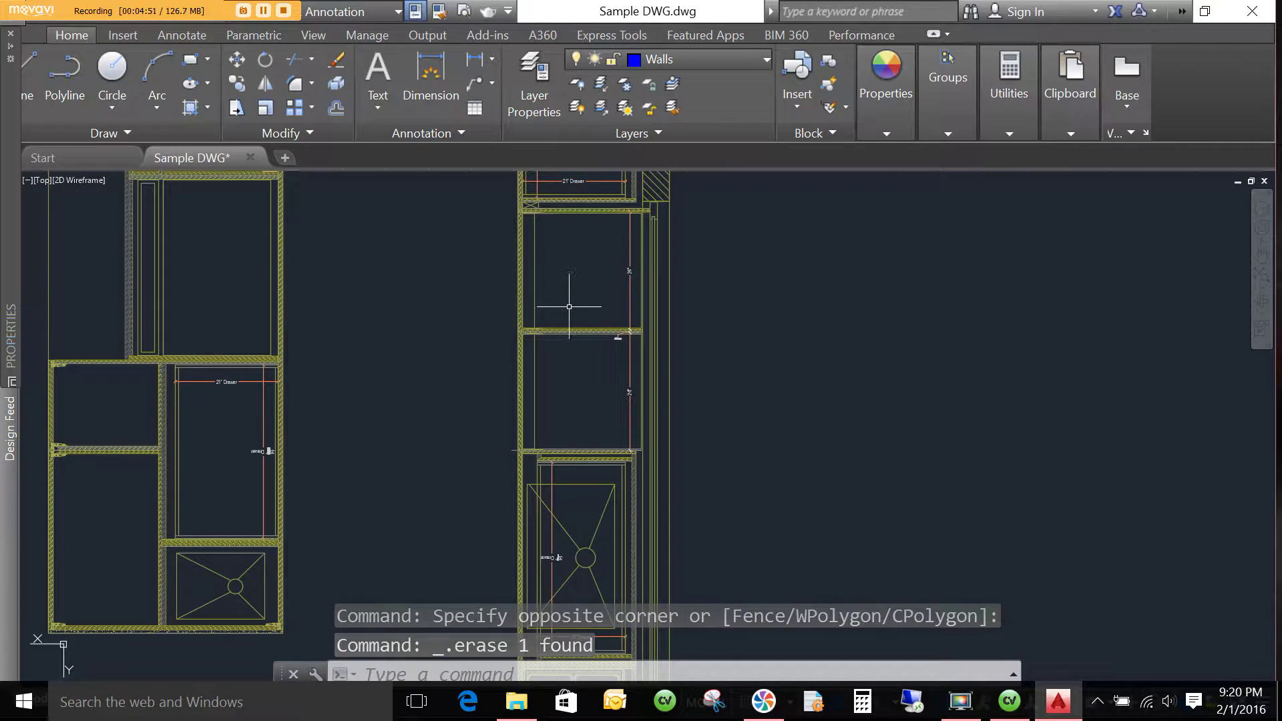
scroll(600, 233, "up", 6)
left_click(634, 261)
left_click(768, 423)
key("Delete")
left_click(736, 429)
left_click(661, 323)
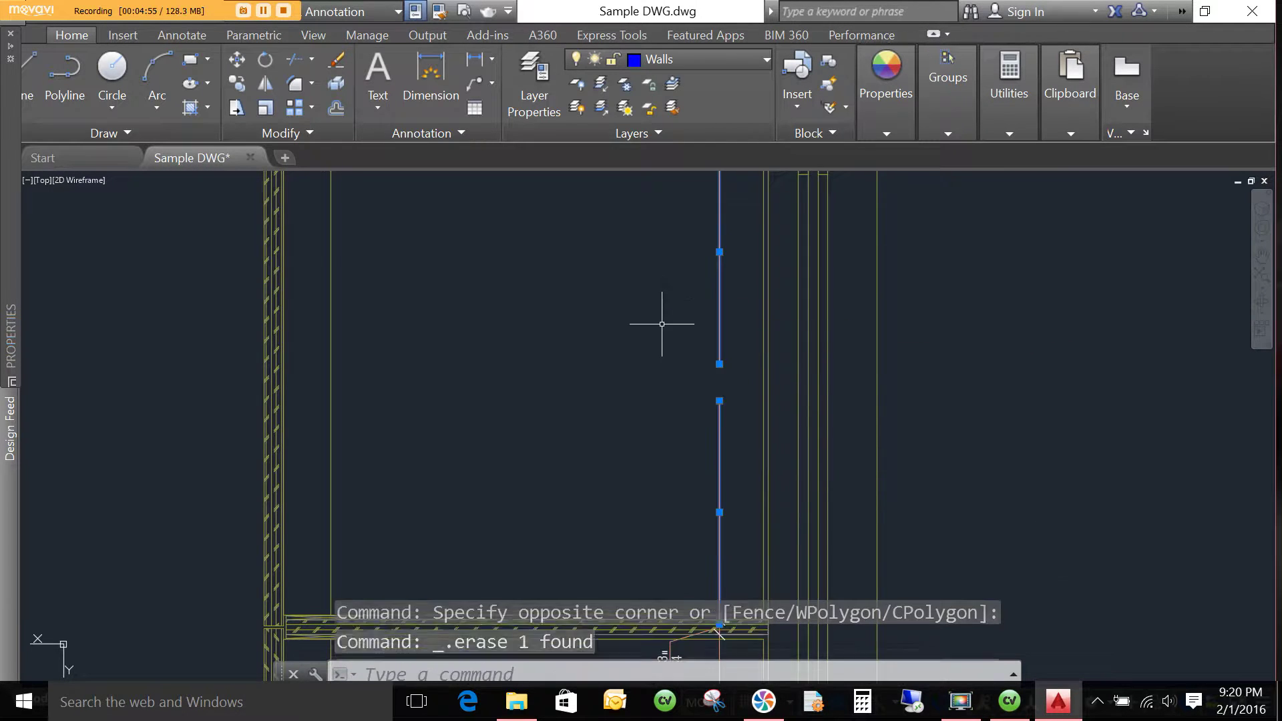
key("Delete")
scroll(670, 431, "down", 3)
scroll(687, 329, "up", 6)
left_click(668, 348)
key("Delete")
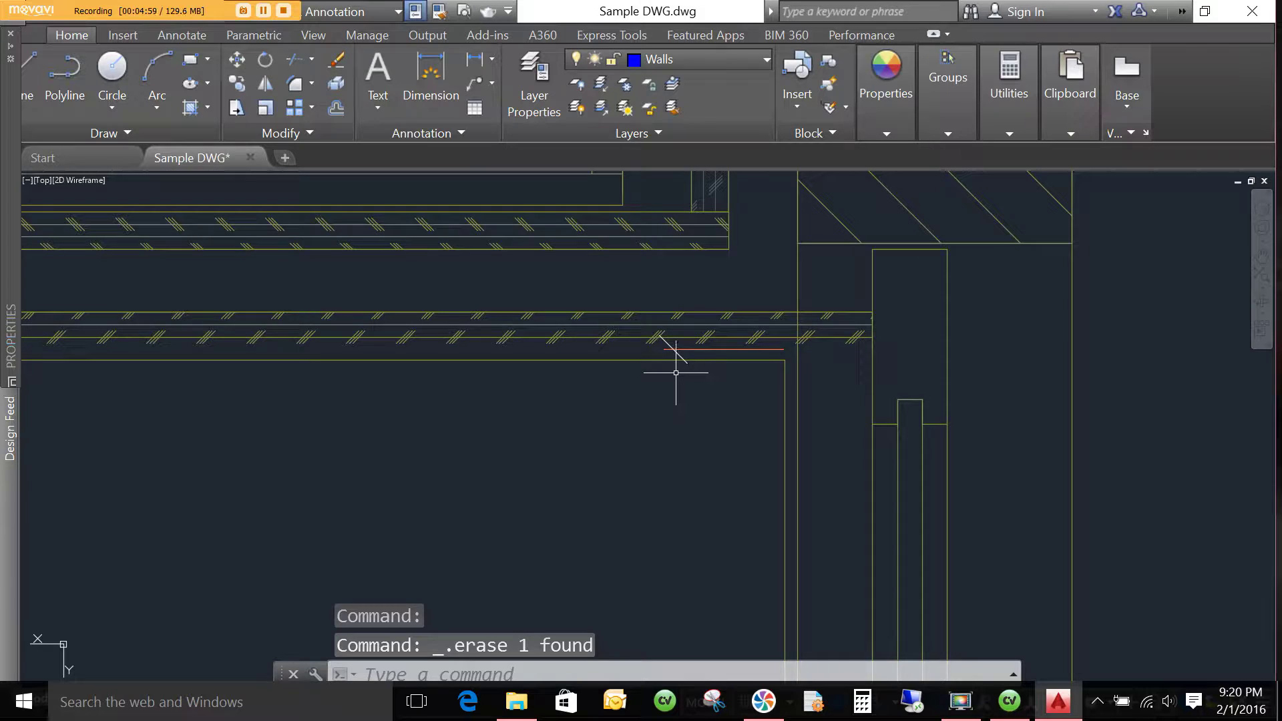
key("ctrl+z")
Erase the diagonal dimension tick mark at the top edge of the open cabinet near the wall's end.
scroll(688, 360, "up", 2)
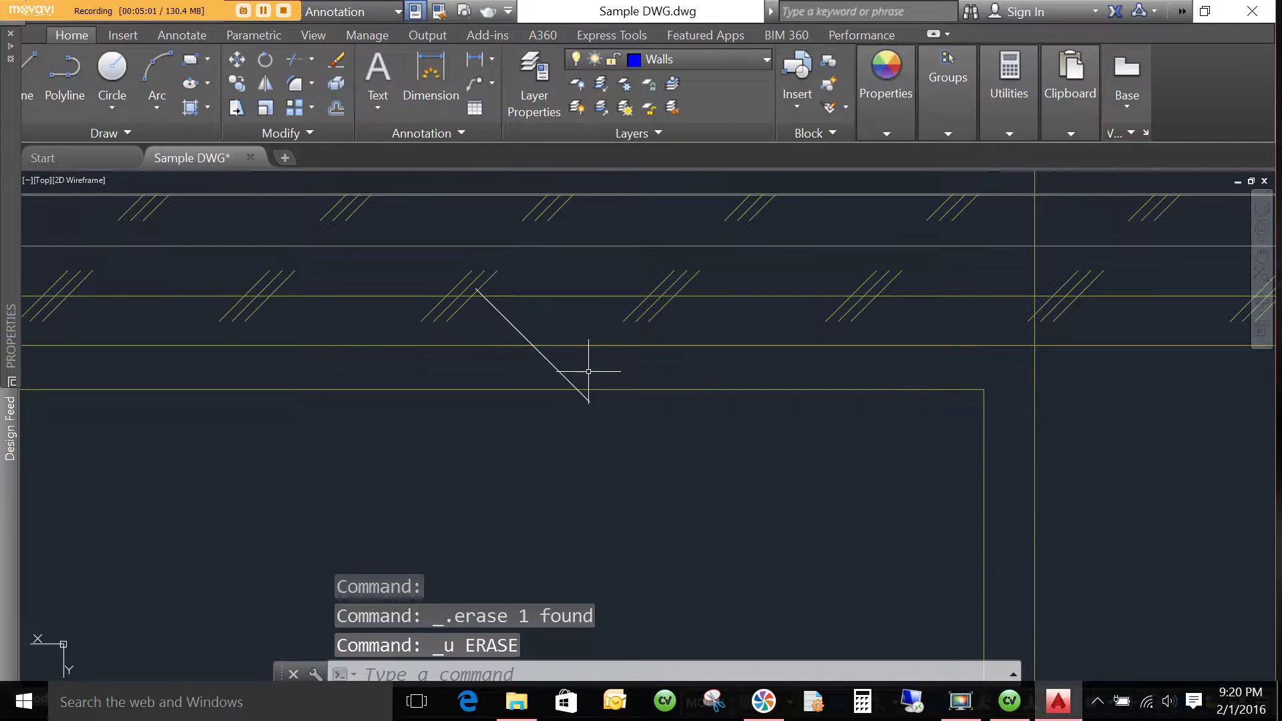
left_click(567, 375)
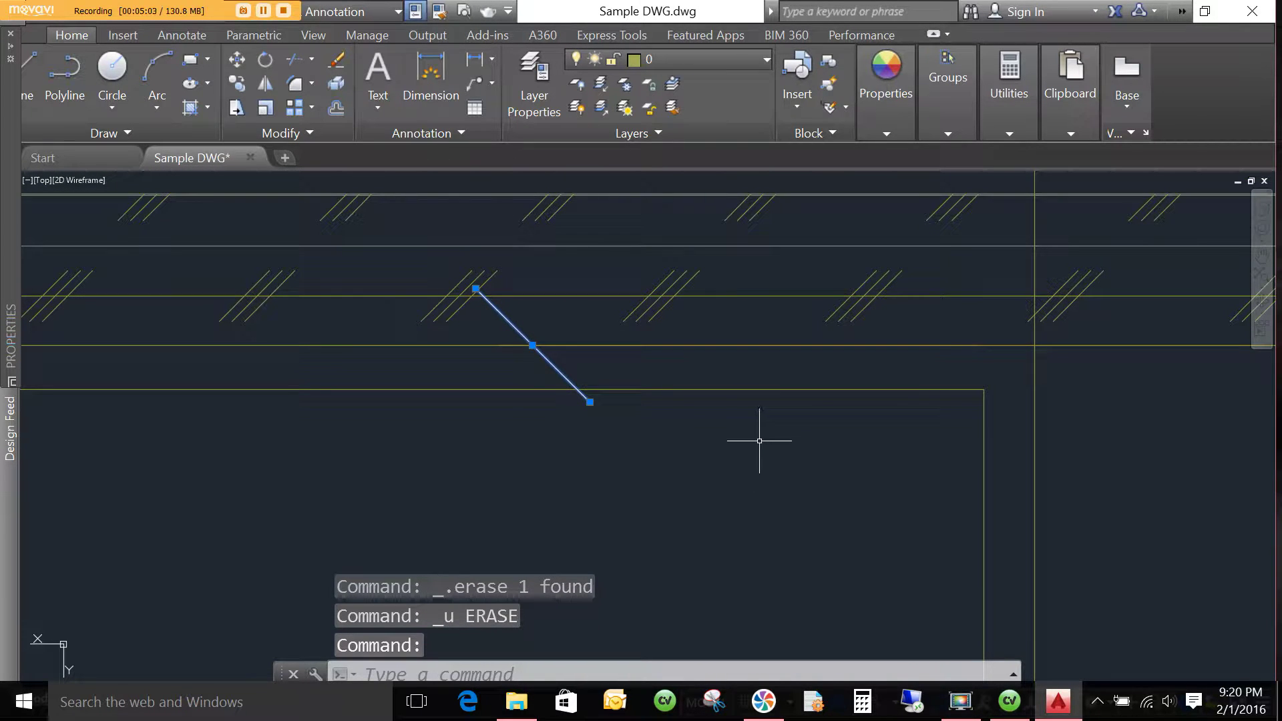
key("Delete")
Erase the 21" Drawer dimension and the vertical drawer dimension in the third cabinet of the vertical run.
scroll(708, 358, "down", 5)
scroll(628, 314, "up", 5)
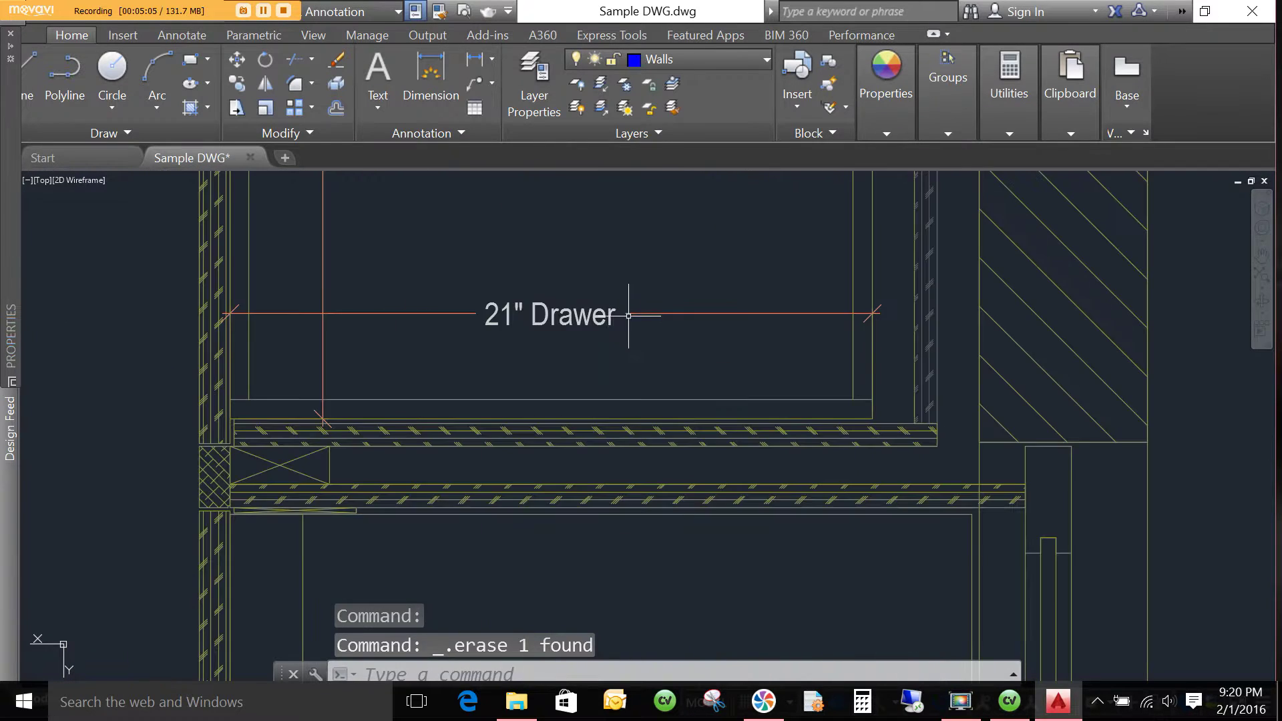
left_click(673, 347)
left_click(438, 261)
key("Delete")
scroll(570, 357, "down", 5)
left_click(567, 330)
left_click(527, 277)
key("Delete")
scroll(390, 297, "down", 5)
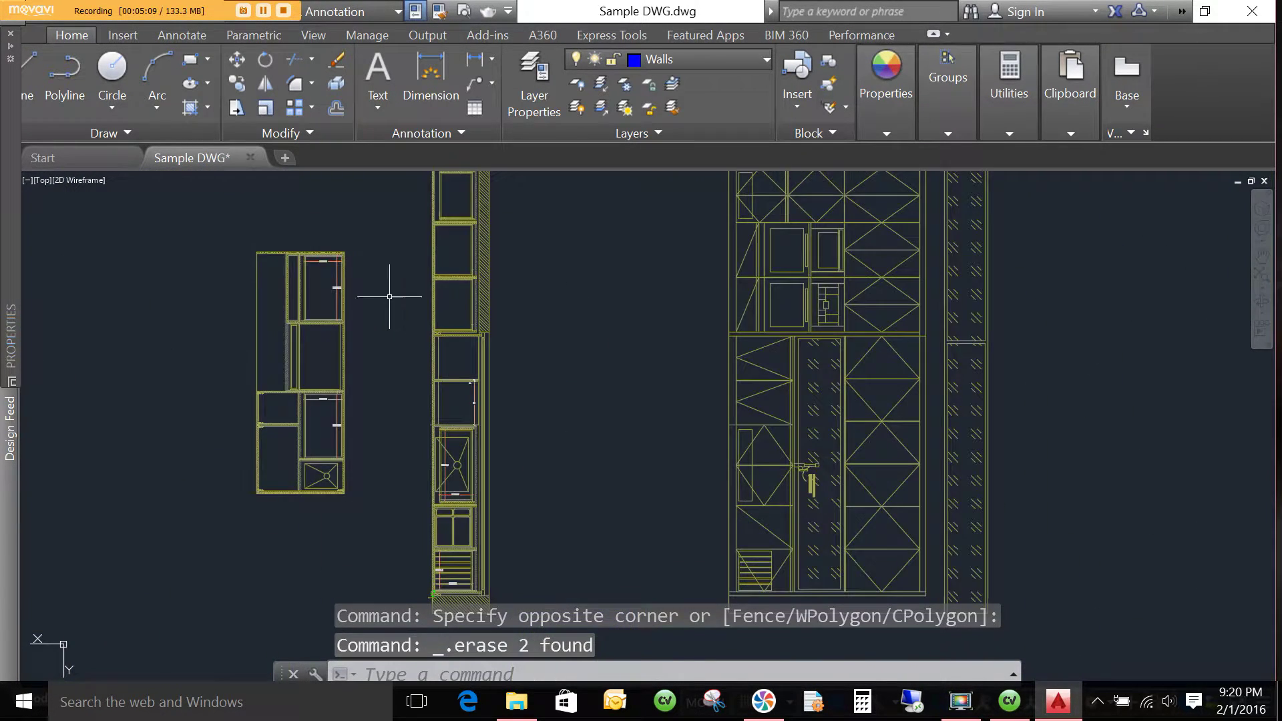
Erase the width and length drawer dimensions in the island's upper drawer cabinet.
scroll(356, 286, "up", 5)
left_click(591, 428)
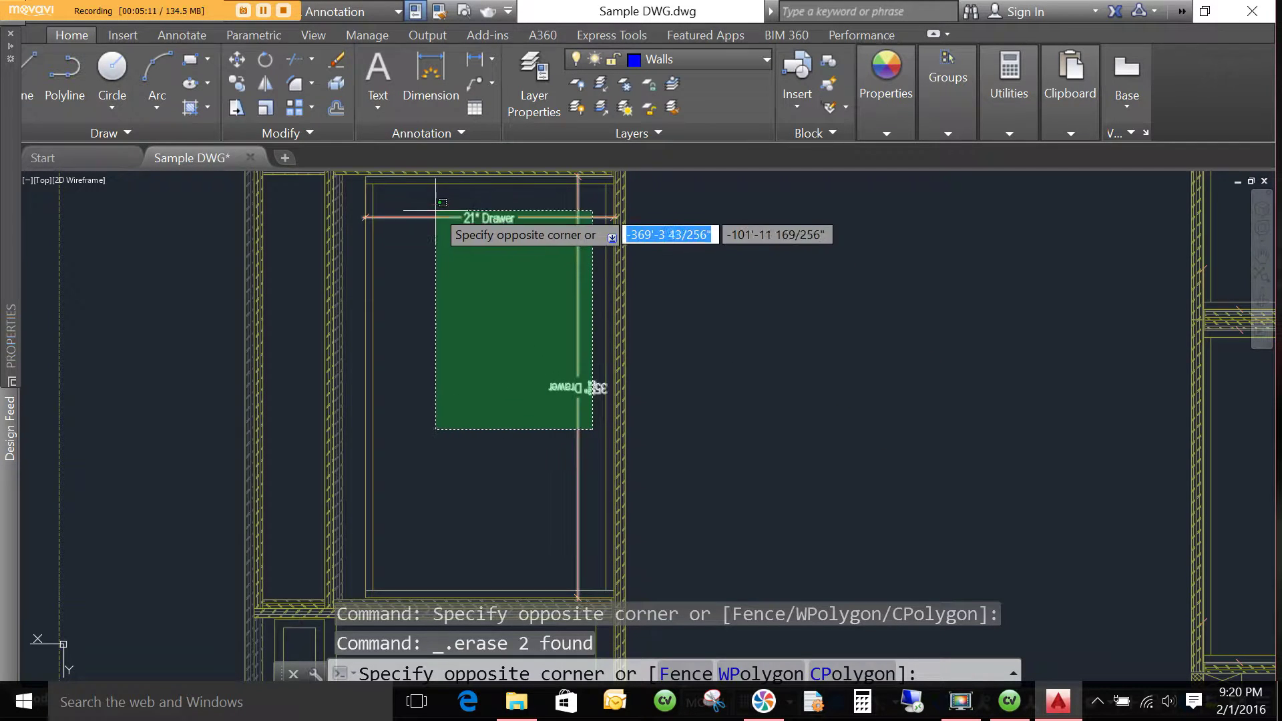
left_click(359, 204)
key("Delete")
scroll(571, 241, "down", 5)
scroll(572, 241, "down", 5)
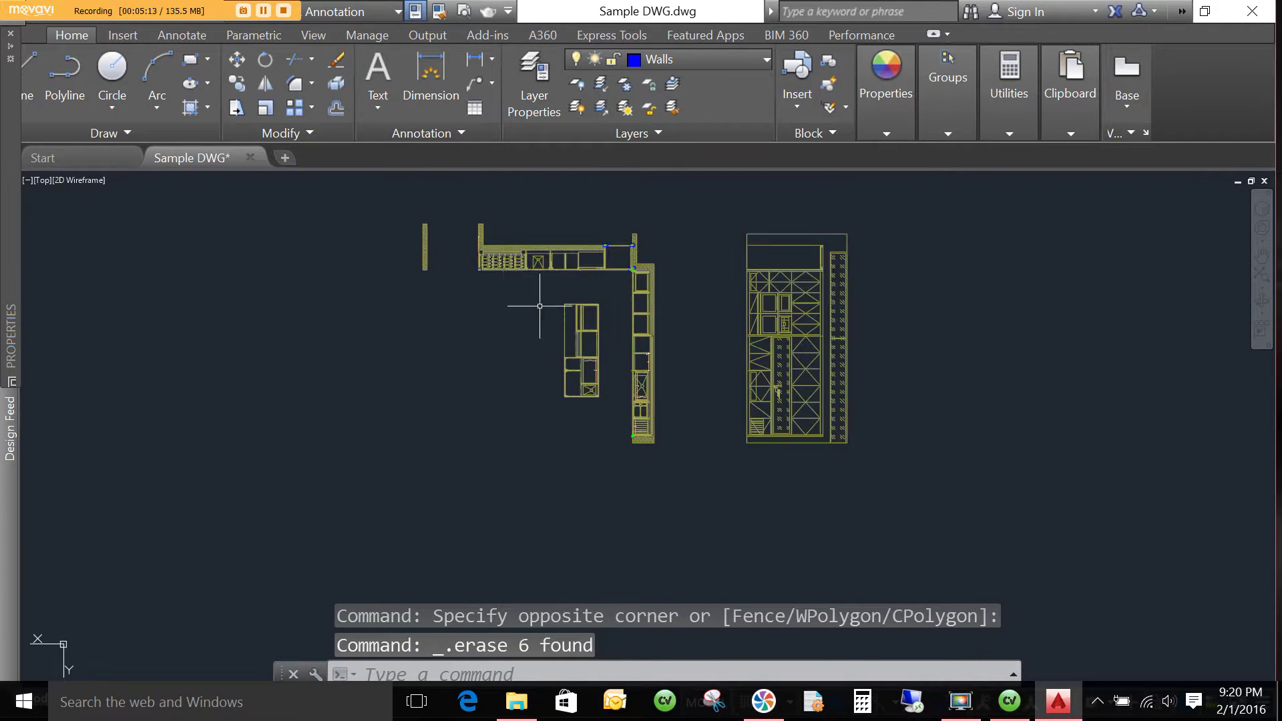
Erase the blue rectangular frame around the walnut rail detail at the doorway's left jamb.
scroll(506, 244, "up", 6)
scroll(900, 306, "down", 2)
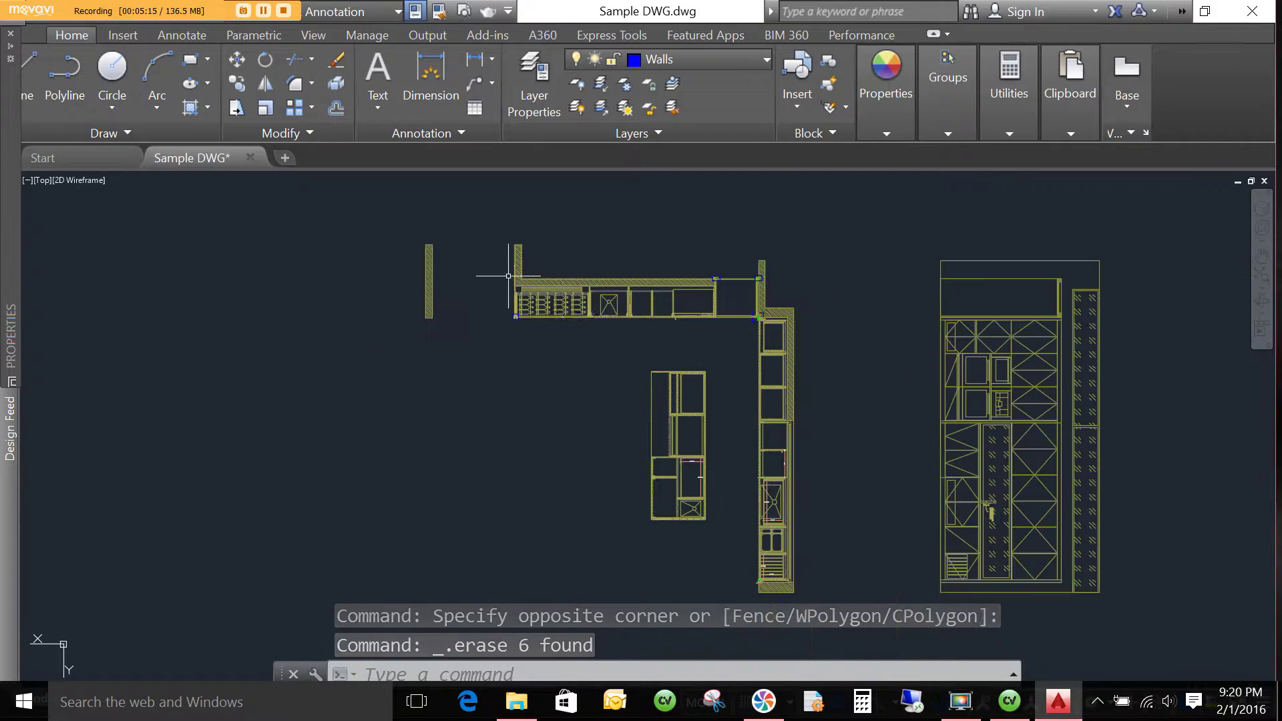
scroll(850, 406, "down", 3)
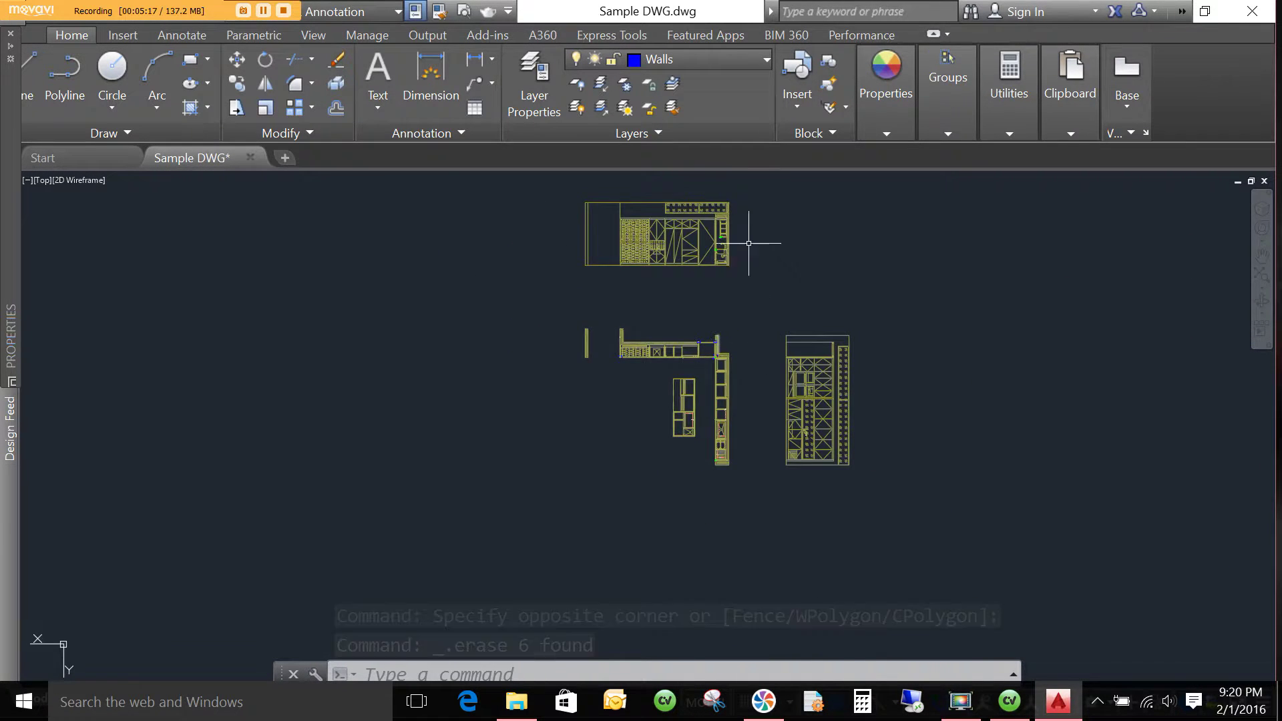
scroll(730, 320, "up", 3)
scroll(528, 474, "down", 2)
scroll(523, 480, "up", 6)
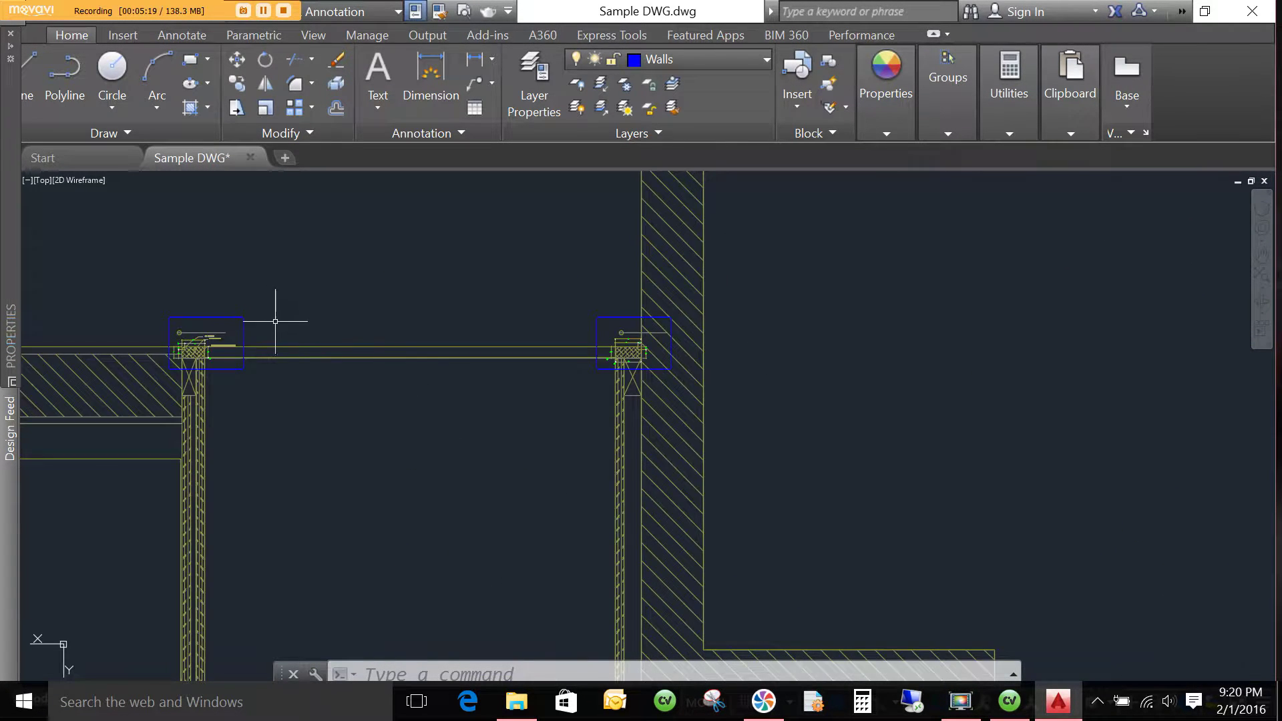
scroll(221, 294, "up", 2)
scroll(286, 278, "down", 2)
scroll(268, 288, "up", 5)
left_click(694, 435)
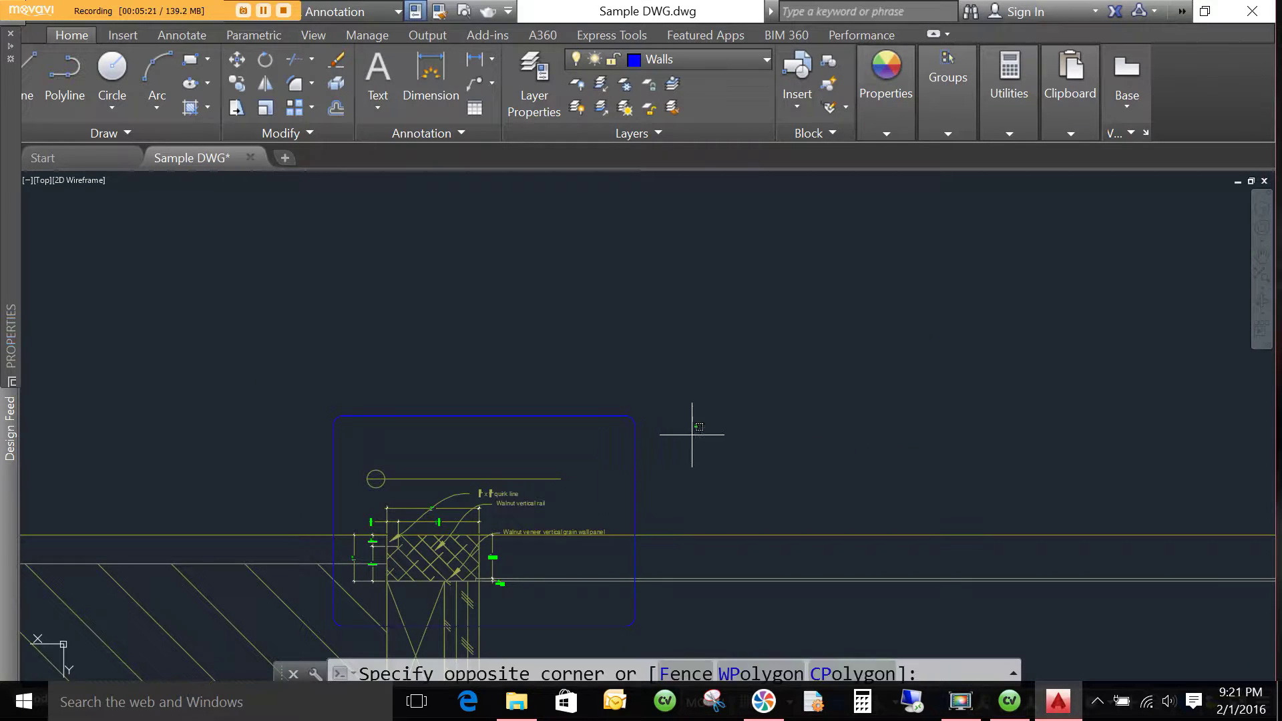
left_click(294, 315)
key("Delete")
scroll(701, 449, "down", 4)
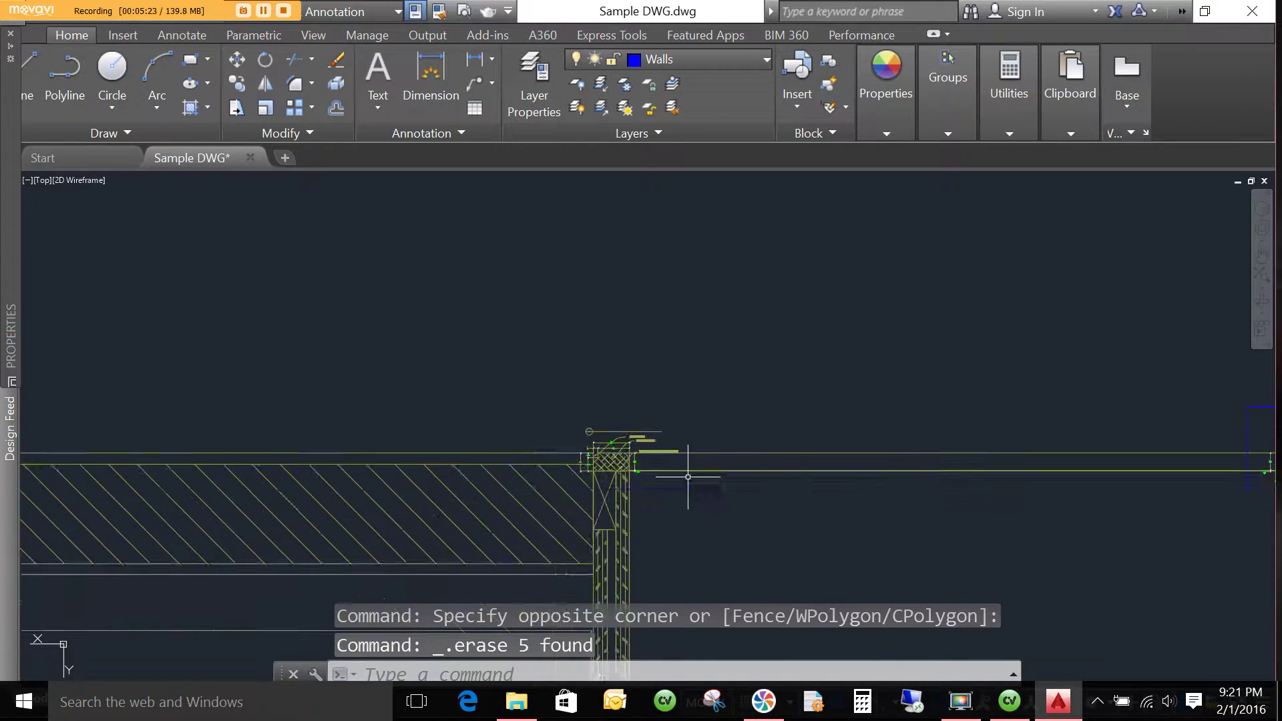
Erase more leftover annotation pieces around the detail at the doorway's left jamb.
scroll(701, 449, "up", 5)
left_click(838, 370)
left_click(630, 301)
key("Delete")
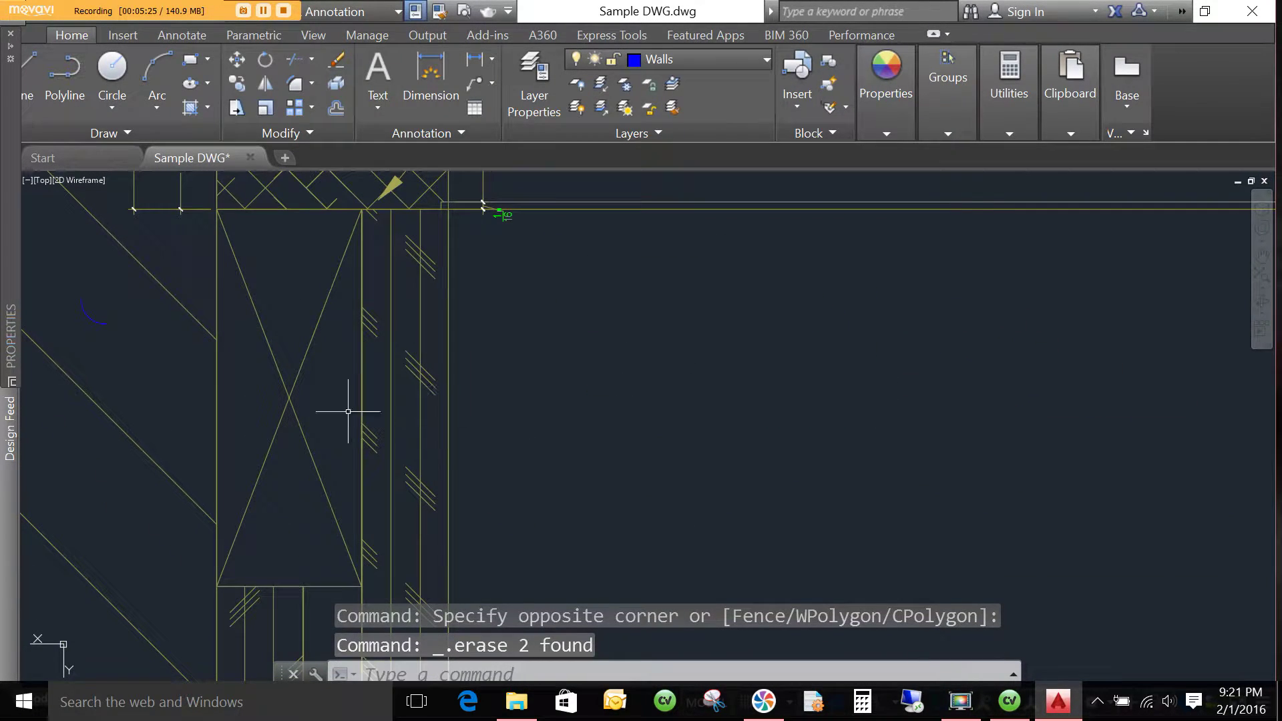
left_click(94, 298)
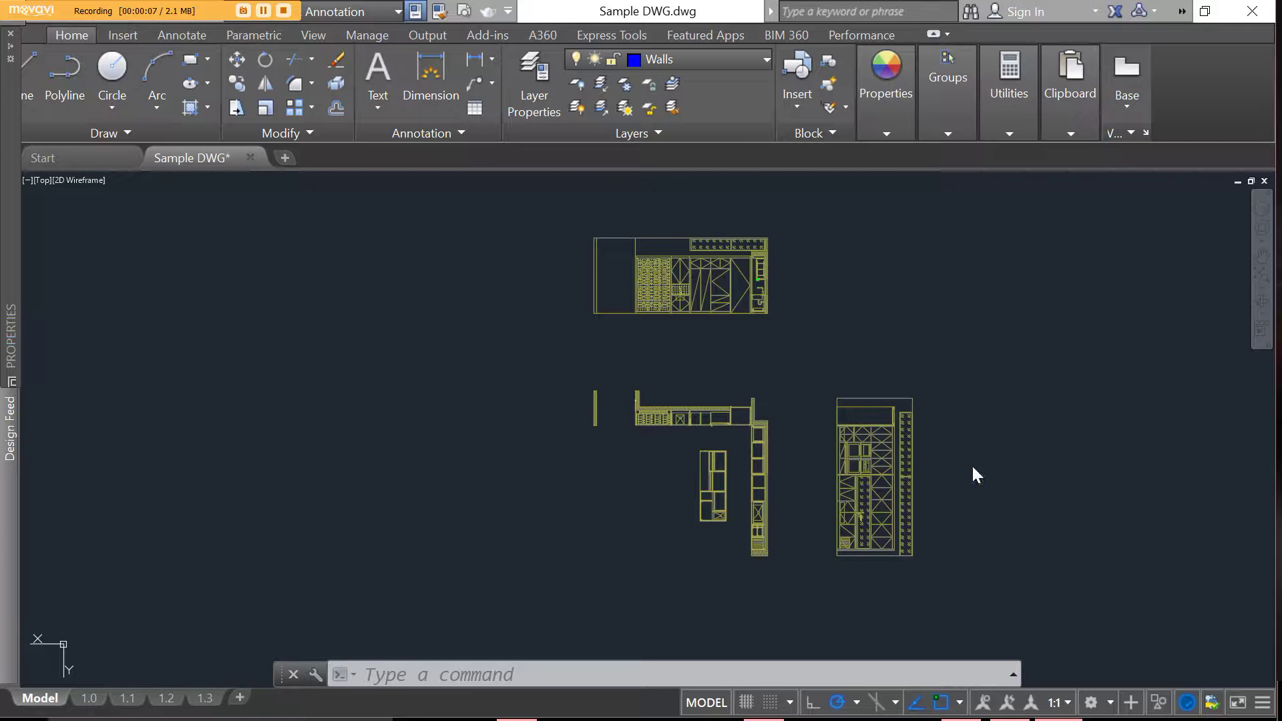
Examine the cleaned plan and elevations, and select all objects to check which layer they are on.
mouse_move(978, 399)
middle_mouse_down()
mouse_move(901, 397)
mouse_move(860, 414)
middle_mouse_up()
scroll(587, 367, "up", 2)
scroll(693, 385, "down", 2)
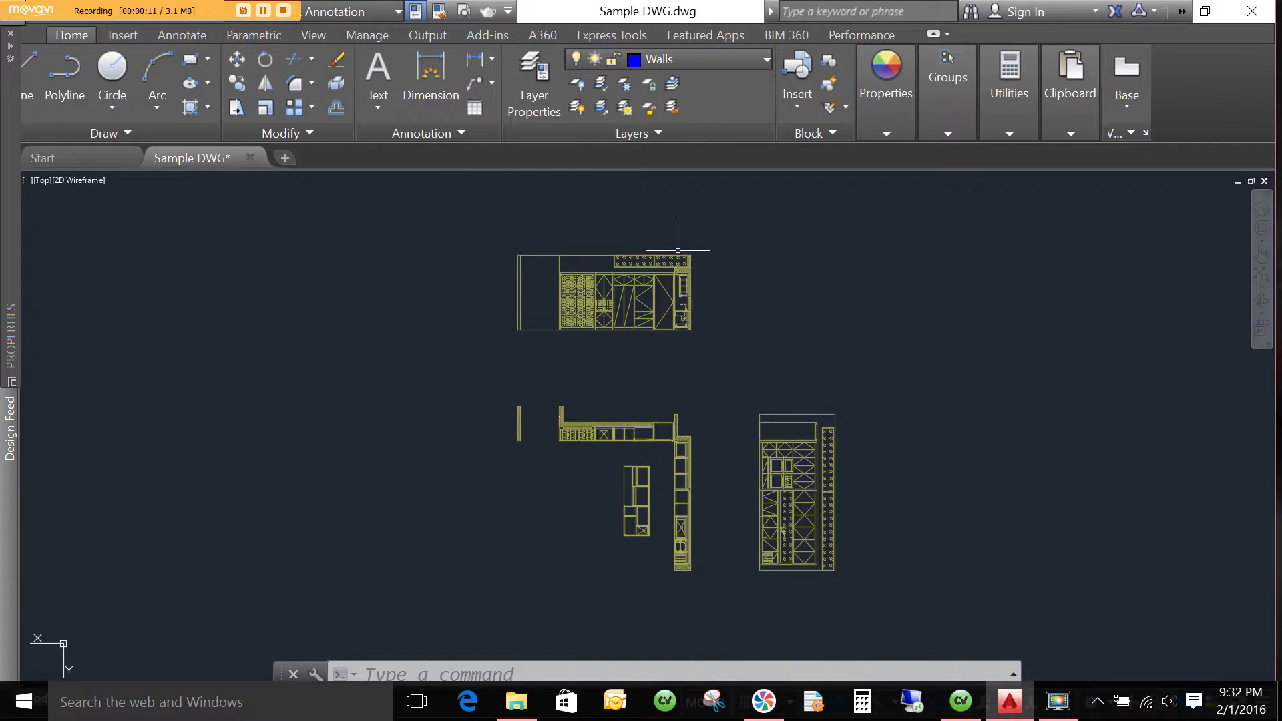
scroll(648, 274, "up", 4)
scroll(736, 321, "down", 2)
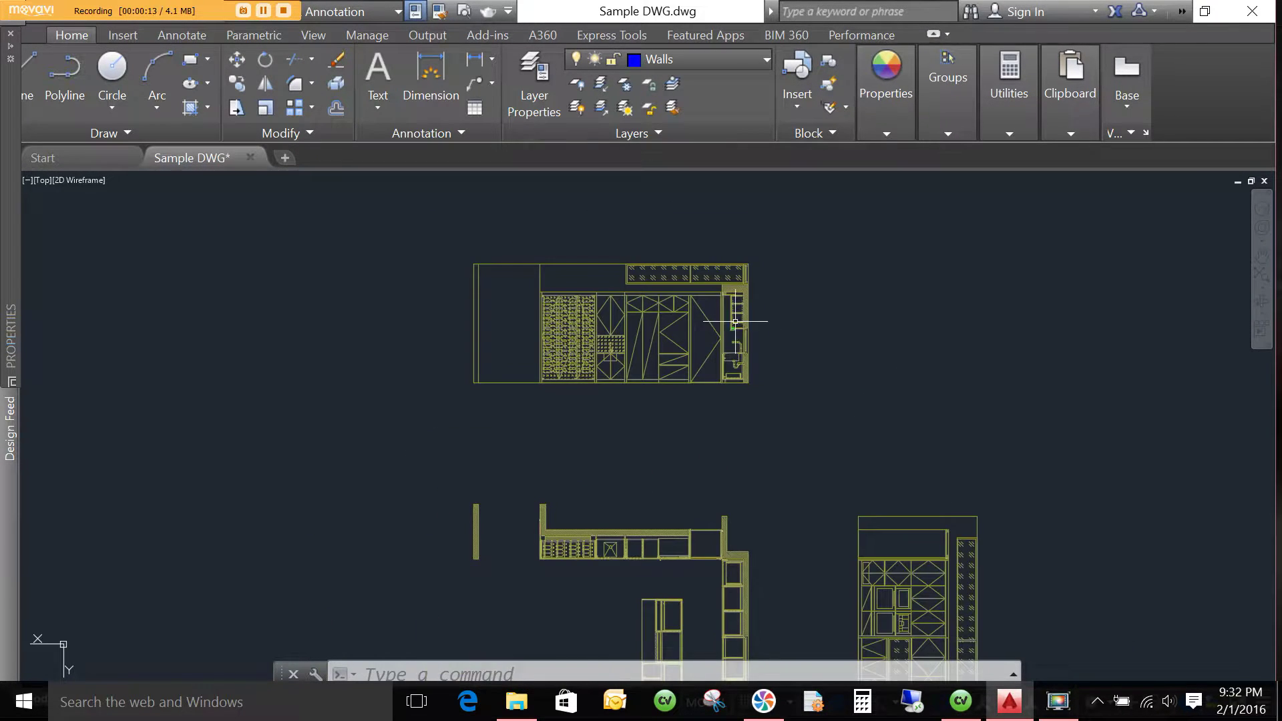
mouse_move(764, 398)
middle_mouse_down()
mouse_move(722, 332)
mouse_move(712, 349)
middle_mouse_up()
scroll(718, 354, "down", 2)
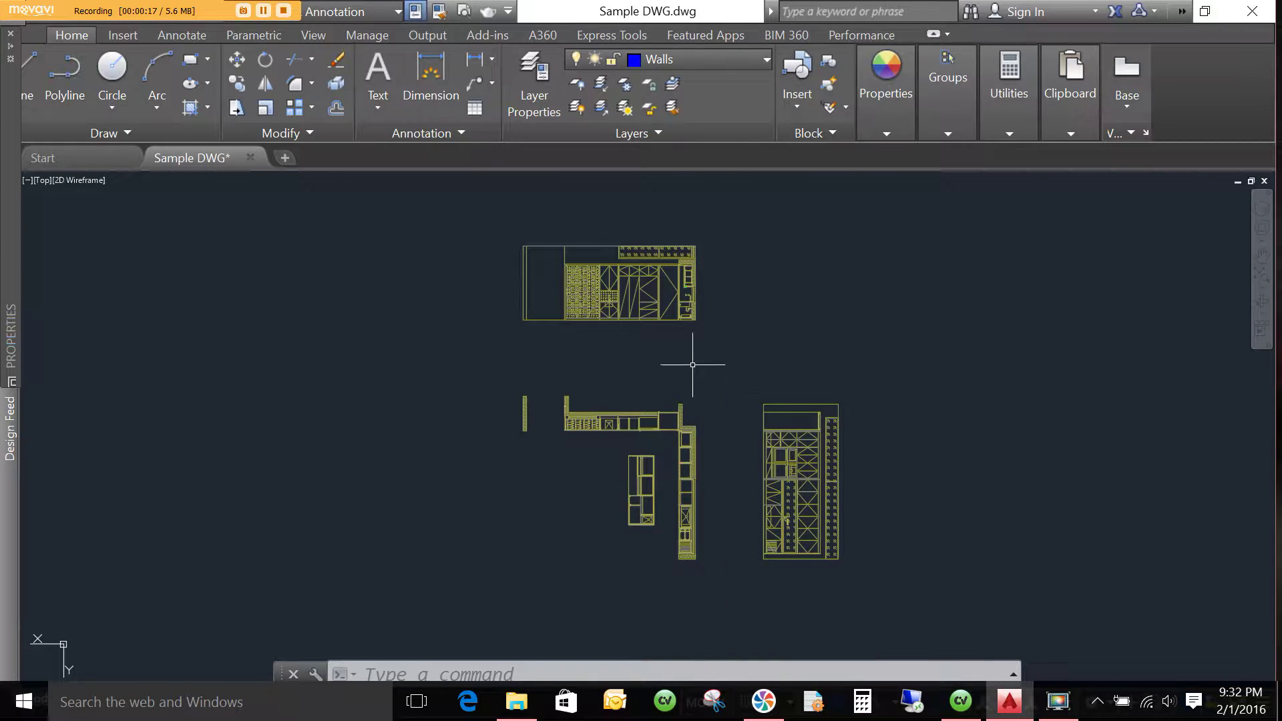
left_click(470, 212)
left_click(914, 587)
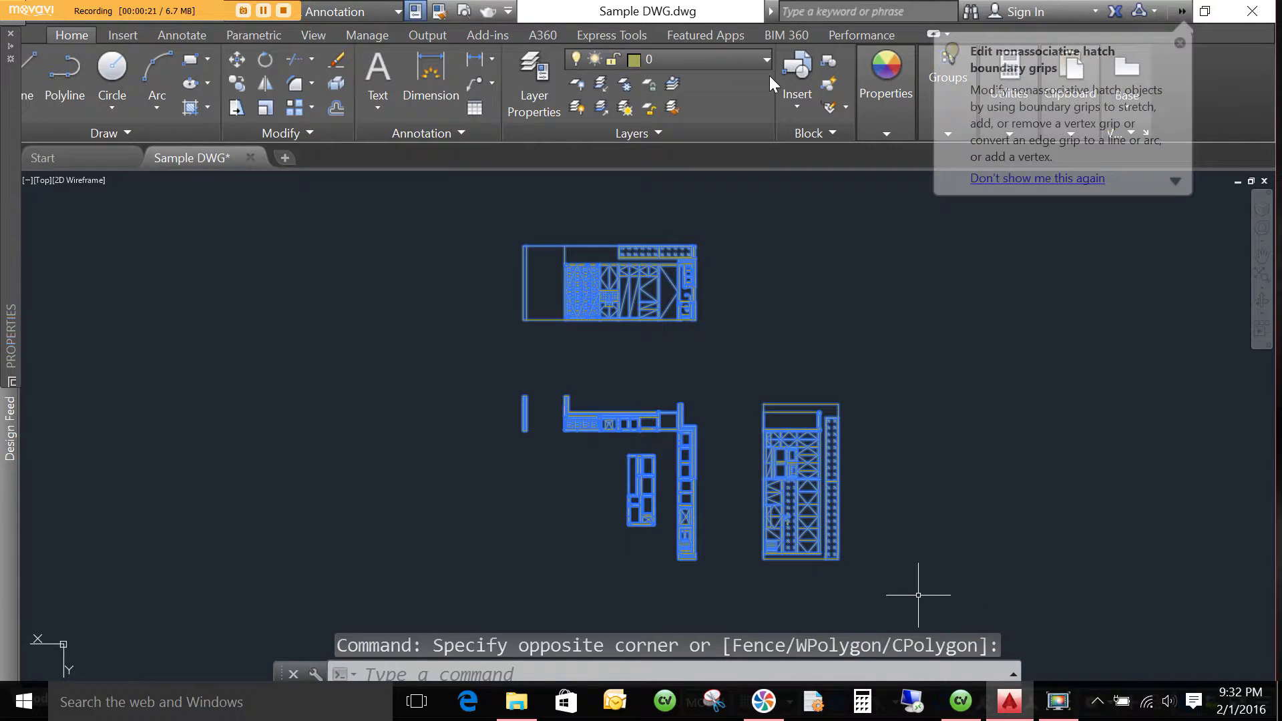
key("Escape")
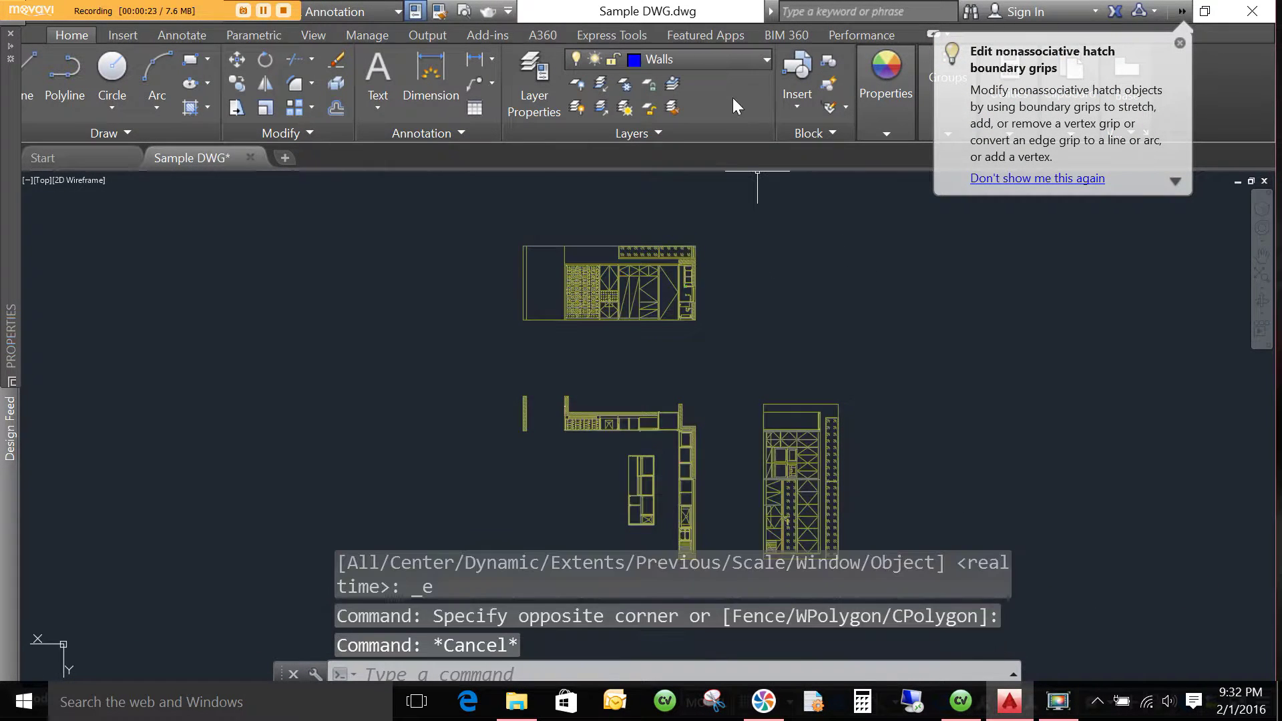
Make layer 0 the current layer.
left_click(734, 60)
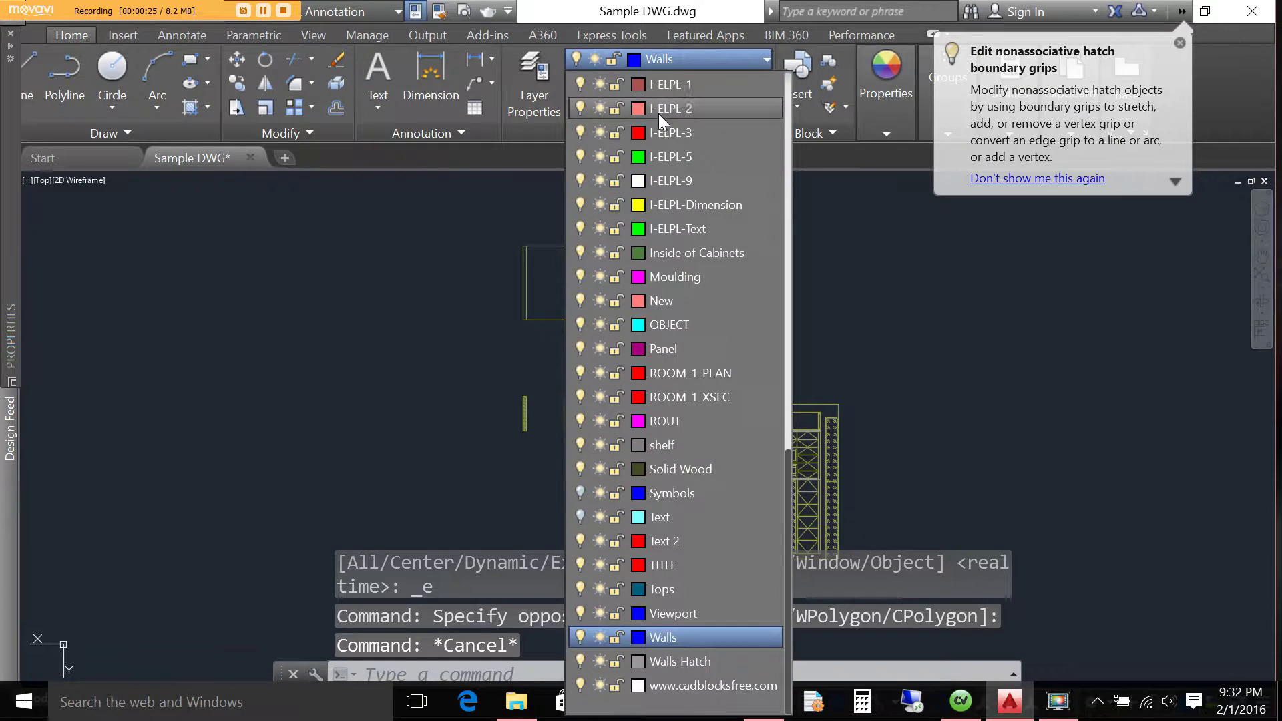
scroll(660, 114, "up", 12)
left_click(681, 83)
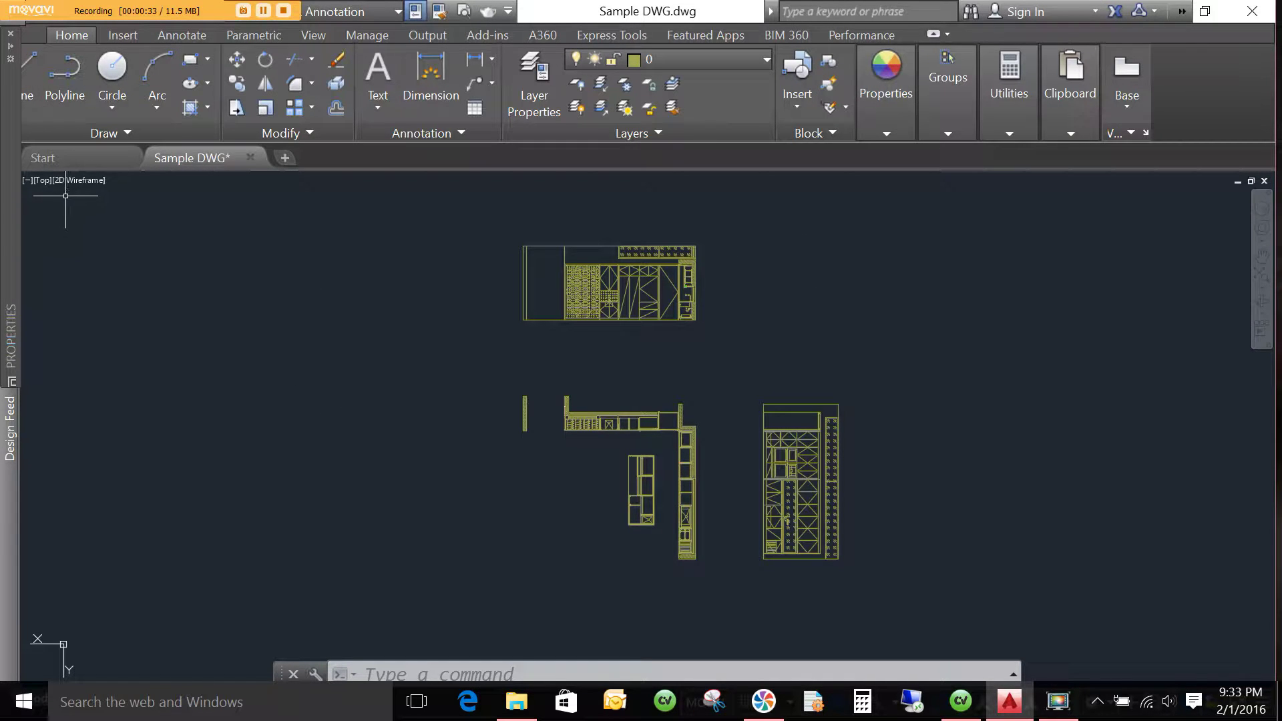
Save the cleaned drawing in its existing file.
left_click(14, 13)
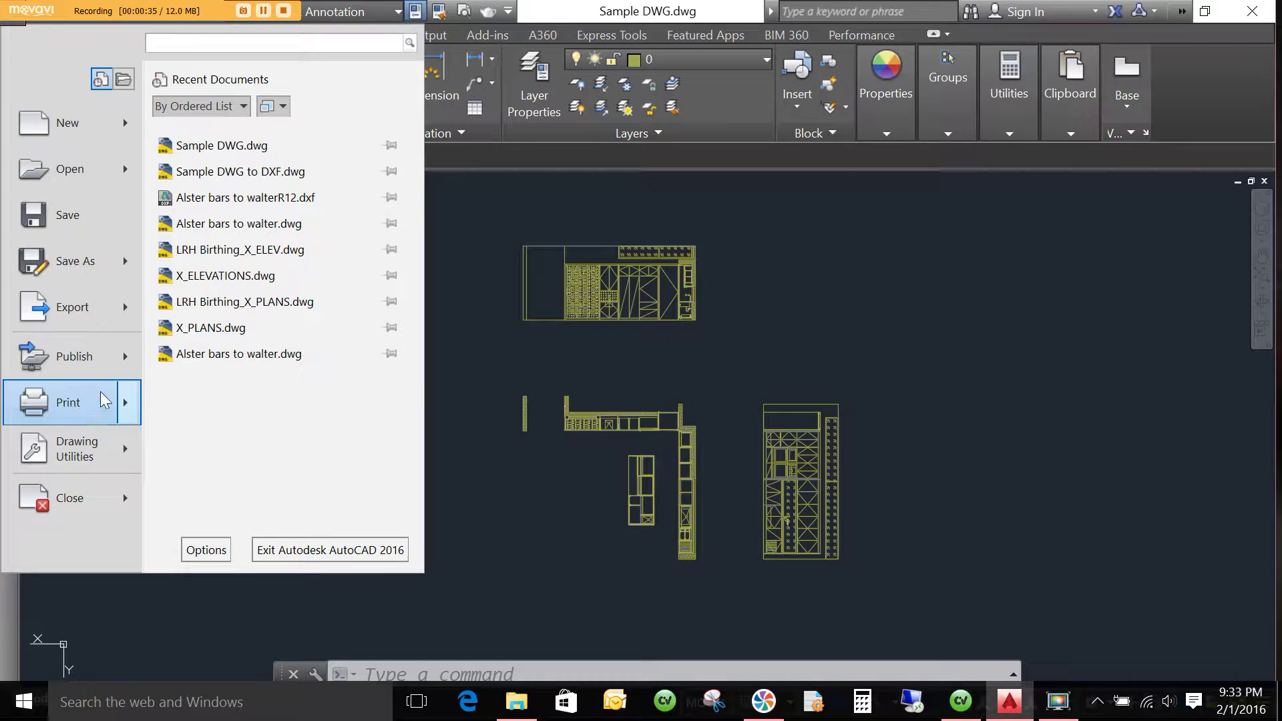
left_click(62, 226)
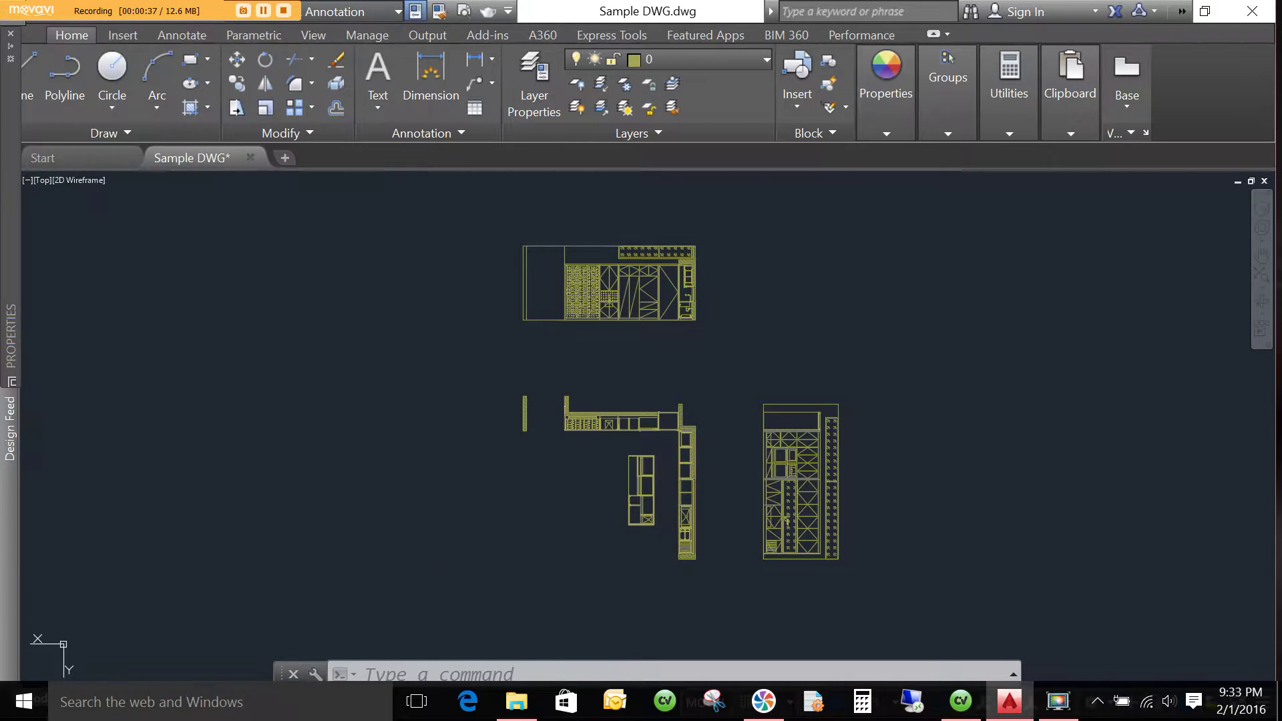
Save the drawing in AutoCAD R12/LT2 DXF format over the existing Sample DXF.dxf in the Job DXF's folder.
left_click(13, 27)
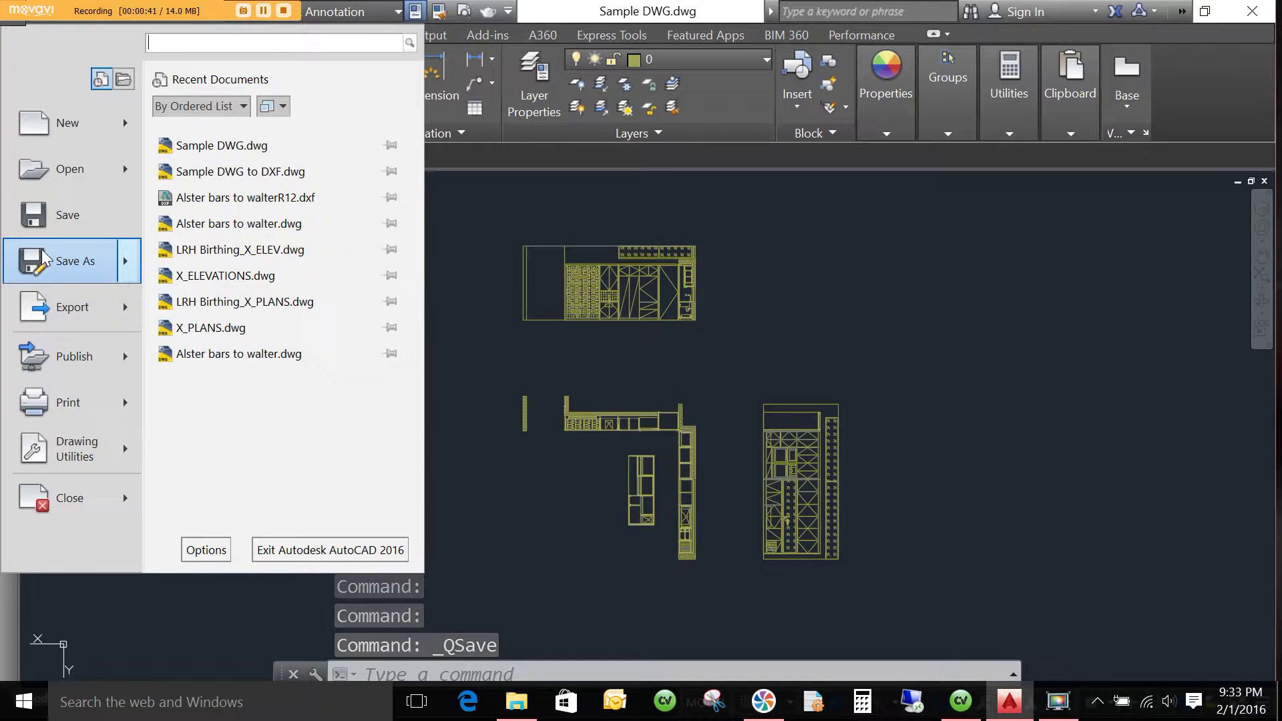
left_click(74, 263)
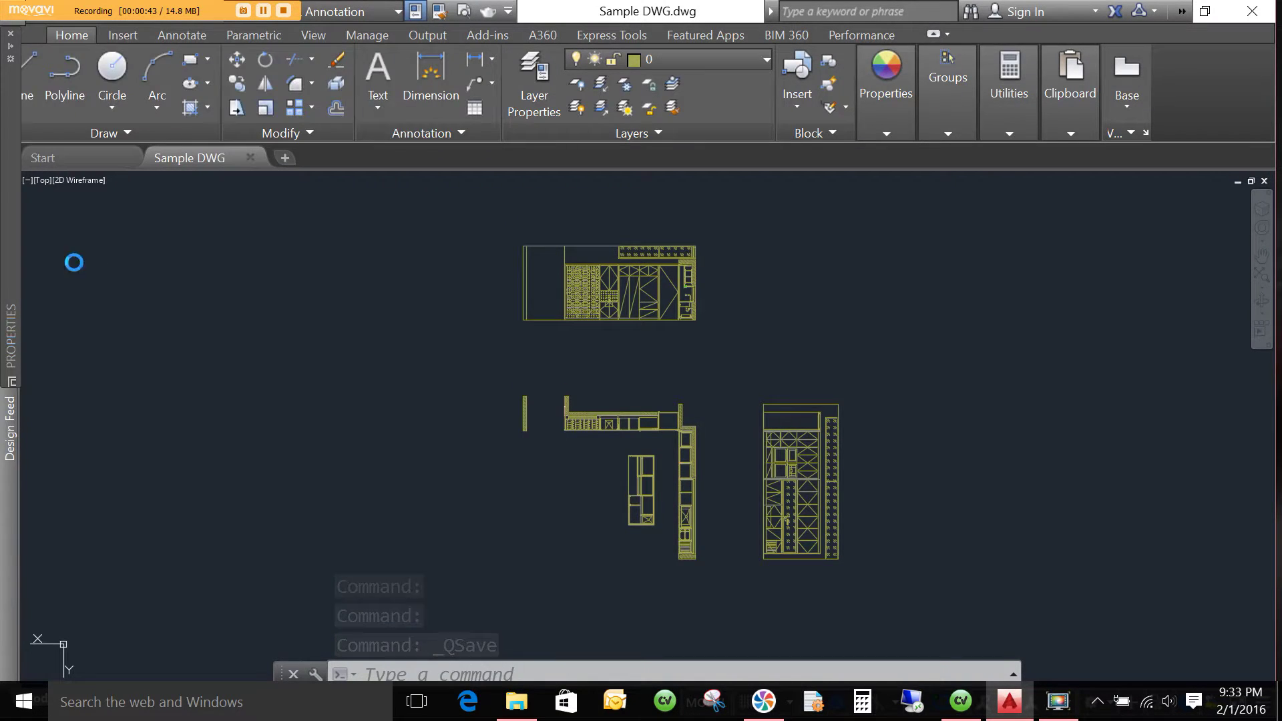
left_click(849, 591)
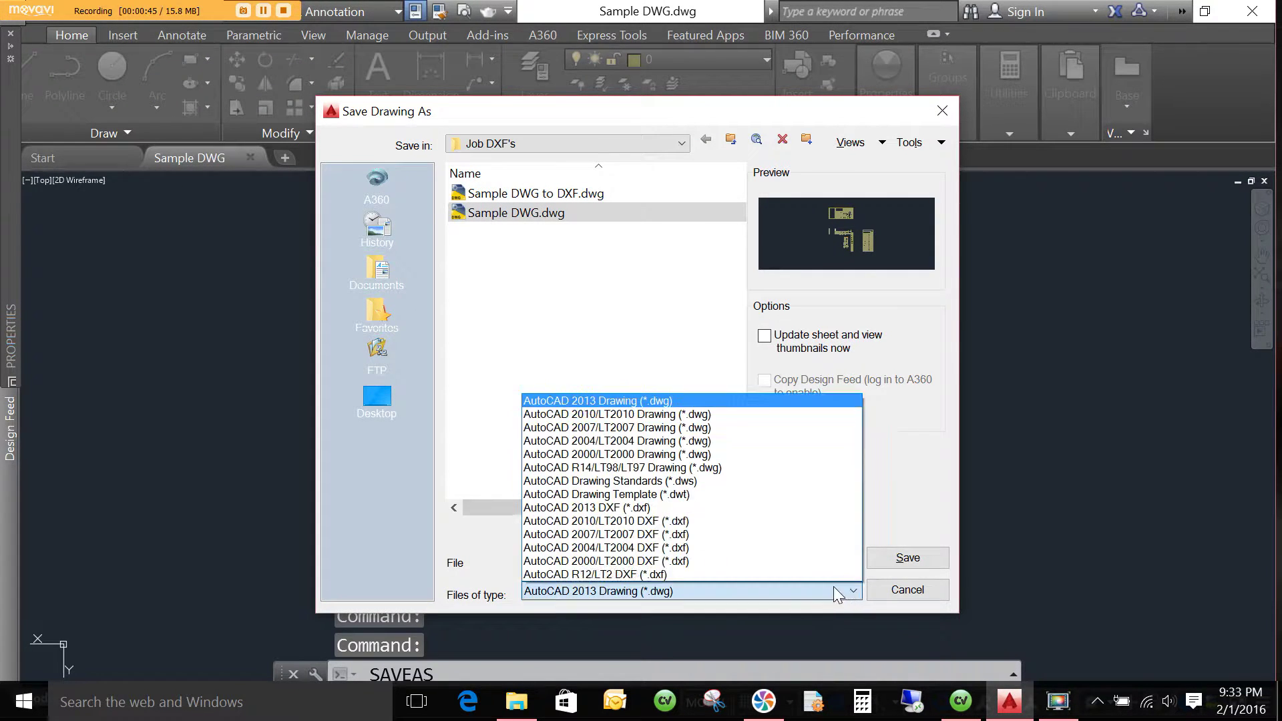
left_click(700, 571)
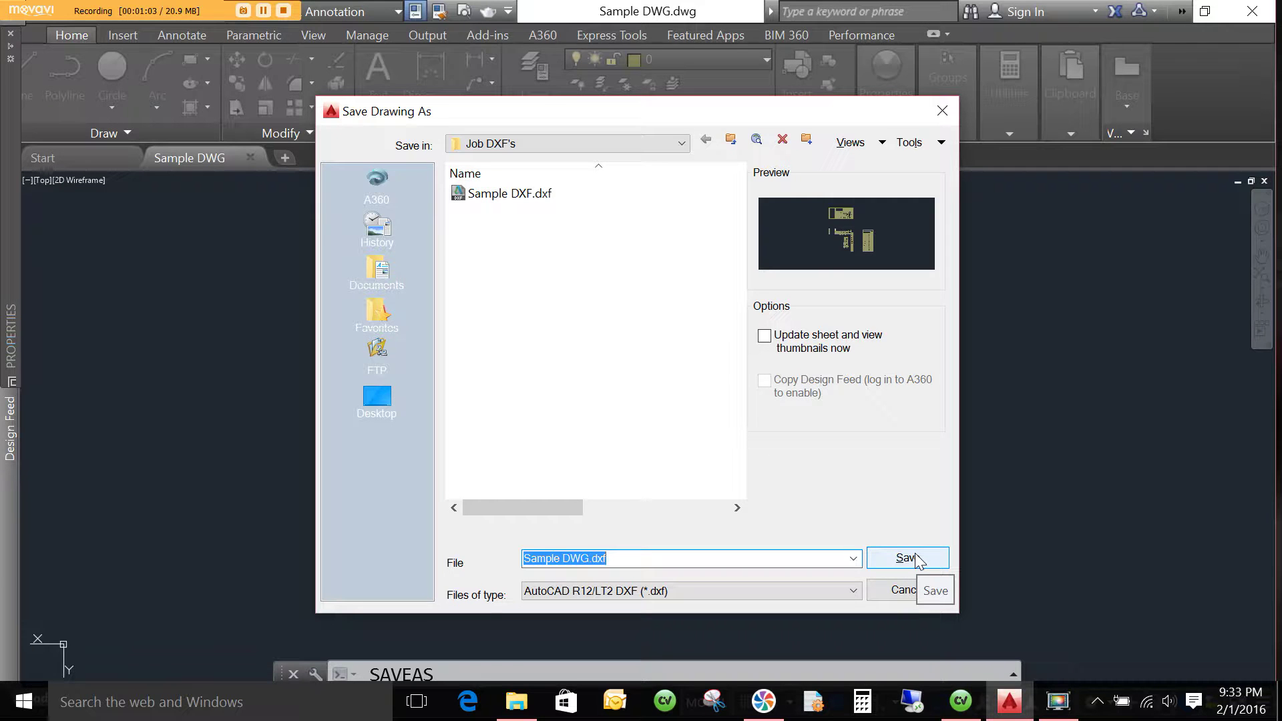
left_click(489, 195)
left_click(909, 560)
left_click(618, 403)
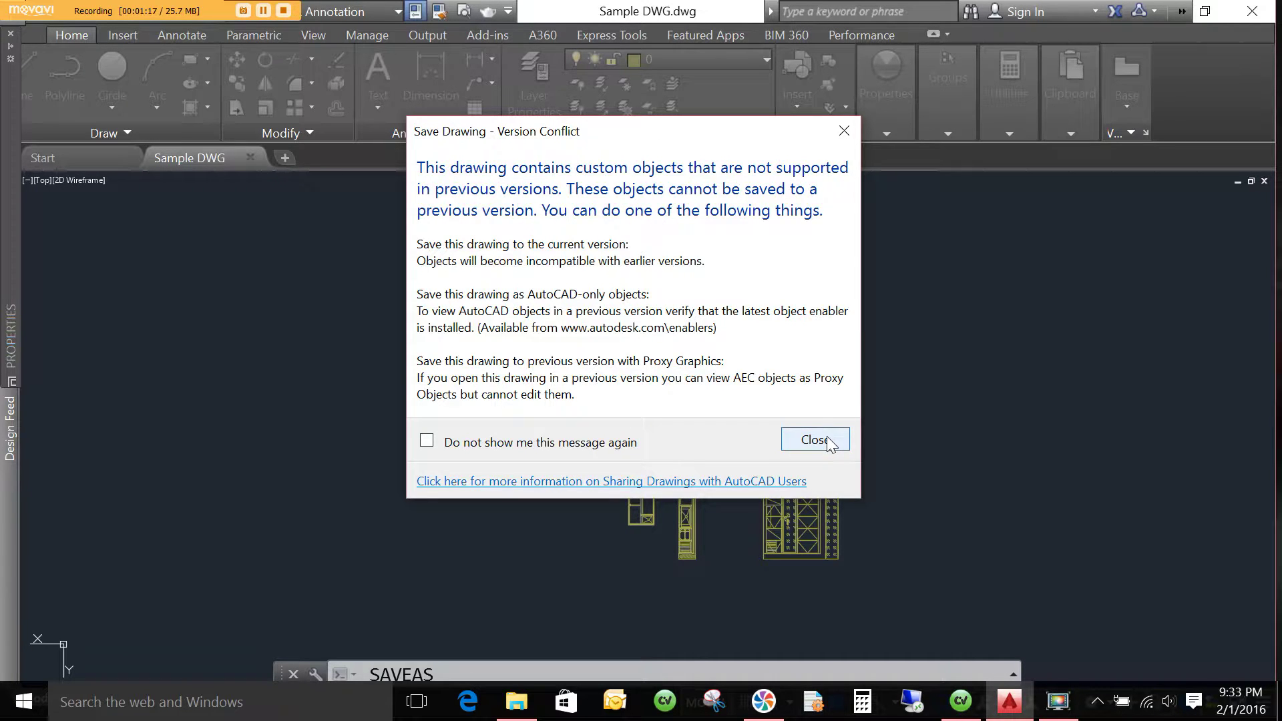
left_click(815, 440)
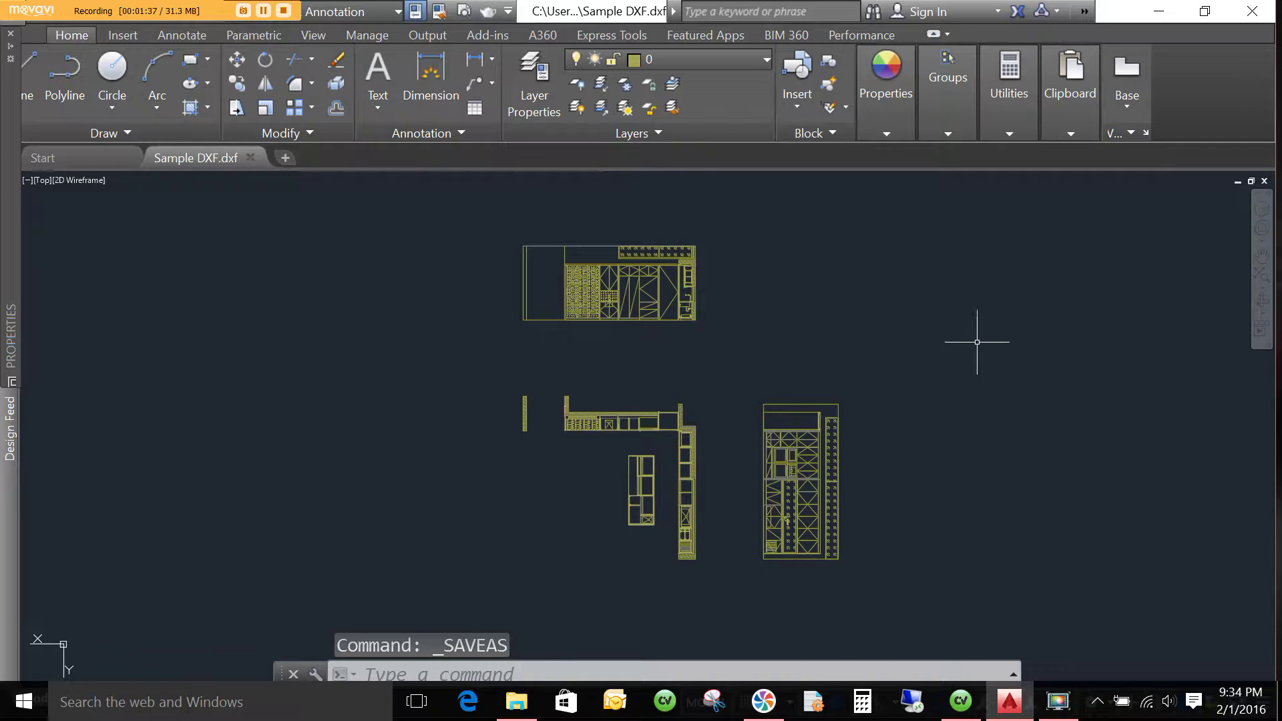
Quit AutoCAD without saving in AutoCAD 2013 Drawing format, and switch to Cabinet Vision.
left_click(1254, 12)
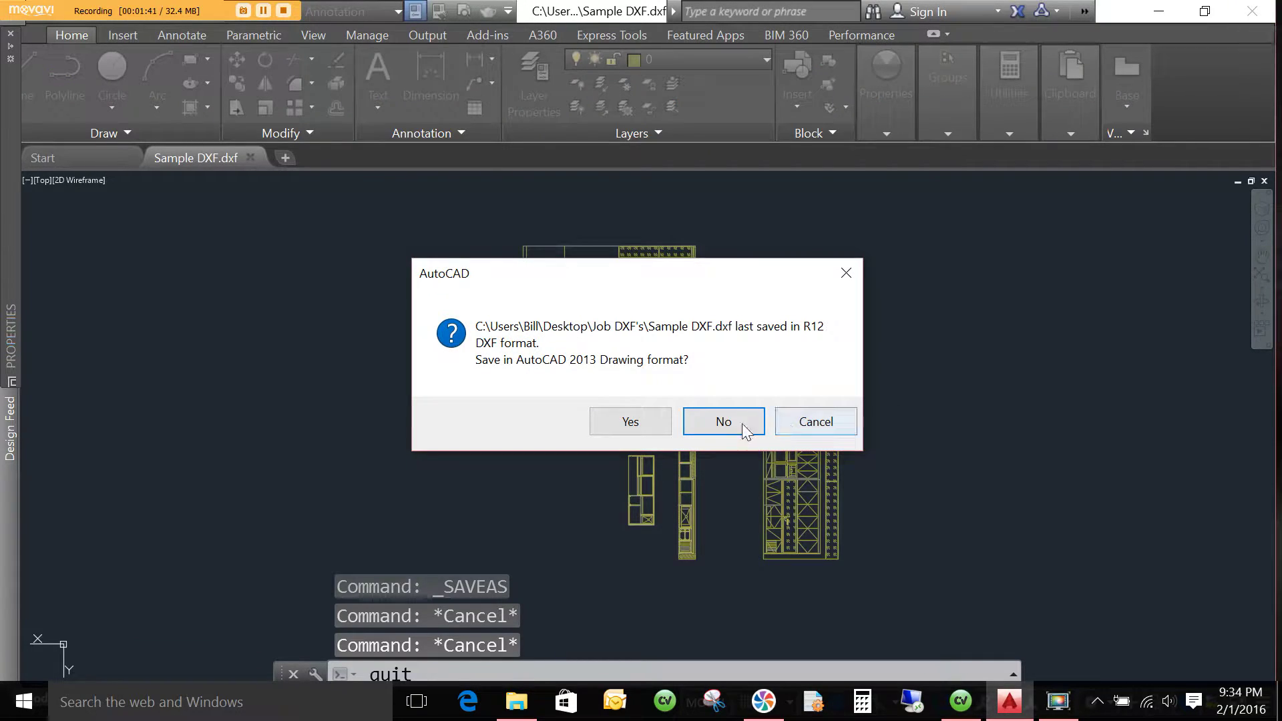
left_click(732, 424)
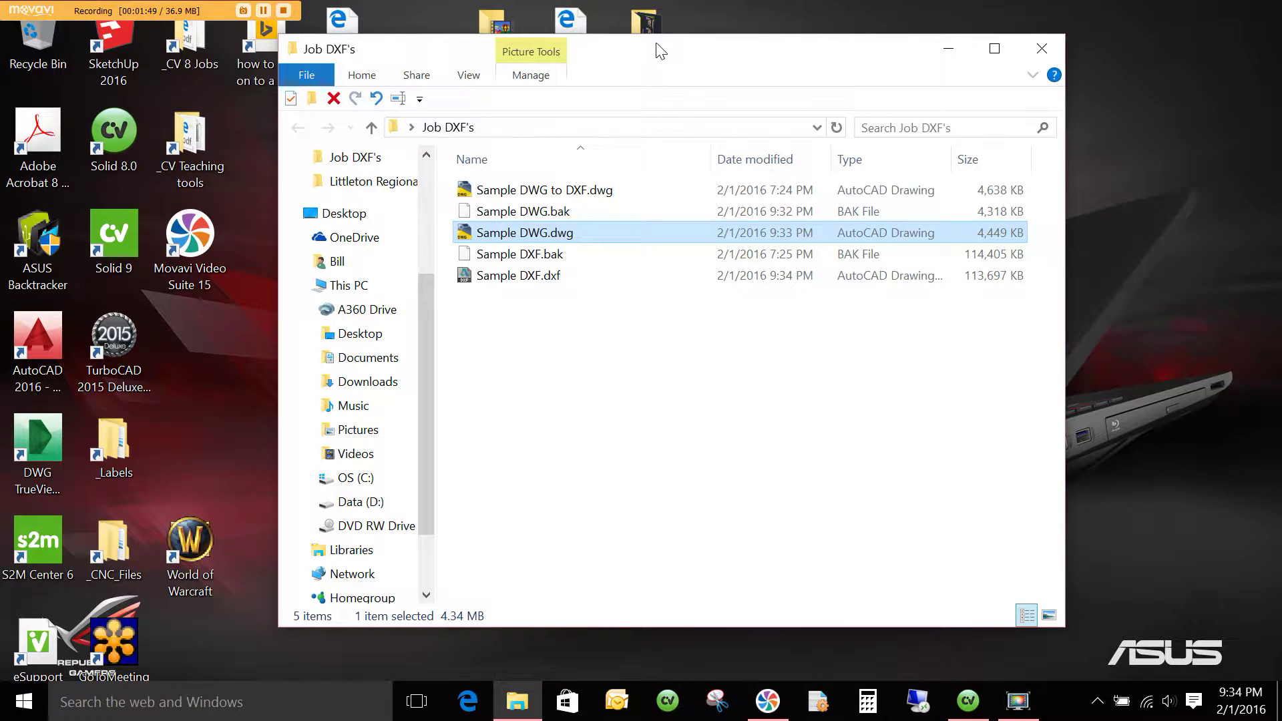
left_click(969, 702)
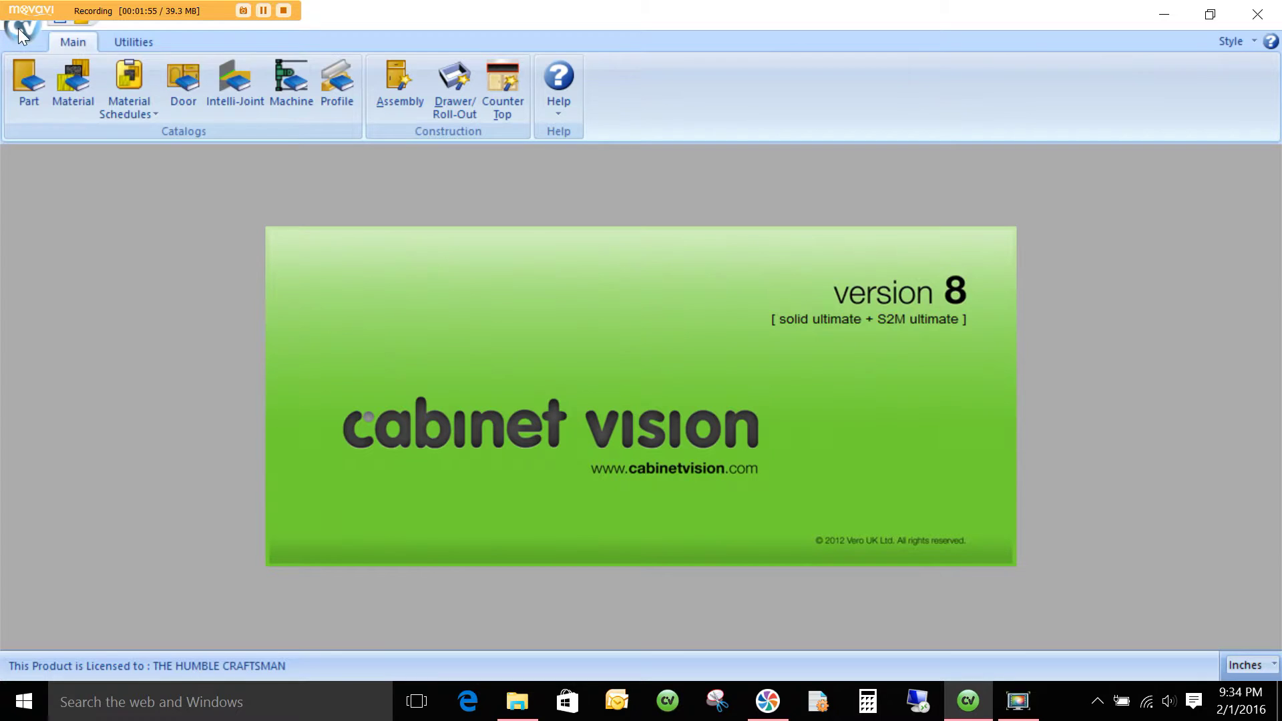
Create a new job with the default job properties.
left_click(63, 22)
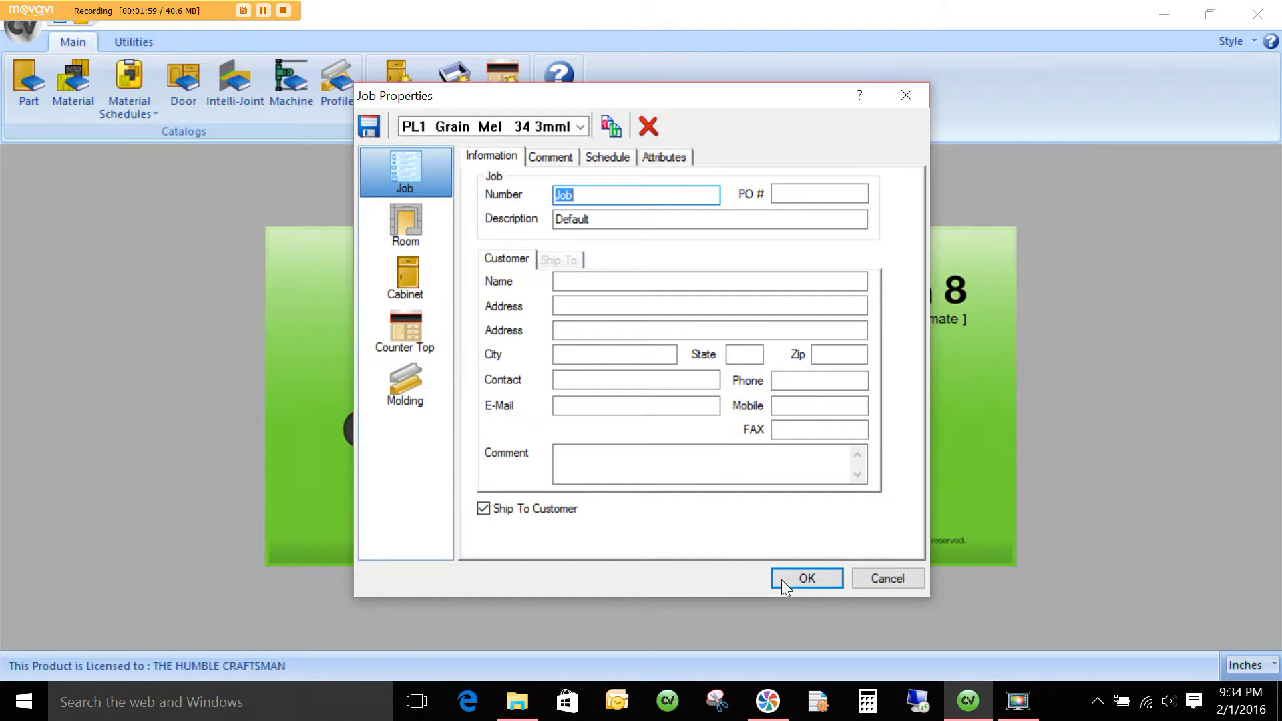
left_click(776, 578)
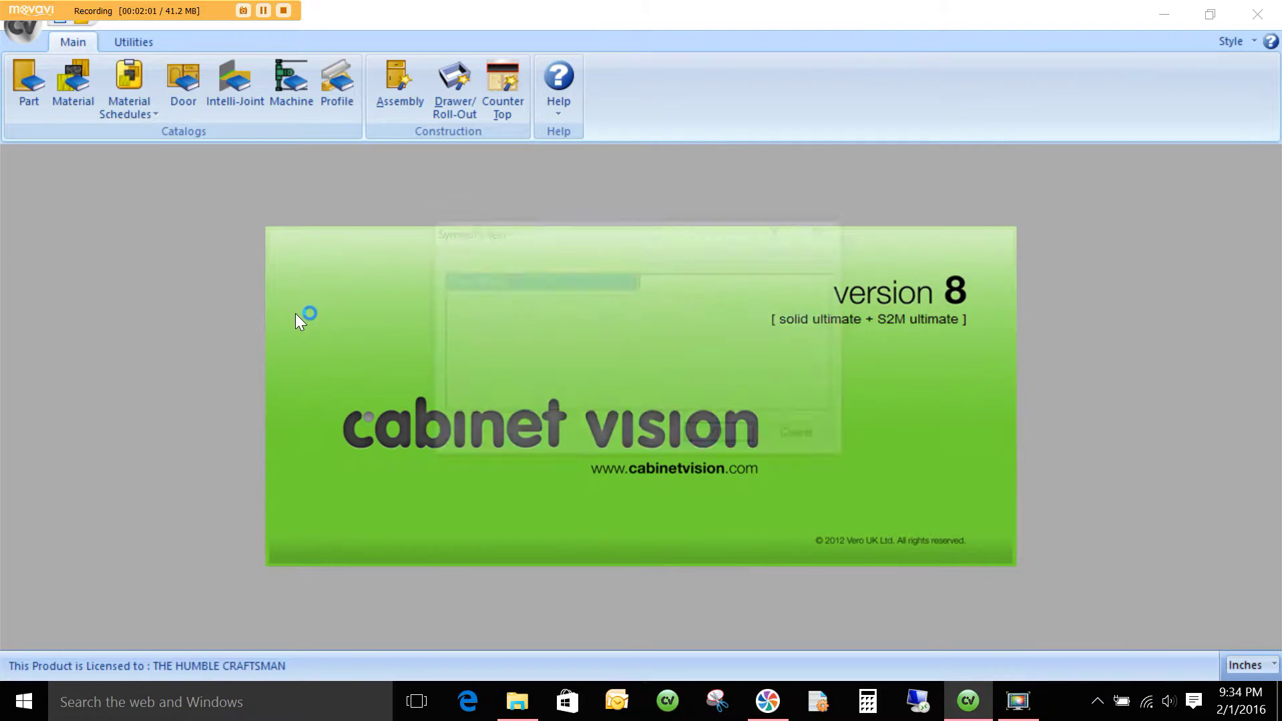
left_click(737, 441)
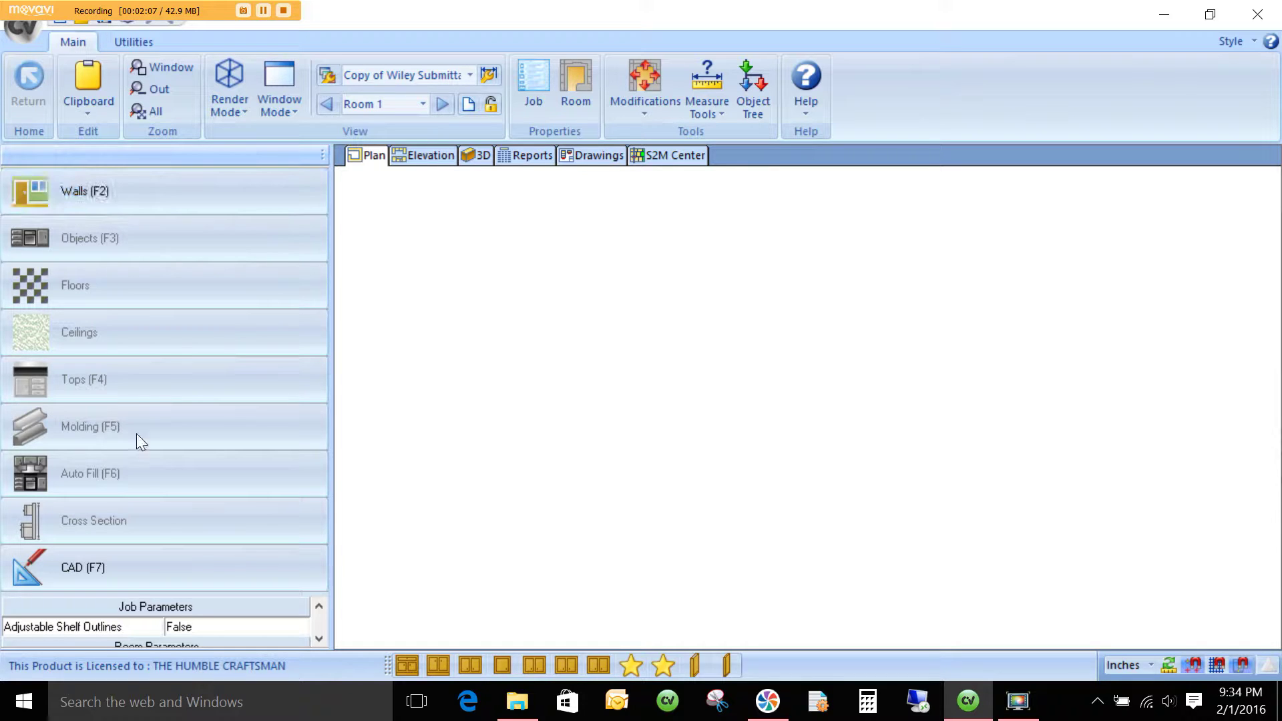
Start a DXF insertion in CAD mode and load Sample DXF.dxf from the Job DXF's desktop folder into the import preview.
left_click(133, 568)
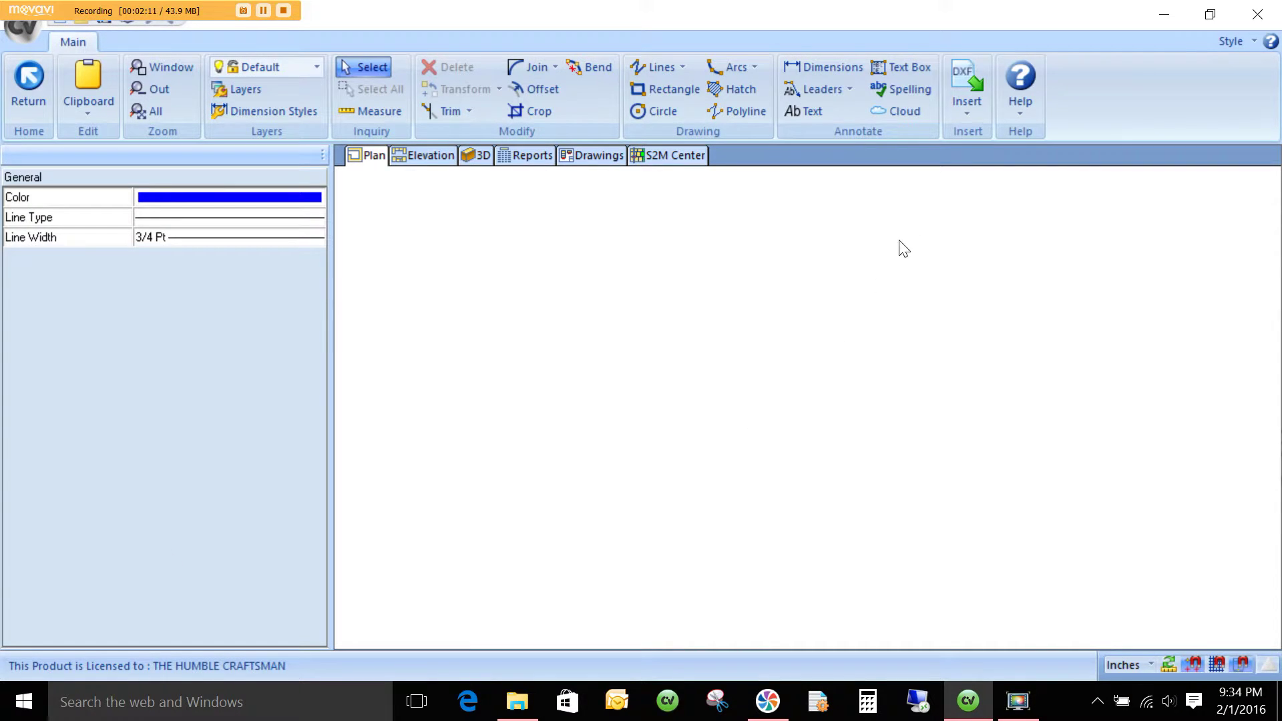
left_click(964, 115)
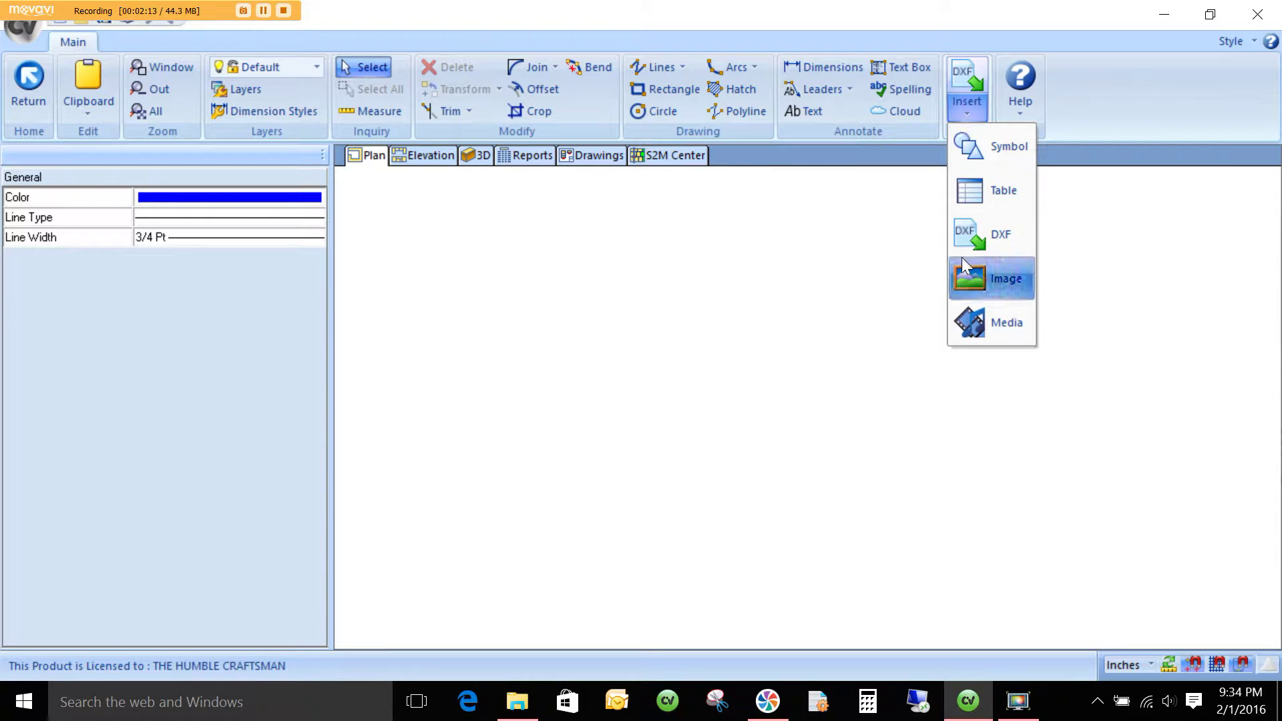
left_click(979, 234)
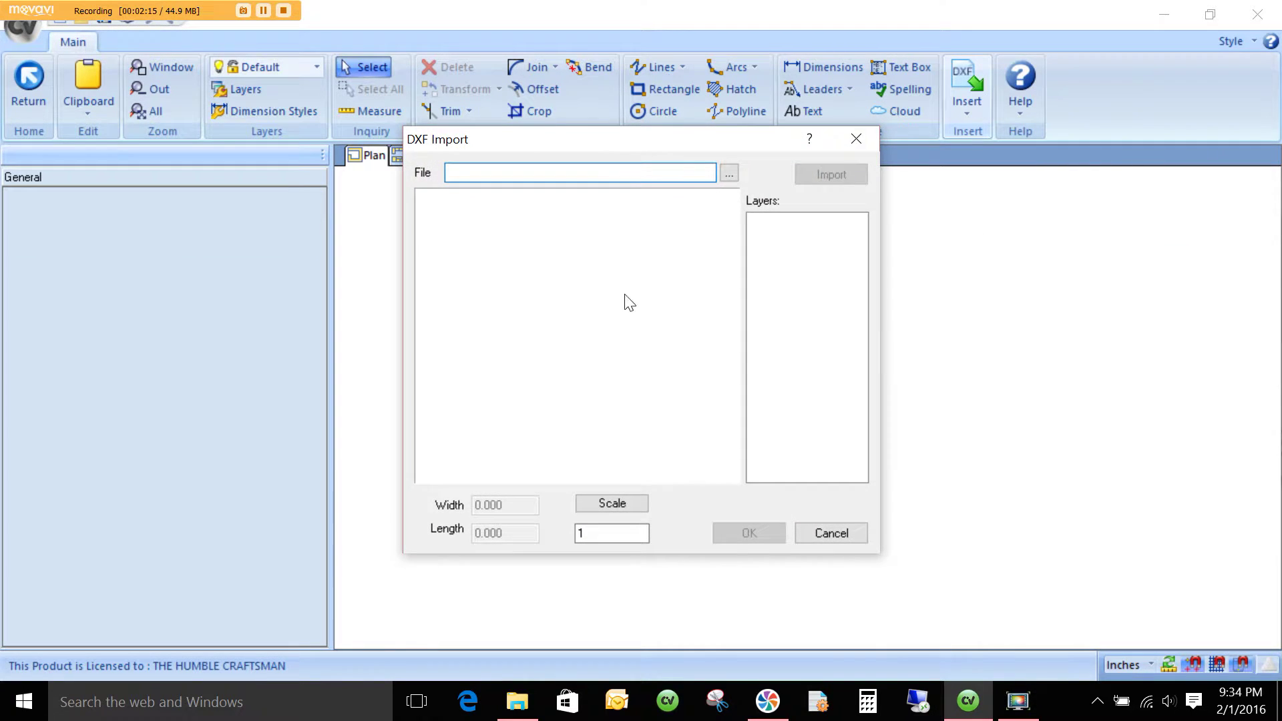
left_click(729, 175)
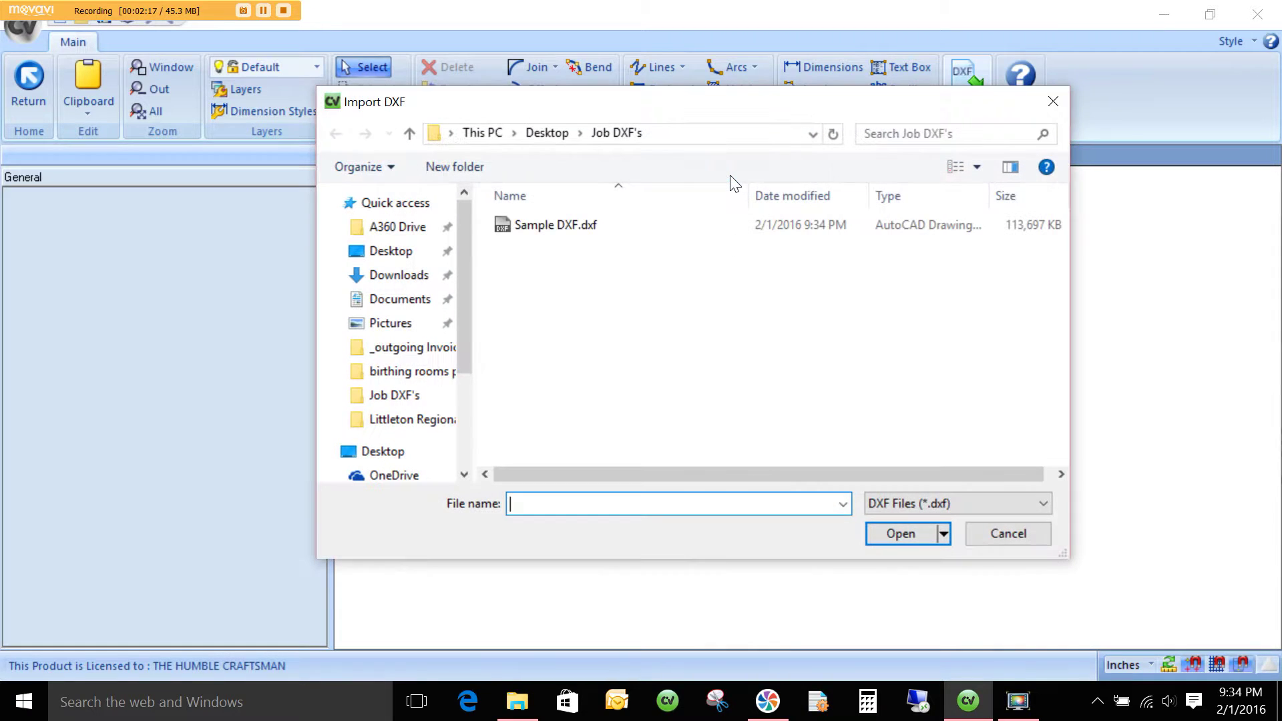
left_click(396, 252)
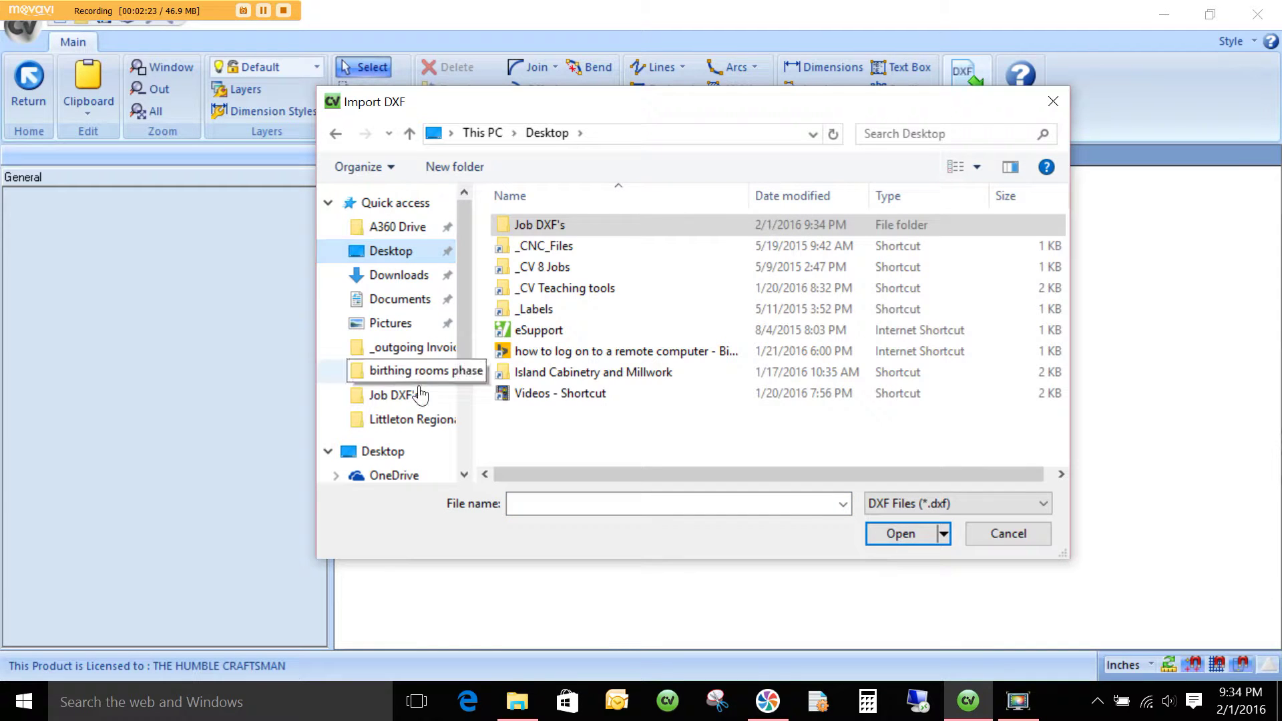
double_click(559, 223)
left_click(542, 229)
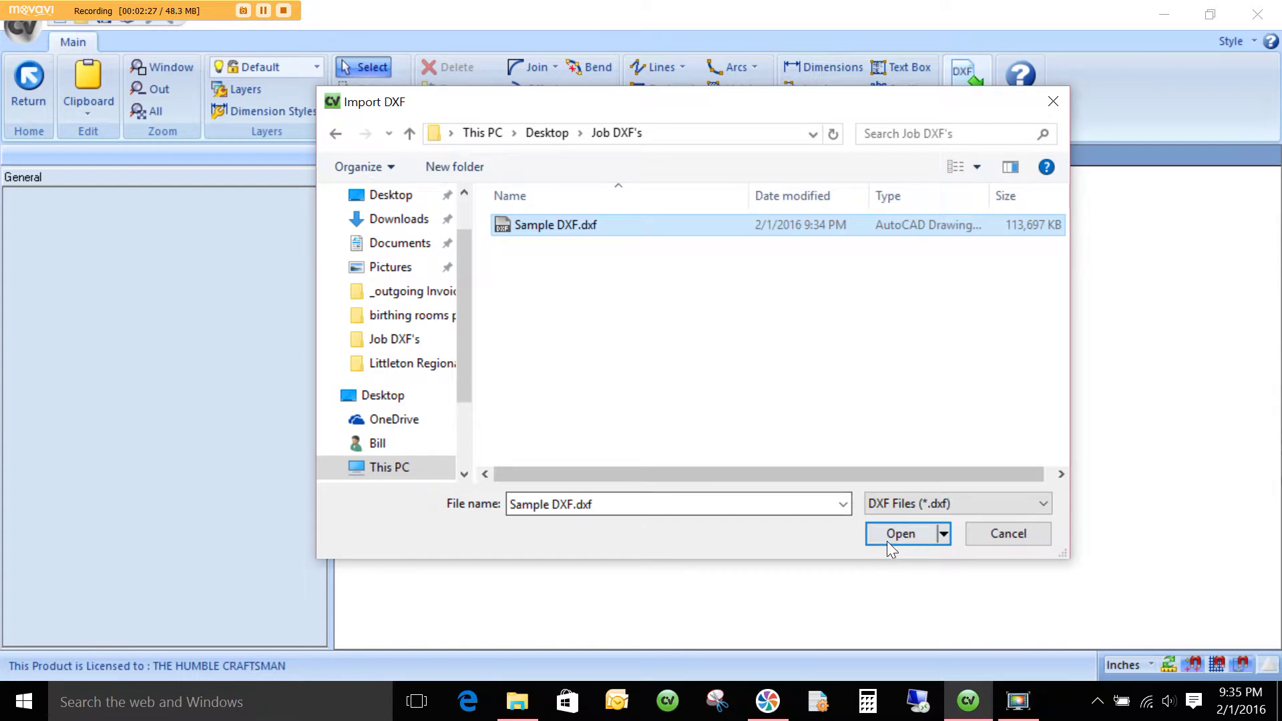
left_click(907, 533)
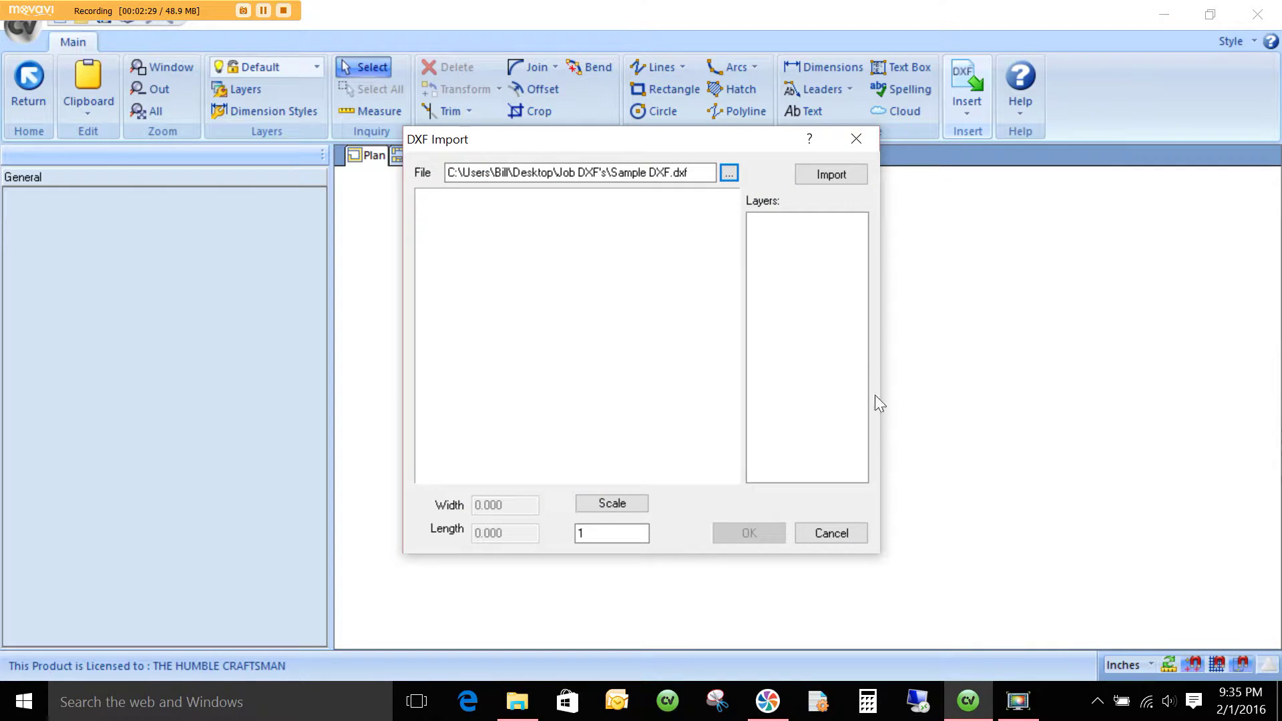
left_click(836, 176)
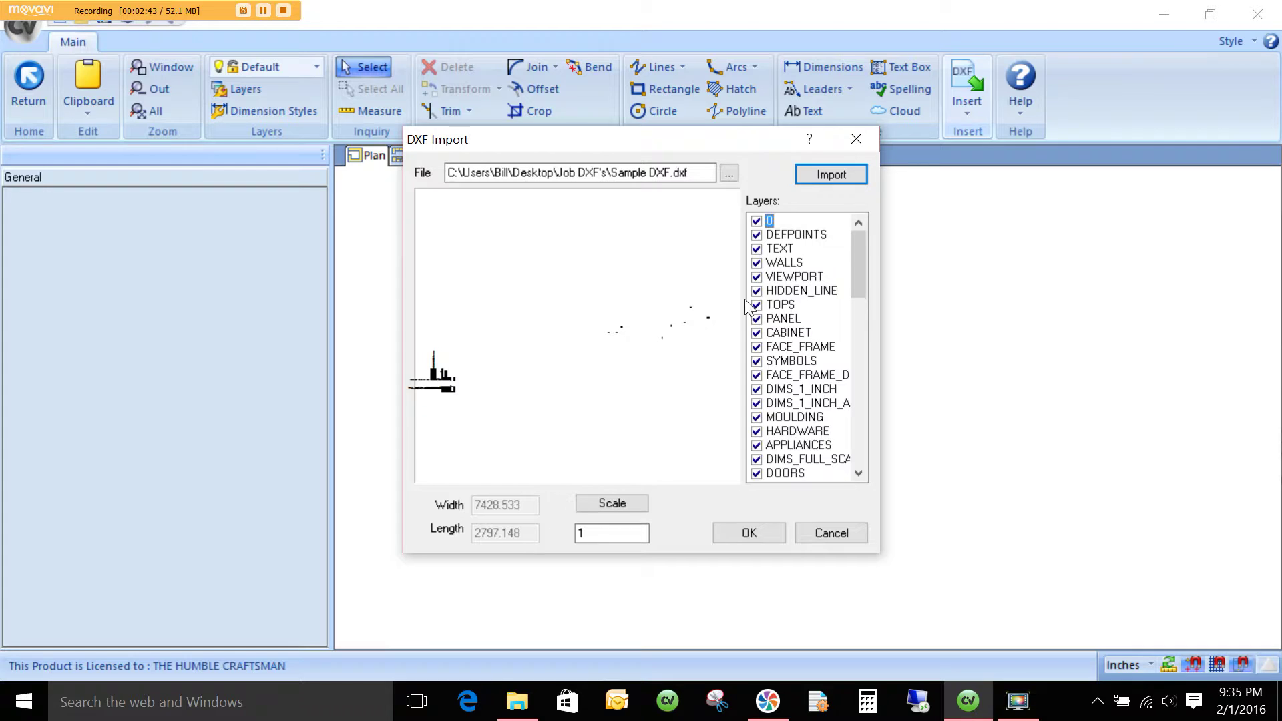
Exclude every layer except 0 from the DXF import, from DEFPOINTS down to the final layer in the list.
left_click(757, 234)
left_click(757, 248)
left_click(757, 263)
left_click(757, 277)
left_click(756, 290)
left_click(757, 305)
left_click(757, 318)
left_click(757, 347)
left_click(757, 332)
left_click(756, 360)
left_click(757, 374)
left_click(756, 388)
left_click(757, 403)
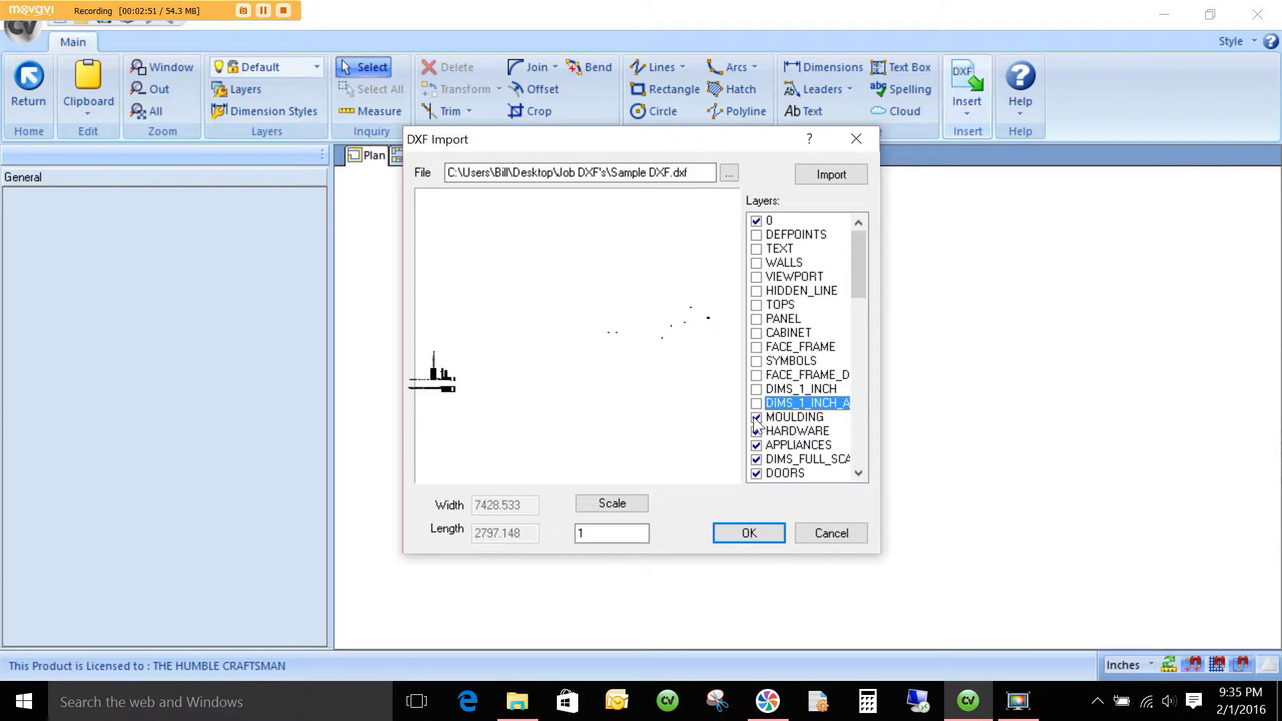
left_click(757, 417)
left_click(756, 431)
left_click(757, 445)
left_click(756, 458)
left_click(757, 473)
left_click_drag(858, 262, 857, 318)
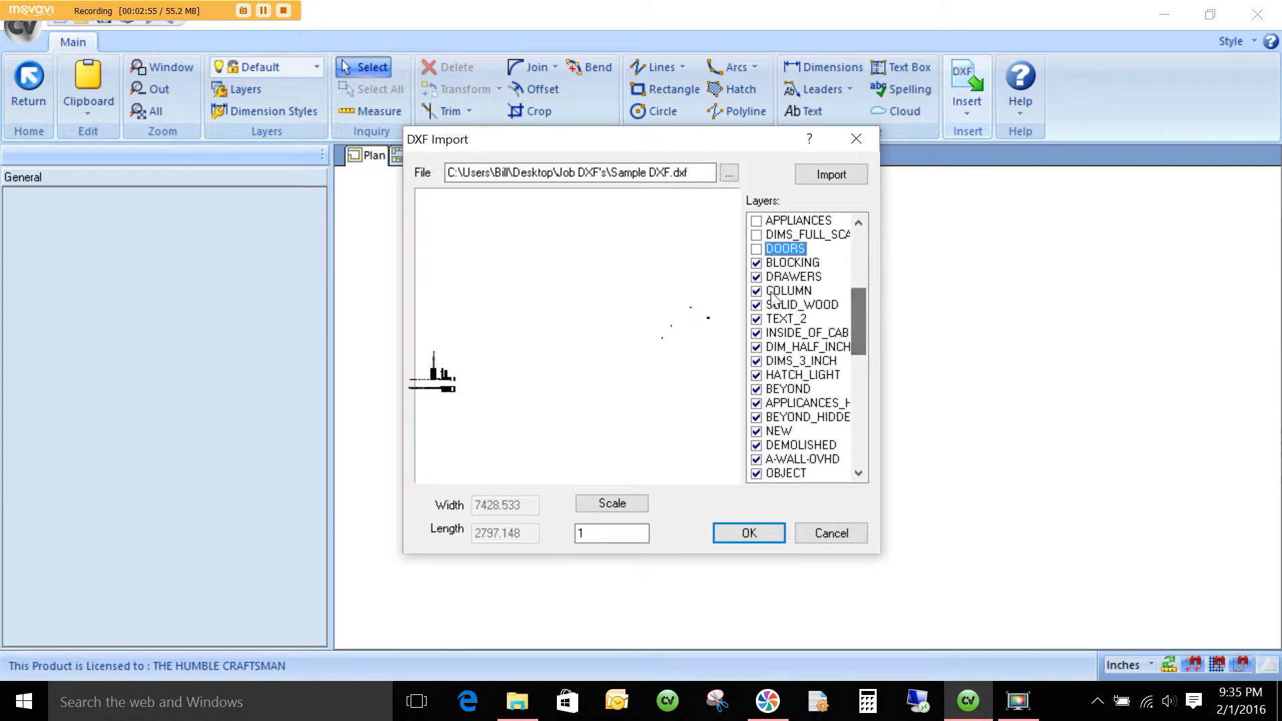
left_click(756, 262)
left_click(757, 276)
left_click(756, 290)
left_click(756, 304)
left_click(757, 318)
left_click(757, 333)
left_click(757, 347)
left_click(757, 361)
left_click(757, 374)
left_click(757, 389)
left_click(756, 403)
left_click(756, 416)
left_click(757, 430)
left_click(757, 444)
left_click(757, 459)
left_click(756, 473)
left_click_drag(857, 325, 855, 383)
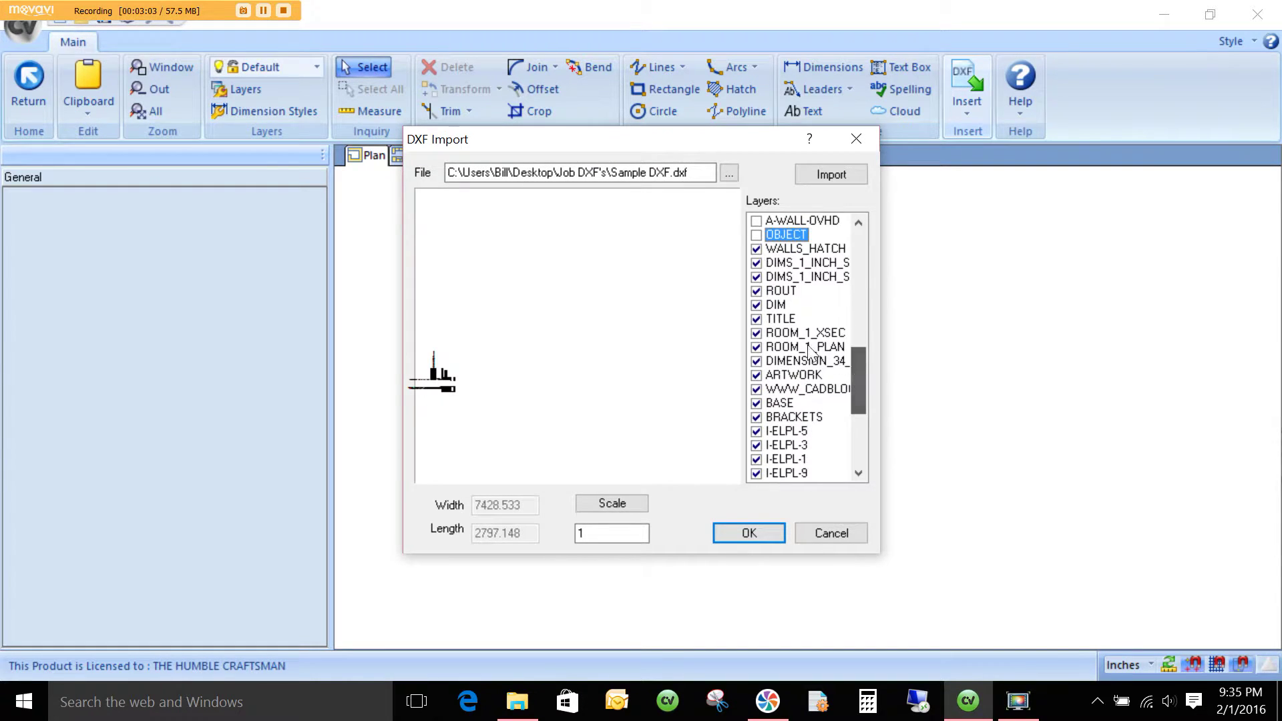
left_click(756, 249)
left_click(757, 262)
left_click(757, 277)
left_click(757, 290)
left_click(757, 304)
left_click(757, 318)
left_click(757, 332)
left_click(757, 347)
left_click(757, 361)
left_click(757, 375)
left_click(757, 388)
left_click(757, 417)
left_click(756, 431)
left_click(756, 403)
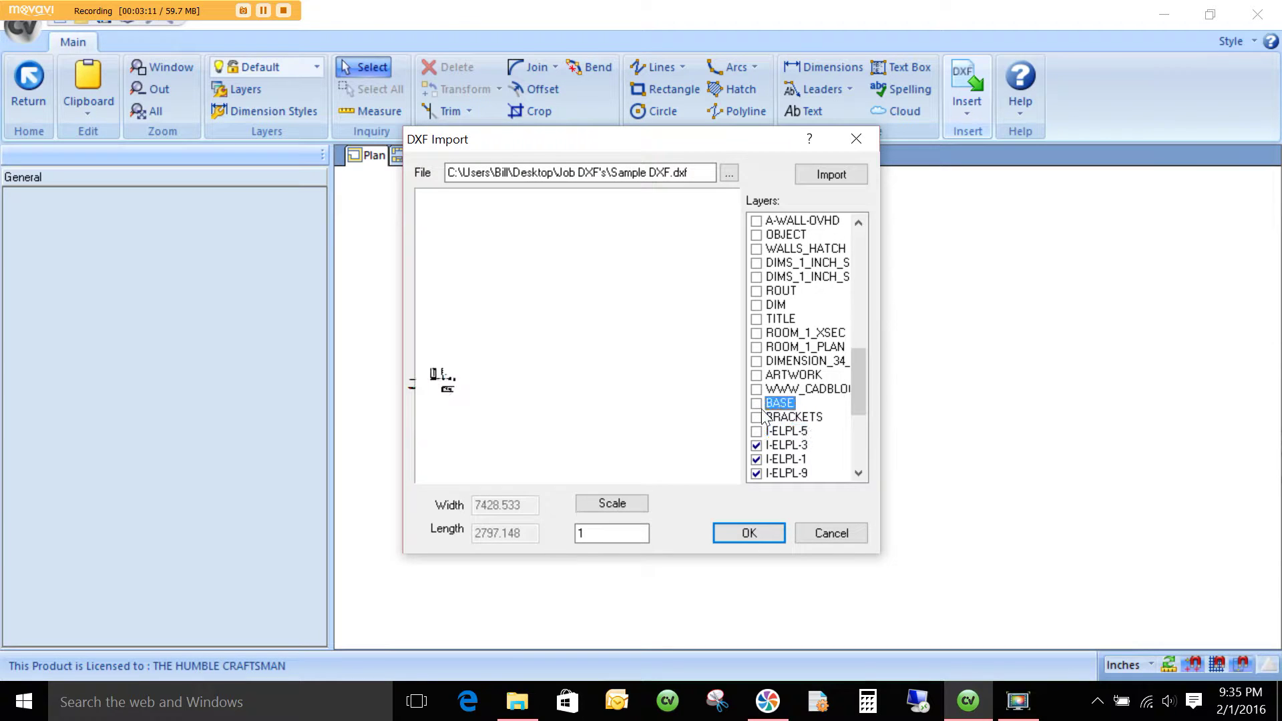
left_click(757, 444)
left_click(757, 459)
left_click(757, 473)
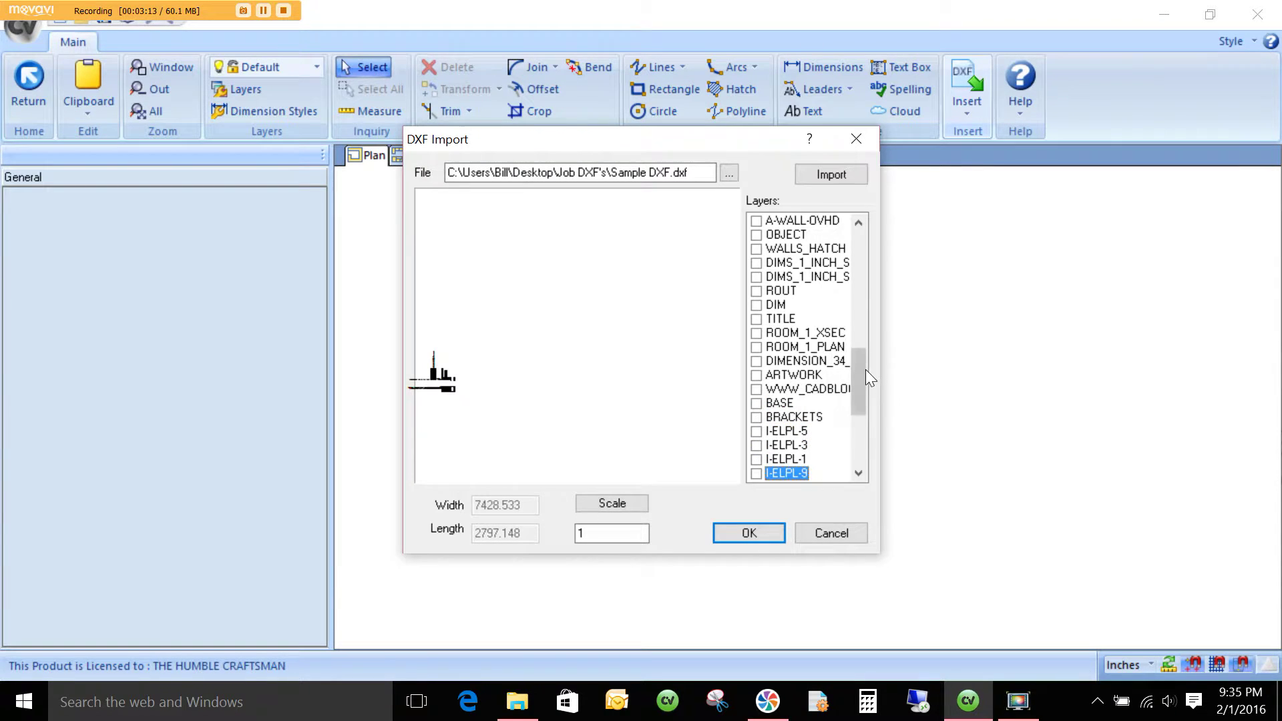
left_click_drag(865, 370, 861, 442)
left_click(756, 291)
left_click(757, 305)
left_click(757, 319)
left_click(757, 332)
left_click(756, 347)
left_click(757, 360)
left_click(756, 375)
left_click(757, 389)
left_click(757, 402)
left_click(756, 416)
left_click(756, 431)
left_click(756, 445)
left_click(756, 459)
left_click(757, 473)
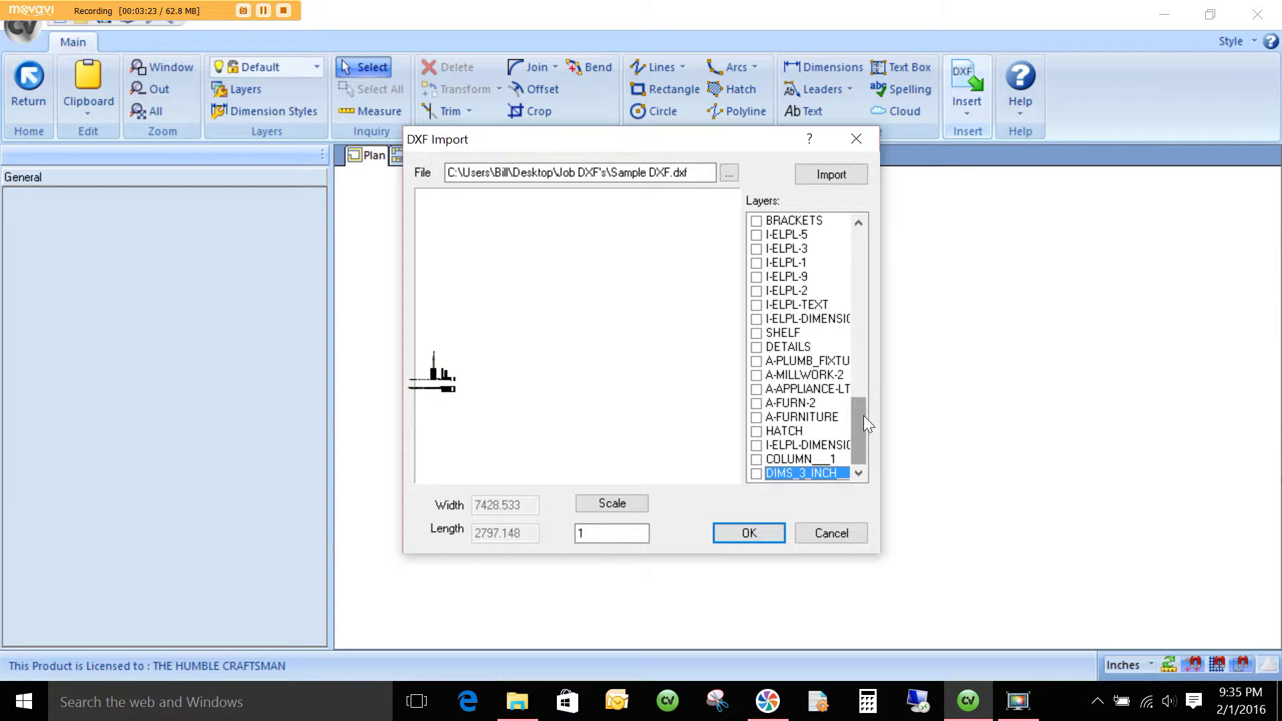
left_click_drag(864, 415, 880, 231)
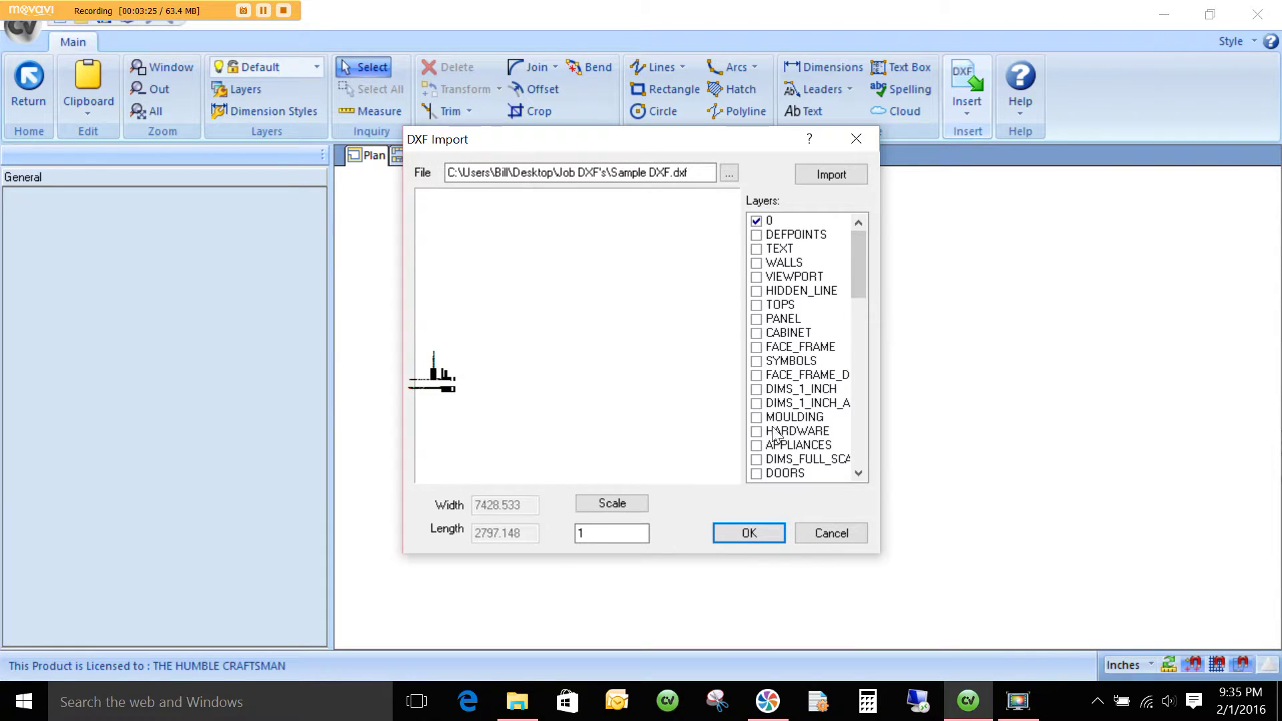
Accept the DXF import at scale 1 and place the drawing in the empty plan view.
left_click(750, 533)
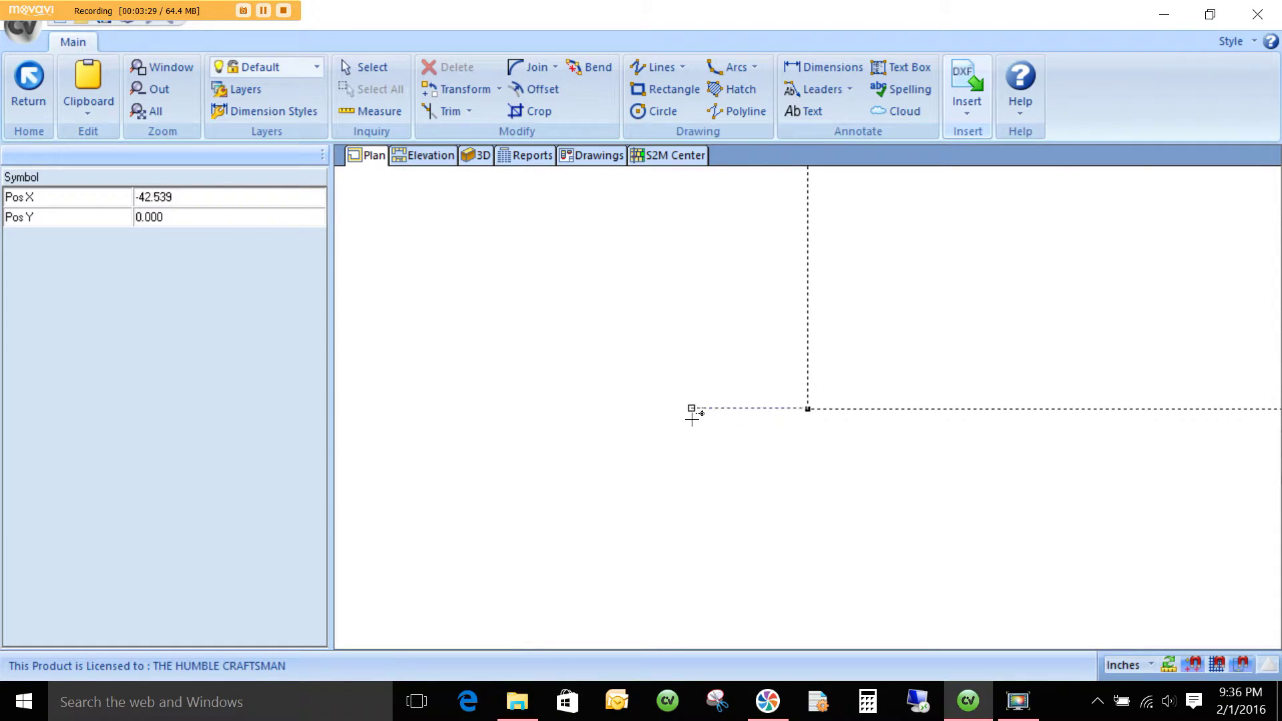
scroll(735, 401, "down", 5)
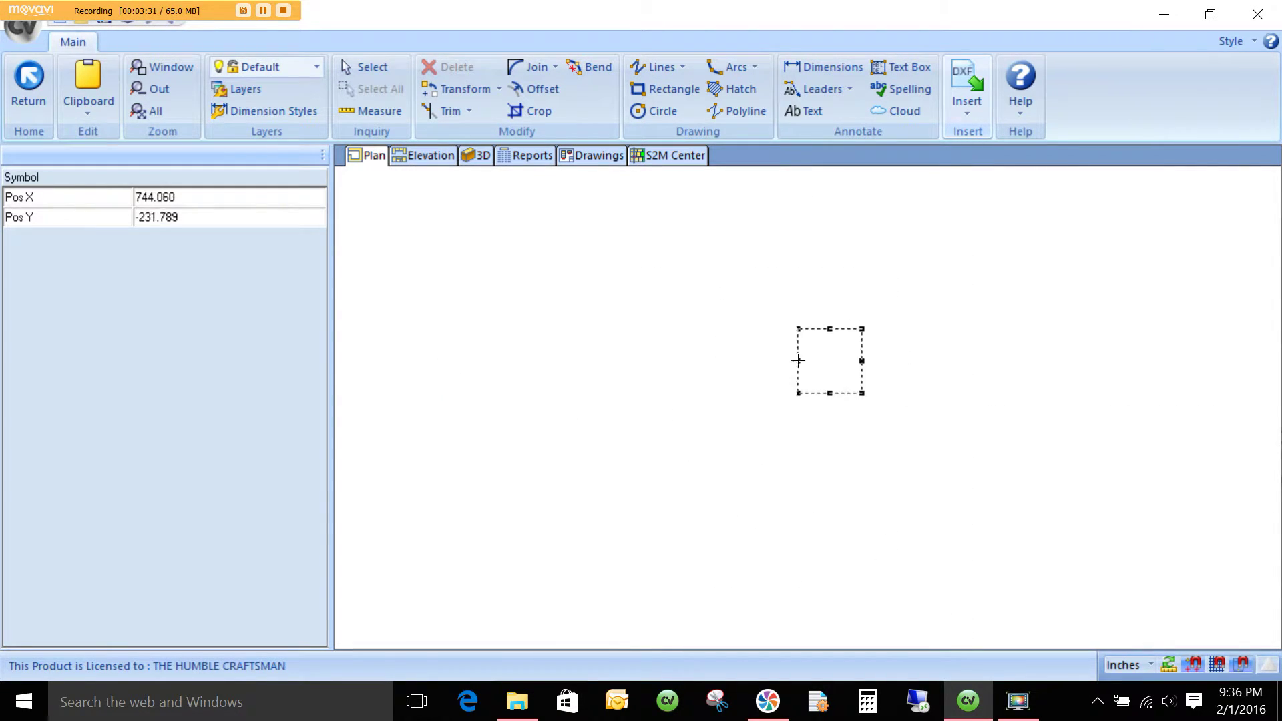
left_click(761, 378)
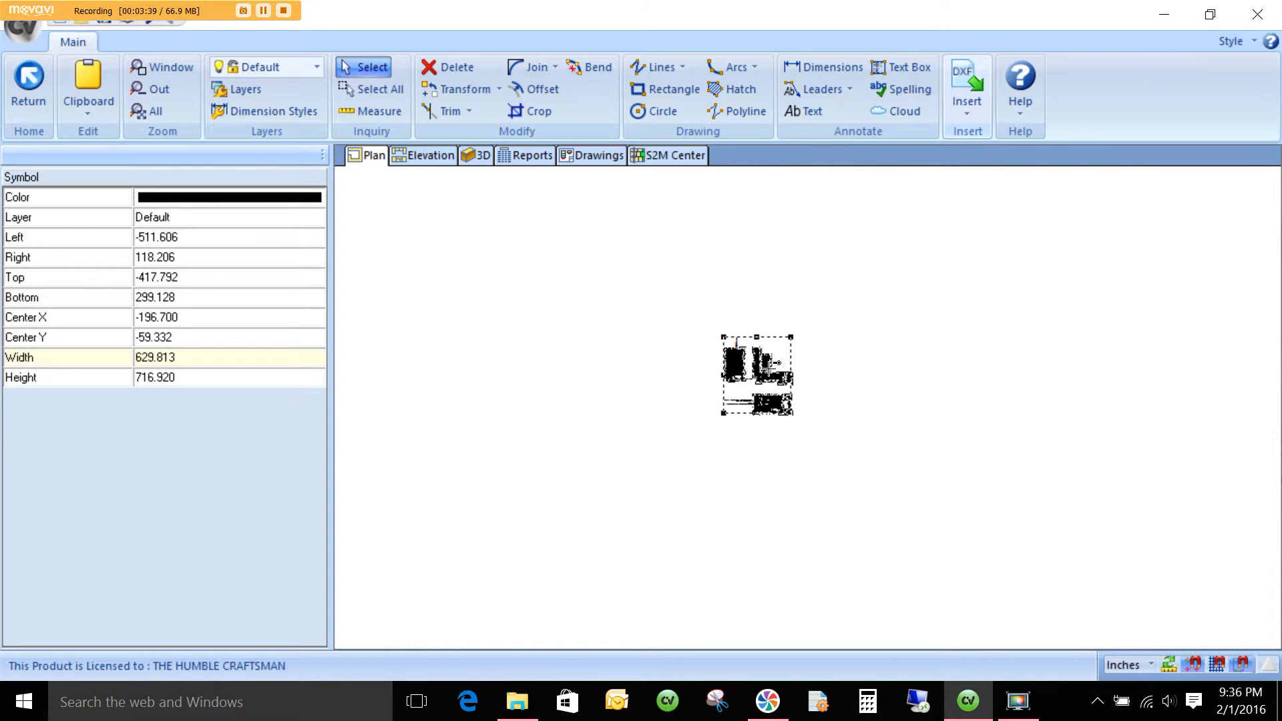
Ungroup the imported drawing symbol and clear the selection.
right_click(673, 373)
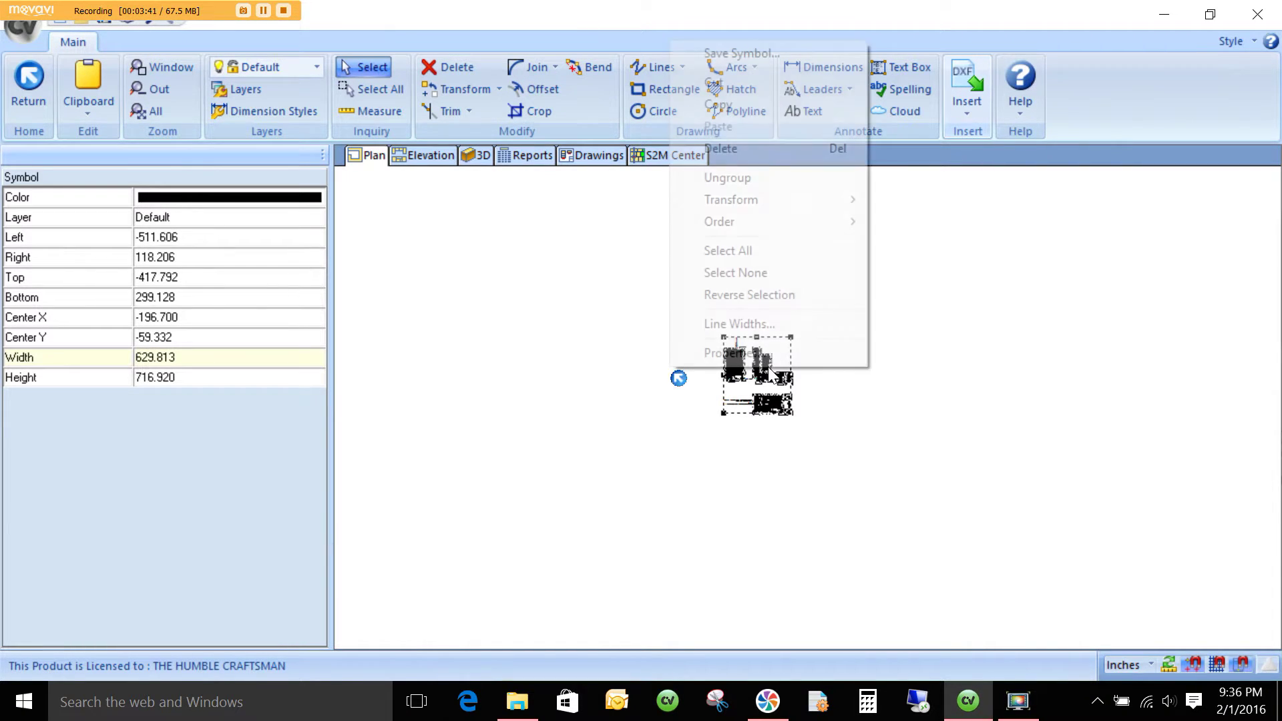
left_click(740, 179)
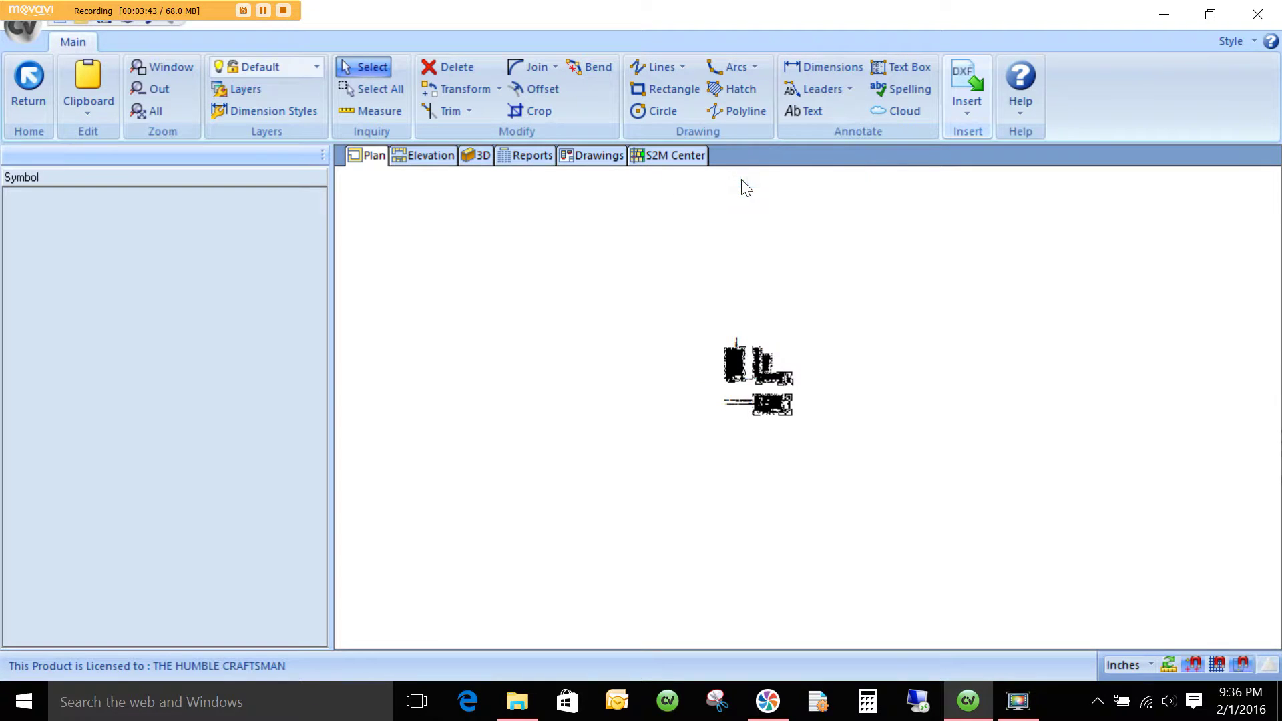
left_click(873, 444)
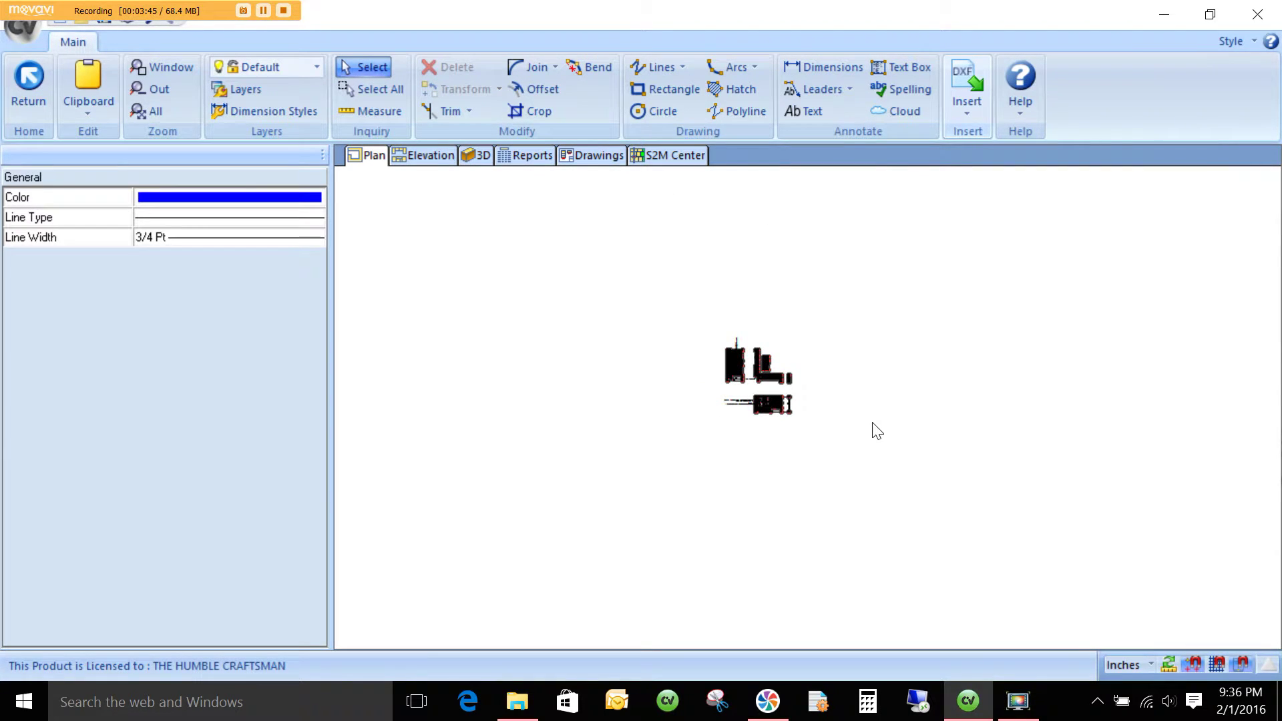
Examine the ungrouped plan and elevations up close around the island.
scroll(768, 378, "up", 3)
scroll(788, 367, "up", 4)
scroll(771, 384, "up", 3)
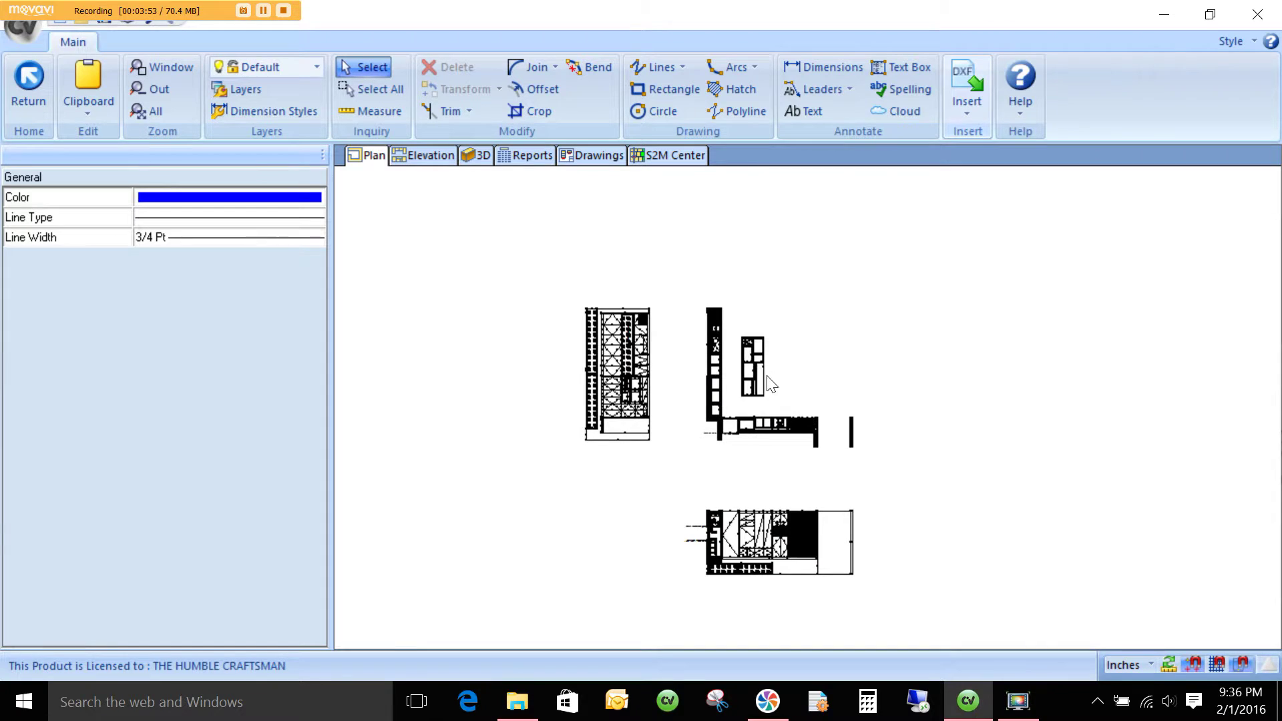
scroll(748, 378, "up", 2)
scroll(751, 378, "up", 2)
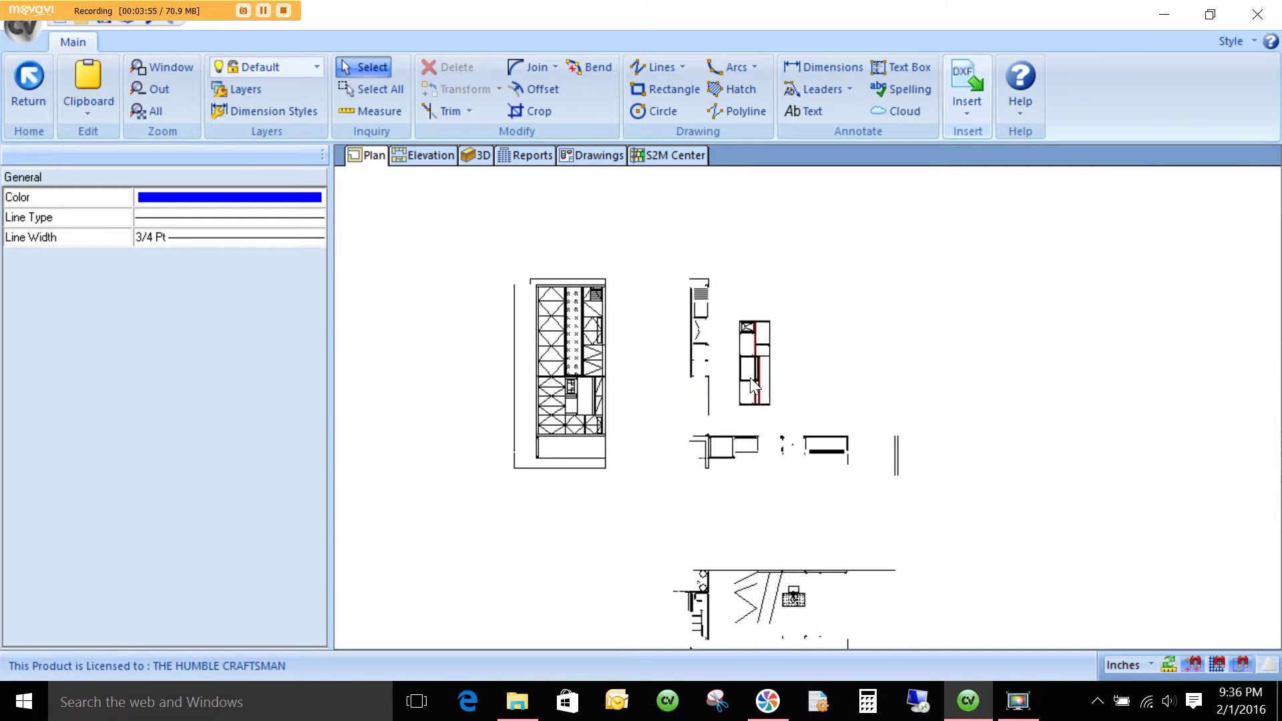
Compare the imported drawing's orientation with the source drawing in AutoCAD, and switch back to Cabinet Vision.
scroll(791, 628, "up", 1)
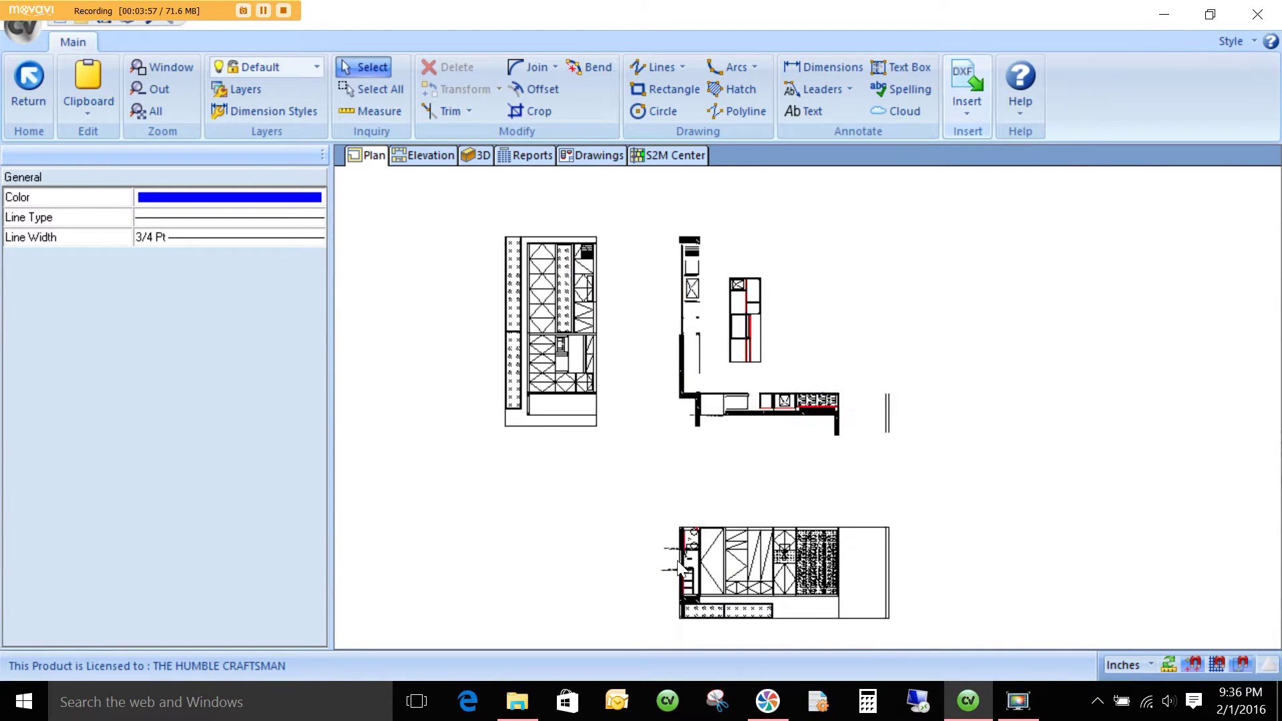
scroll(785, 634, "up", 1)
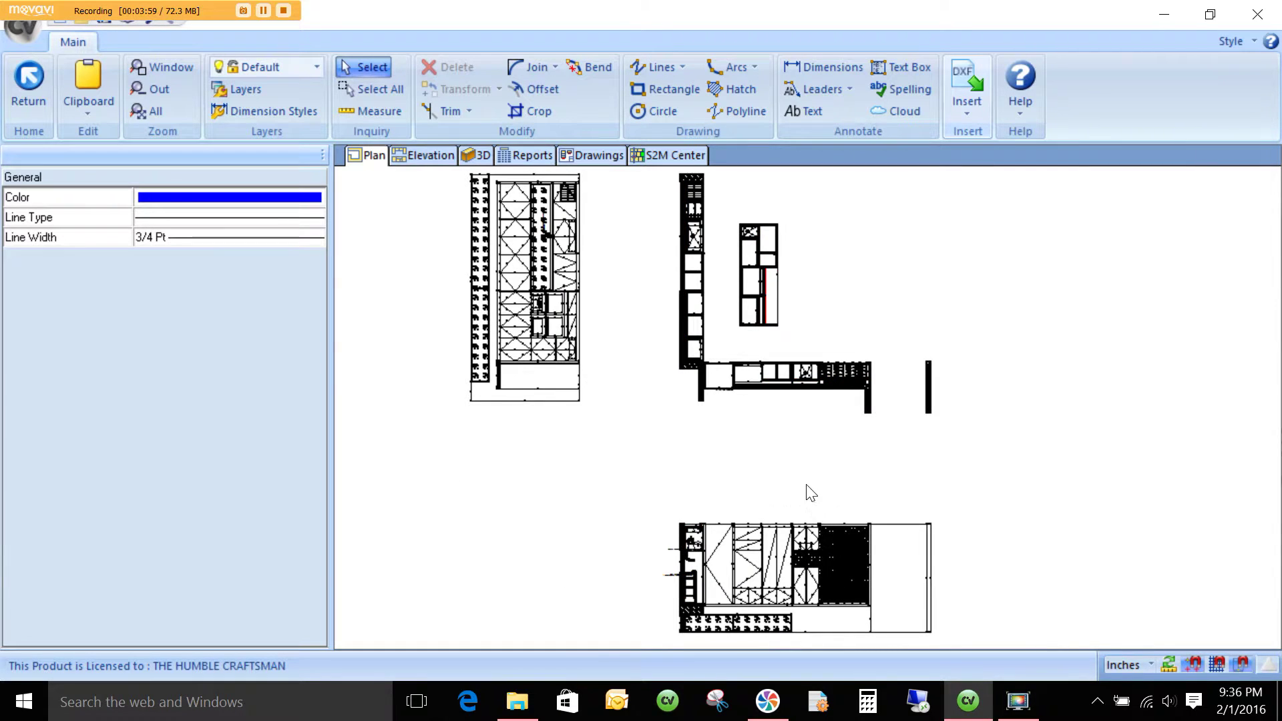
scroll(715, 458, "down", 1)
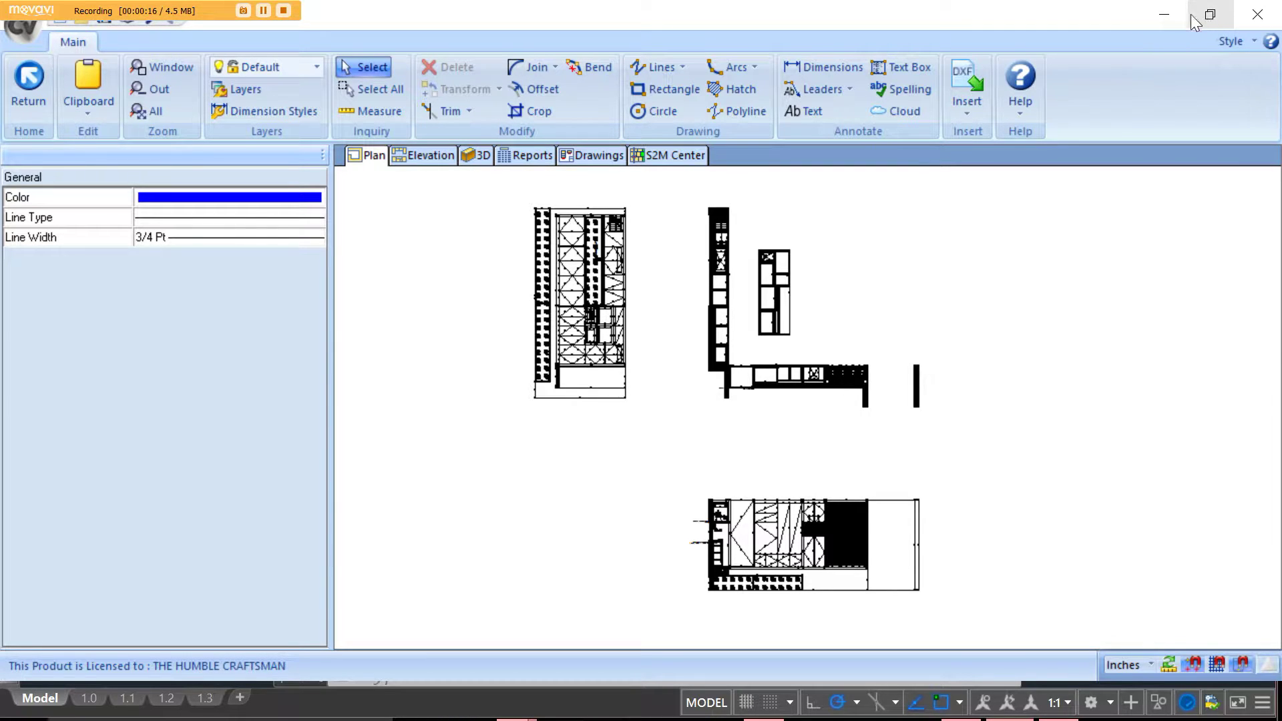
left_click(1178, 15)
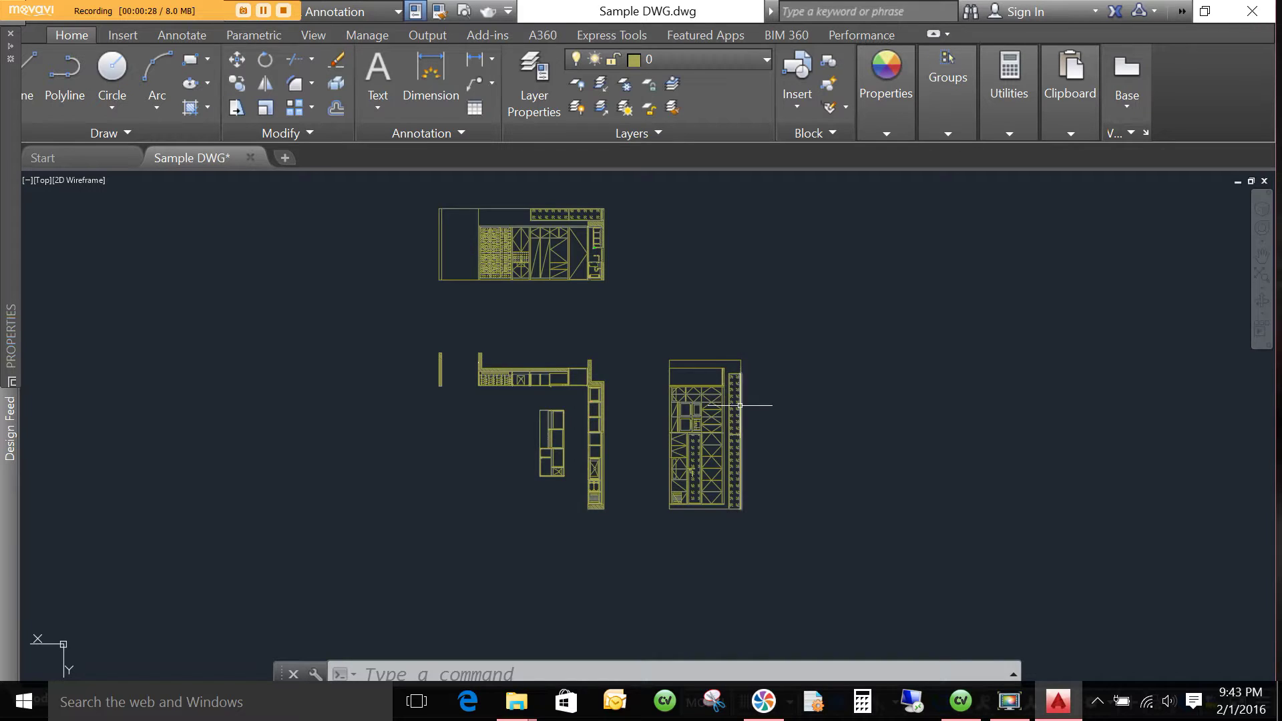
scroll(698, 414, "up", 4)
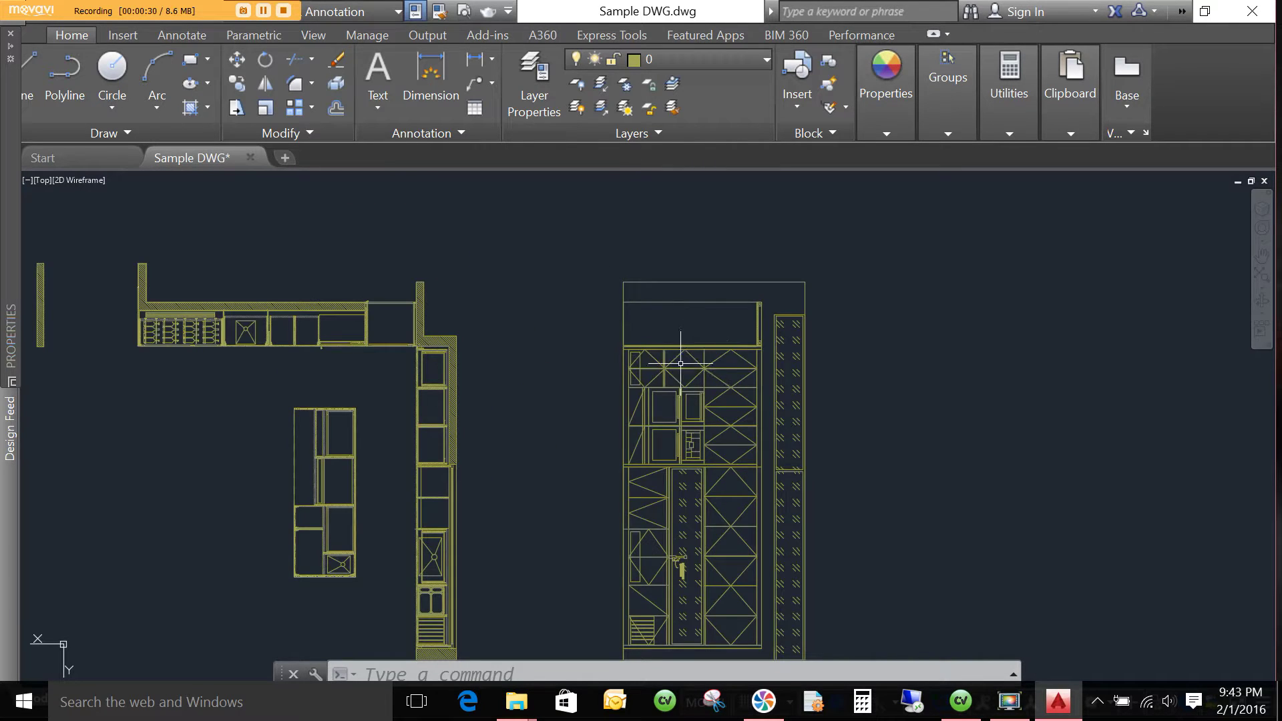
scroll(681, 364, "down", 2)
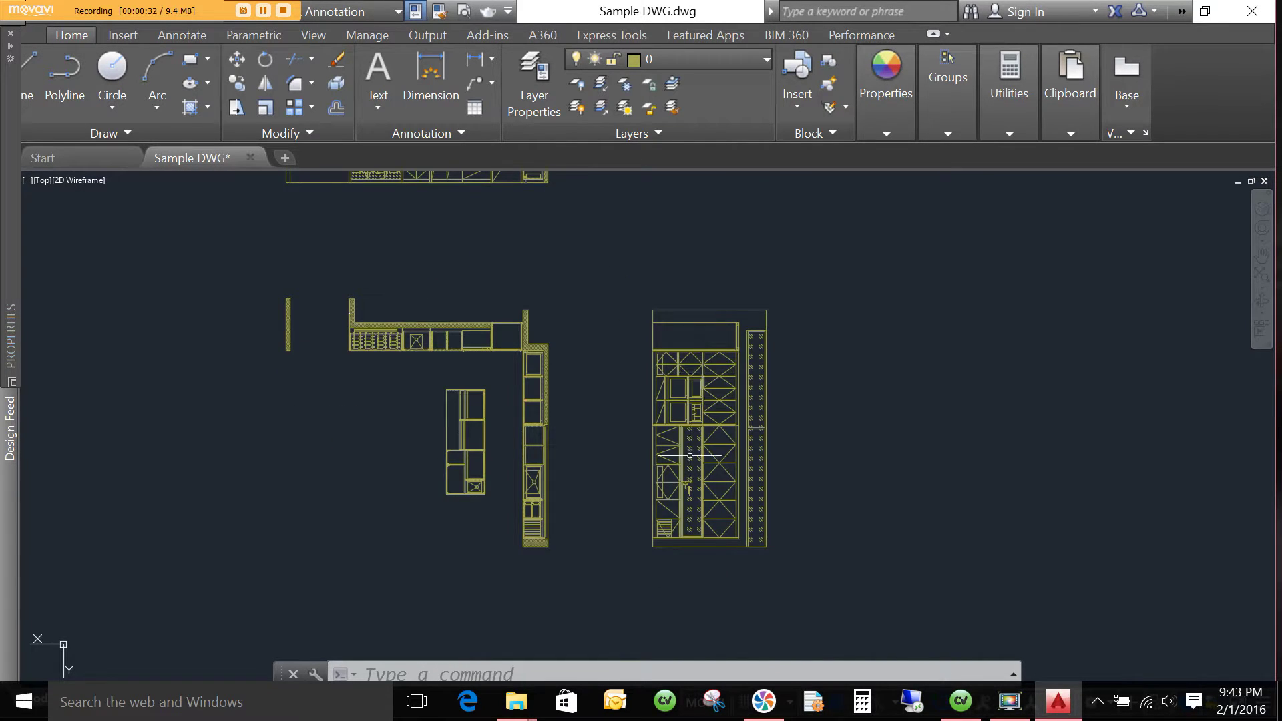
scroll(691, 457, "up", 4)
scroll(697, 461, "down", 4)
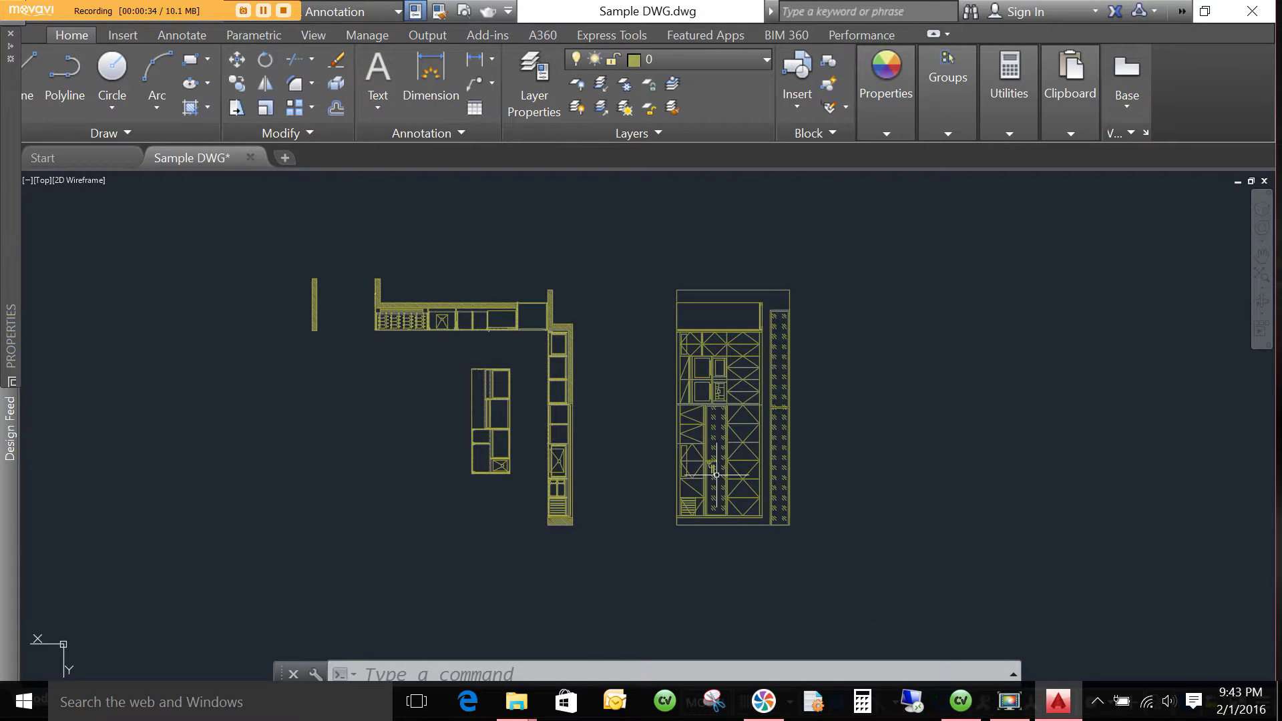
left_click(961, 700)
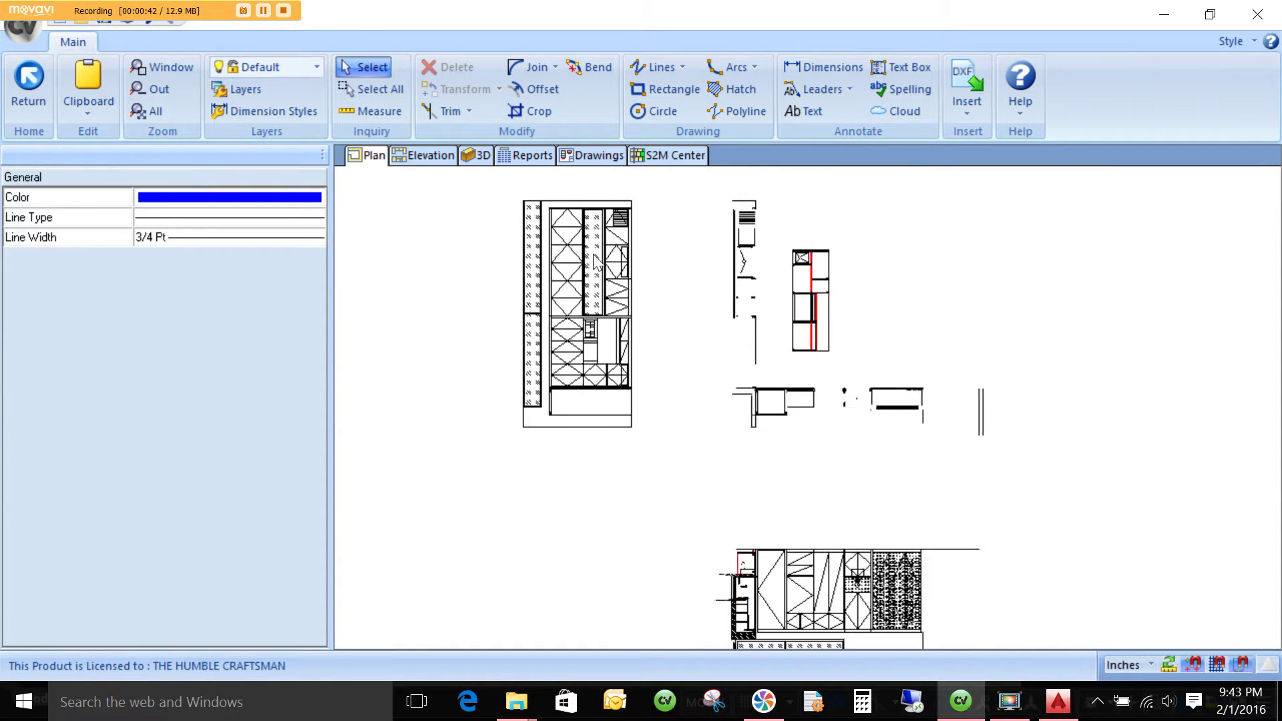
In CAD mode, select the entire imported drawing, rotate it 180 degrees to the right, and return to the room plan.
scroll(597, 268, "up", 1)
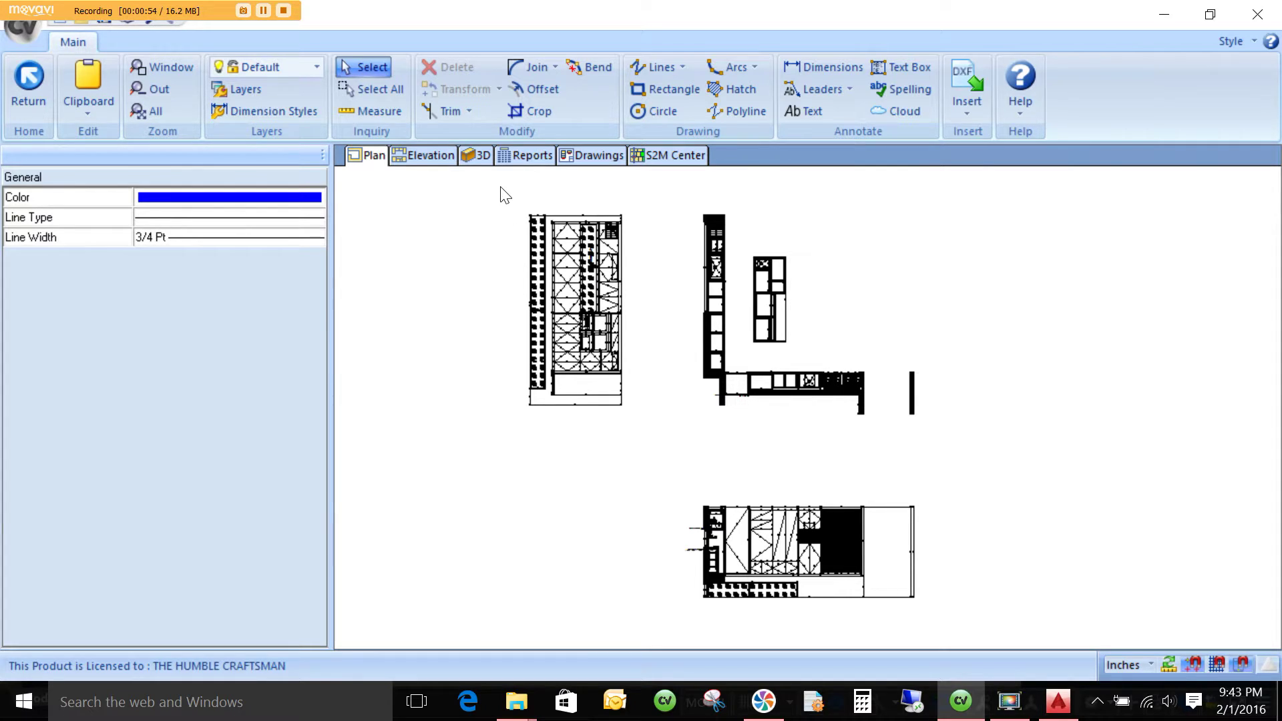
left_click(32, 87)
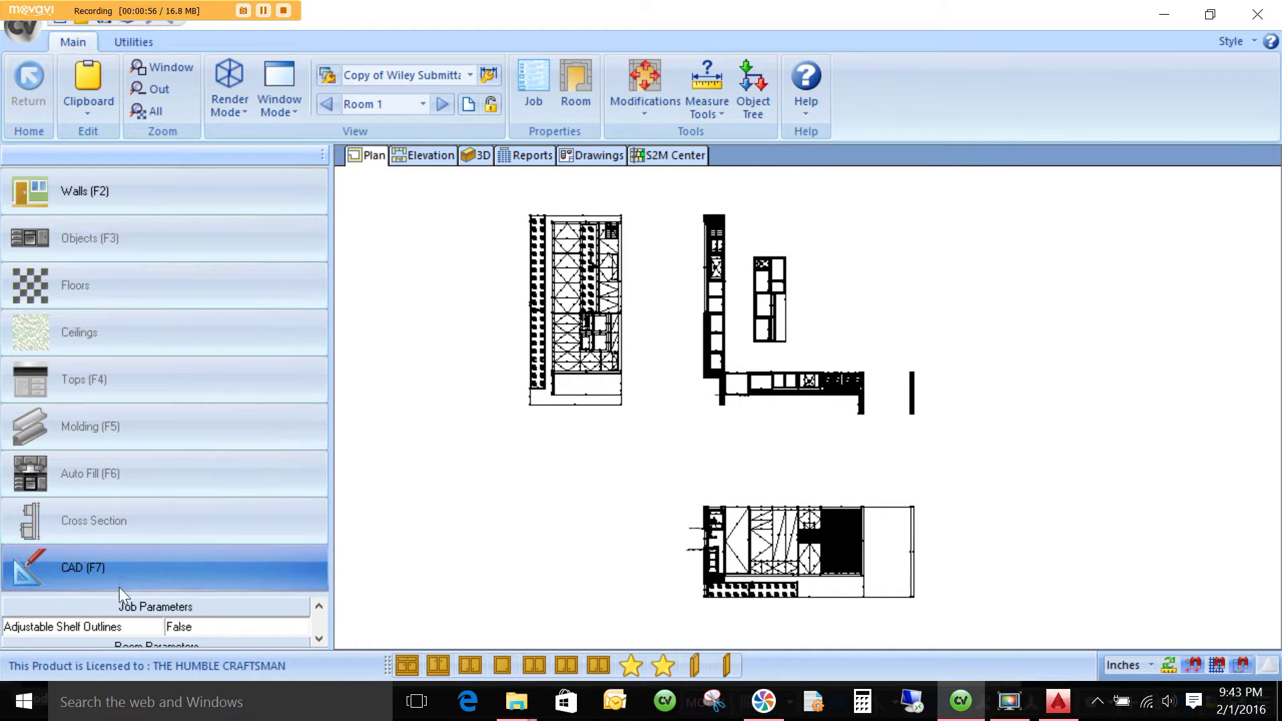
left_click(119, 567)
mouse_move(481, 185)
left_mouse_down()
mouse_move(695, 449)
mouse_move(993, 637)
mouse_move(1052, 639)
left_mouse_up()
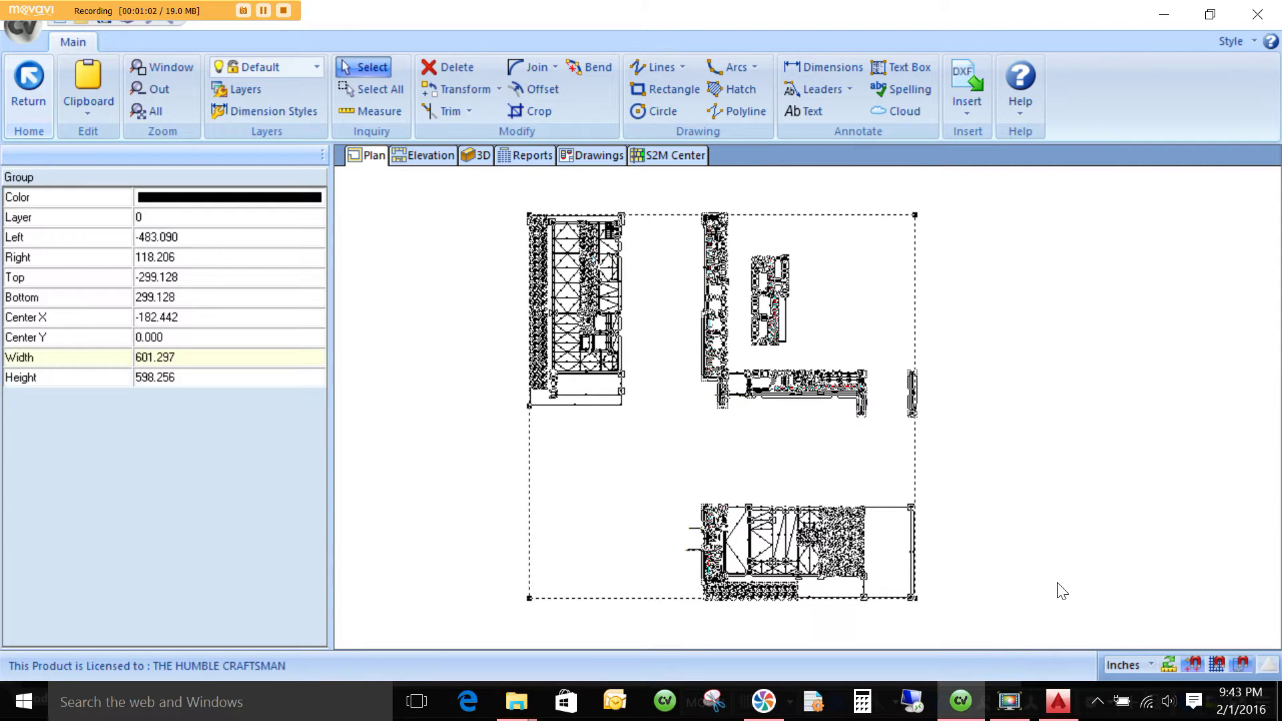
left_click(429, 90)
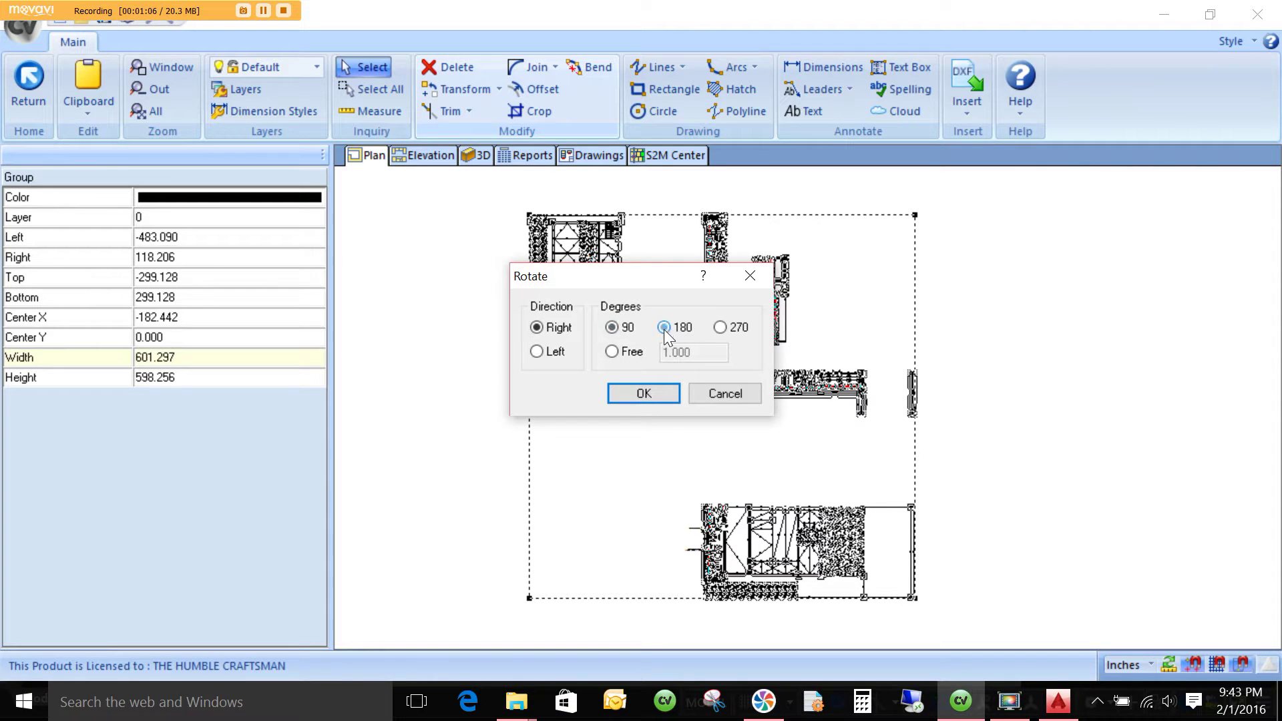
left_click(644, 394)
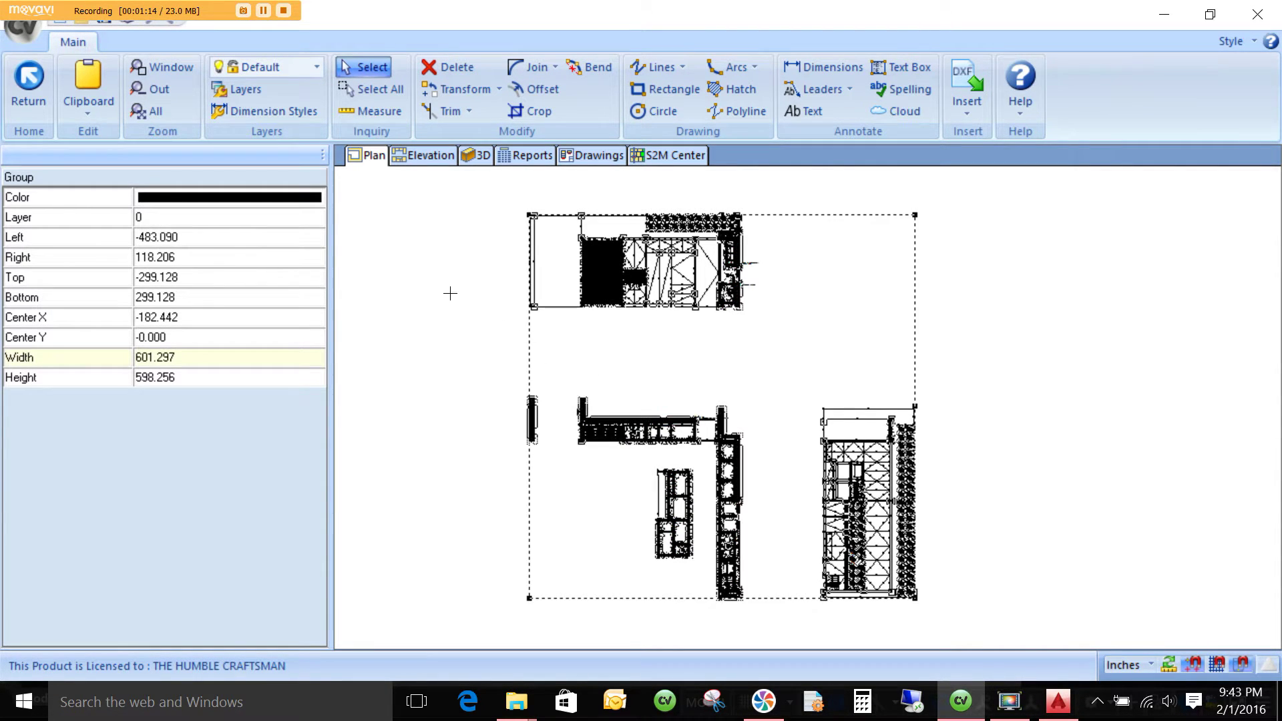
left_click(26, 78)
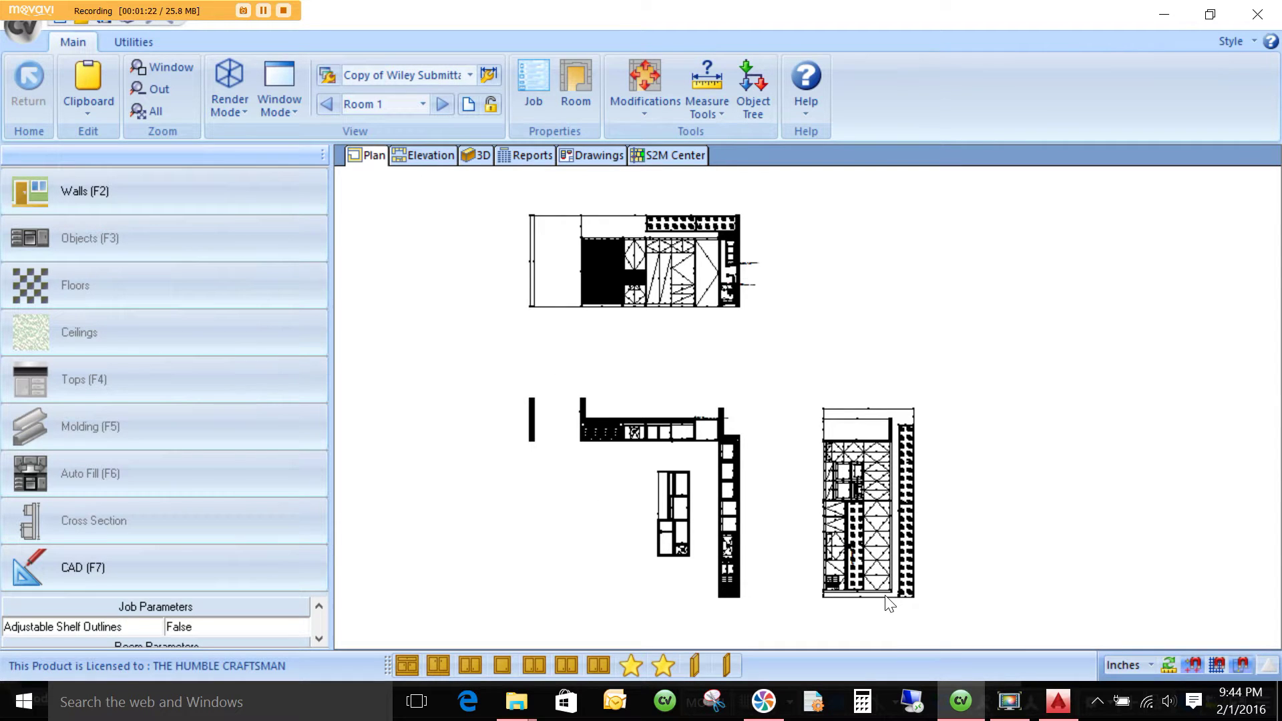
Measure the height of the uppermost cabinet row along the outer edge of the tall cabinet elevation beside the plan.
scroll(892, 477, "up", 1)
scroll(888, 484, "up", 4)
scroll(831, 471, "up", 4)
scroll(708, 427, "up", 3)
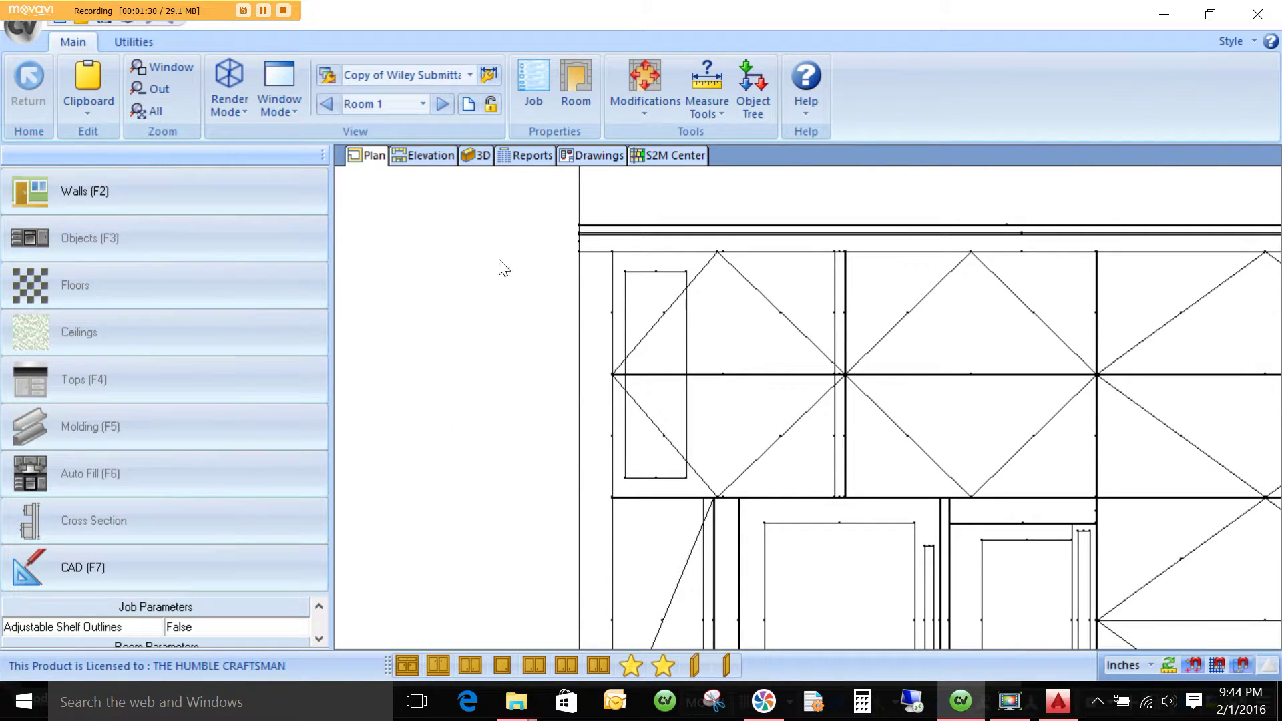
left_click(704, 85)
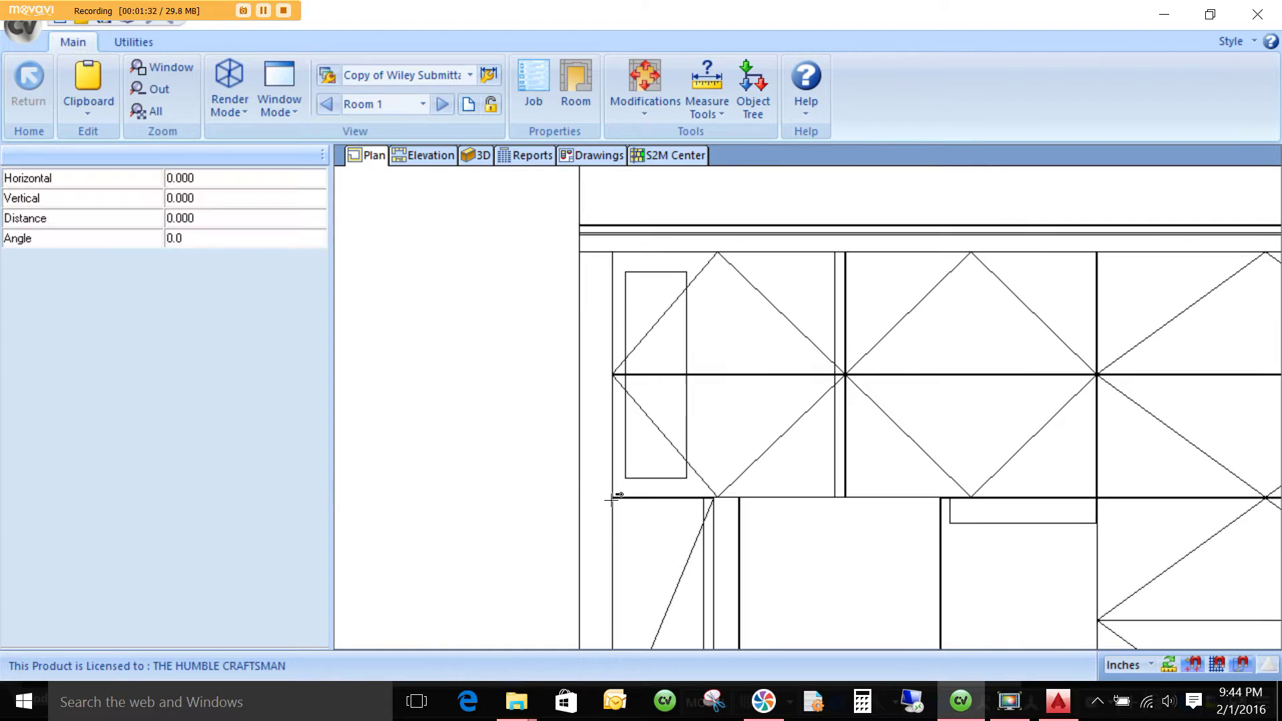
left_click(613, 253)
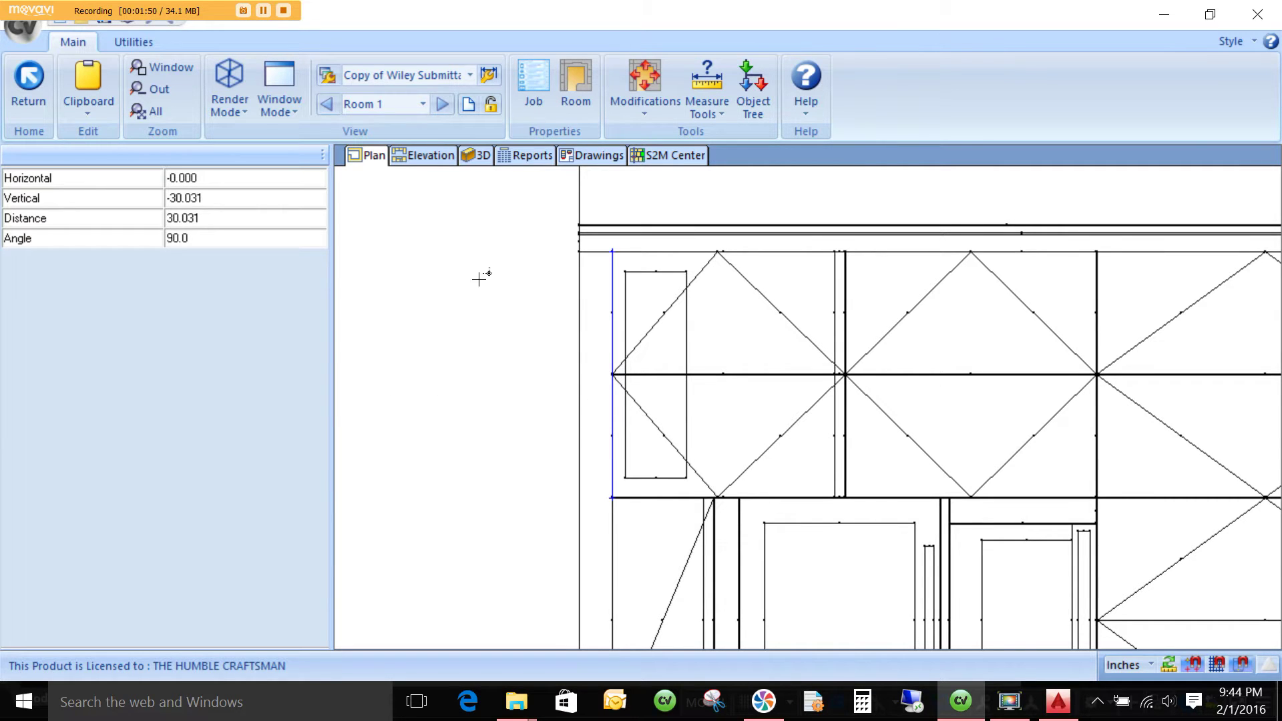
Examine the tall cabinet elevation up close, end the measurement, and review the rotated plan and both elevations as a whole.
scroll(479, 279, "down", 4)
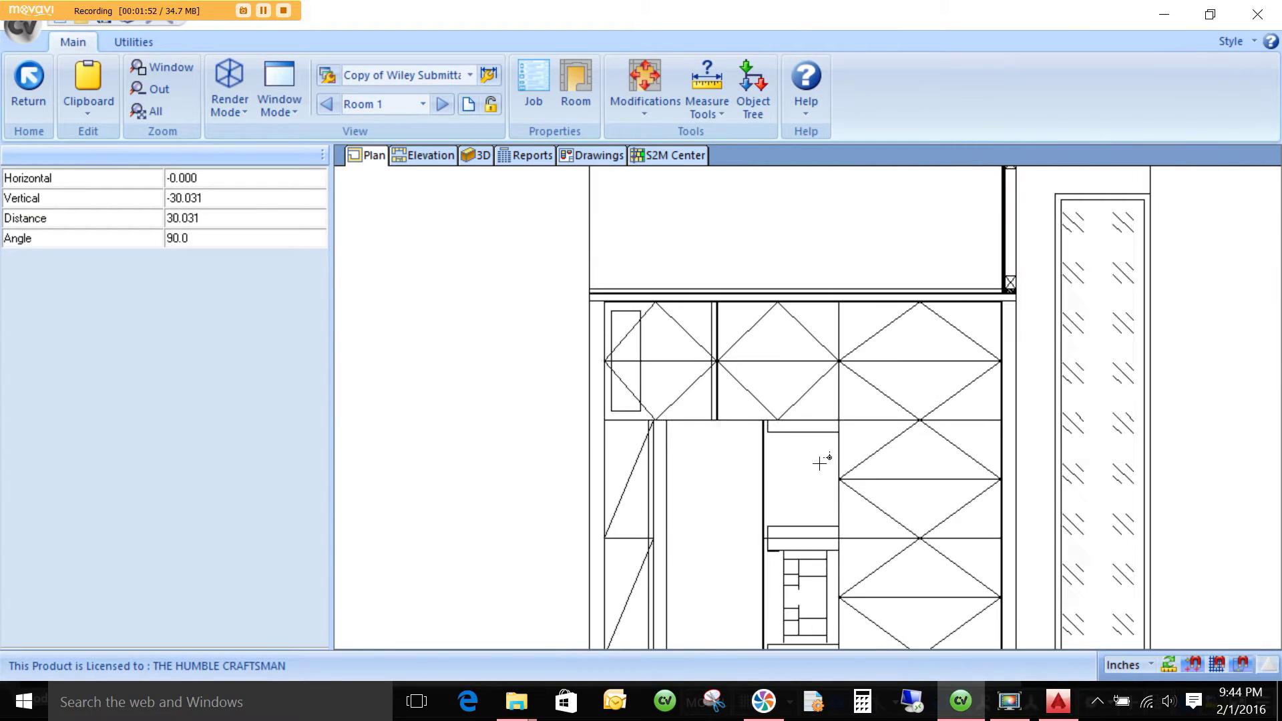
scroll(821, 462, "down", 2)
scroll(1075, 334, "up", 4)
scroll(1069, 259, "down", 2)
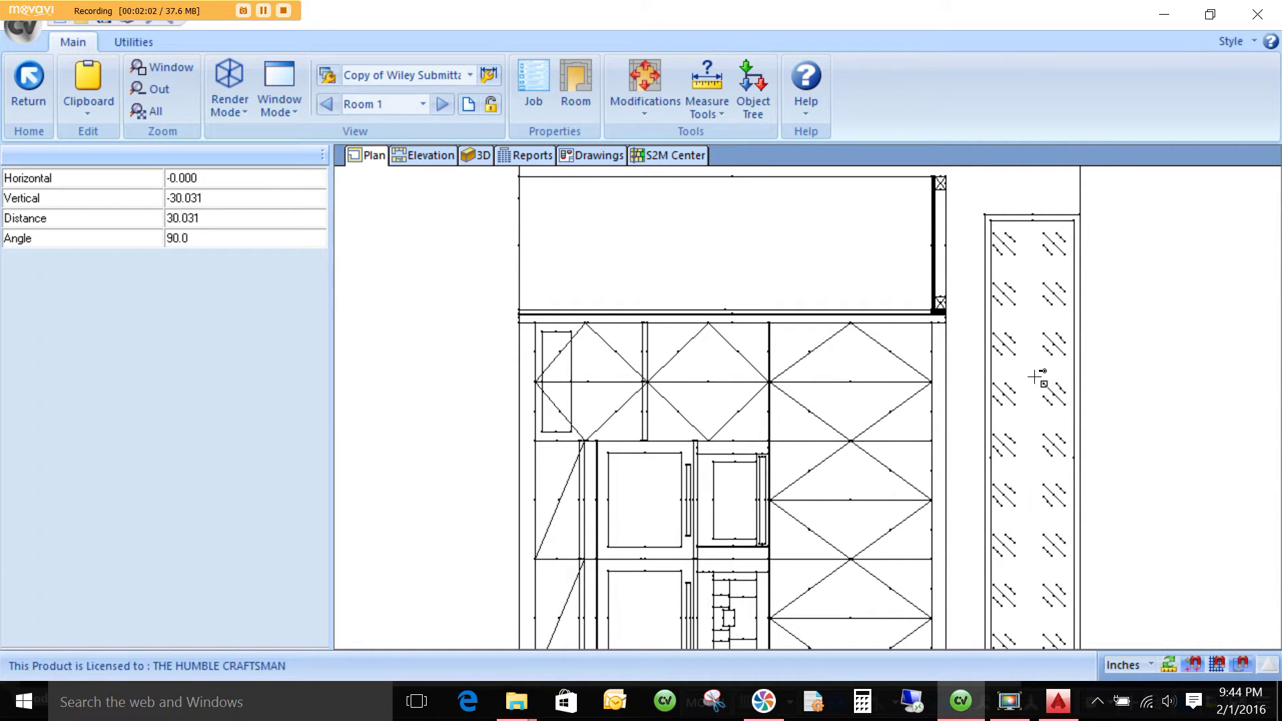
scroll(1036, 376, "down", 3)
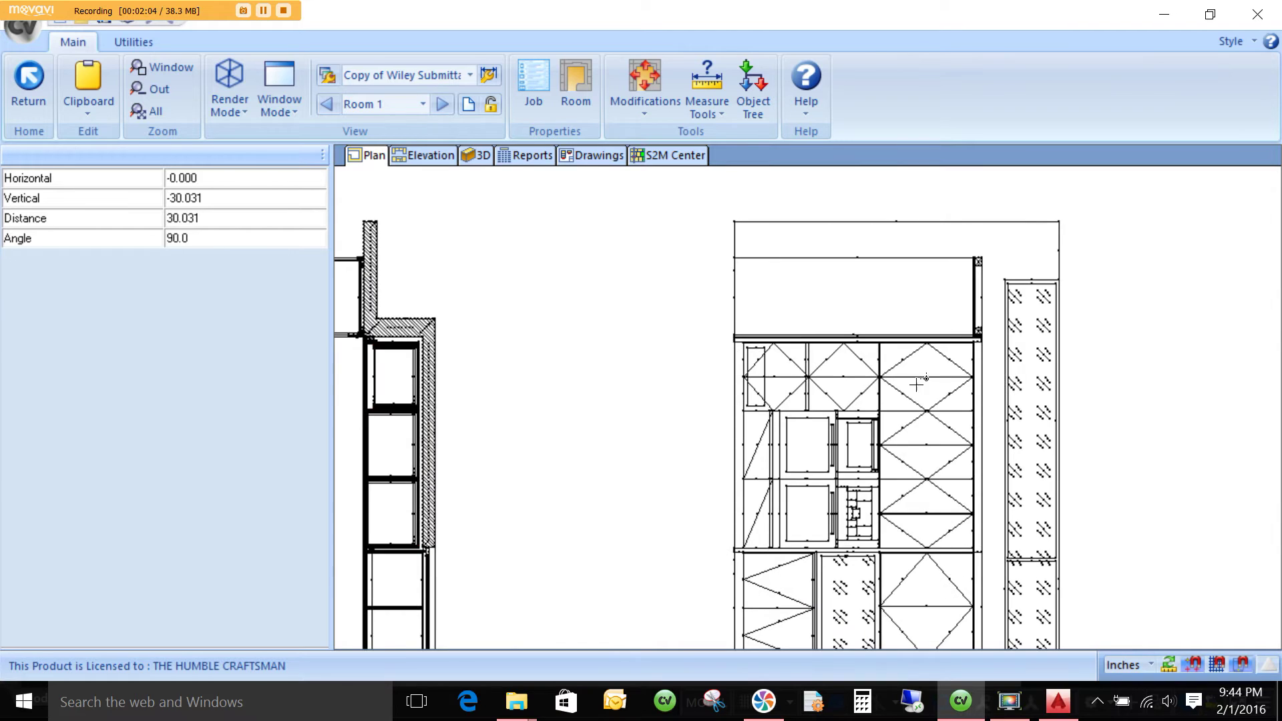
scroll(935, 386, "up", 5)
scroll(915, 342, "down", 2)
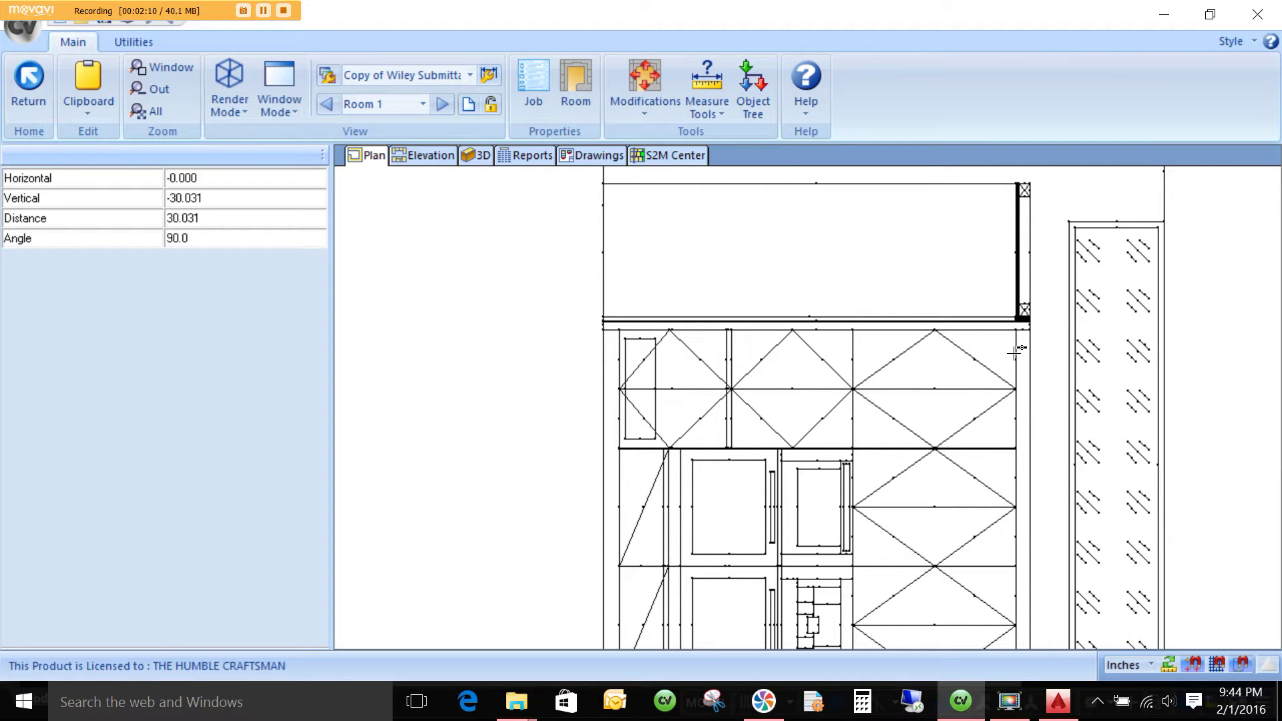
scroll(941, 380, "down", 4)
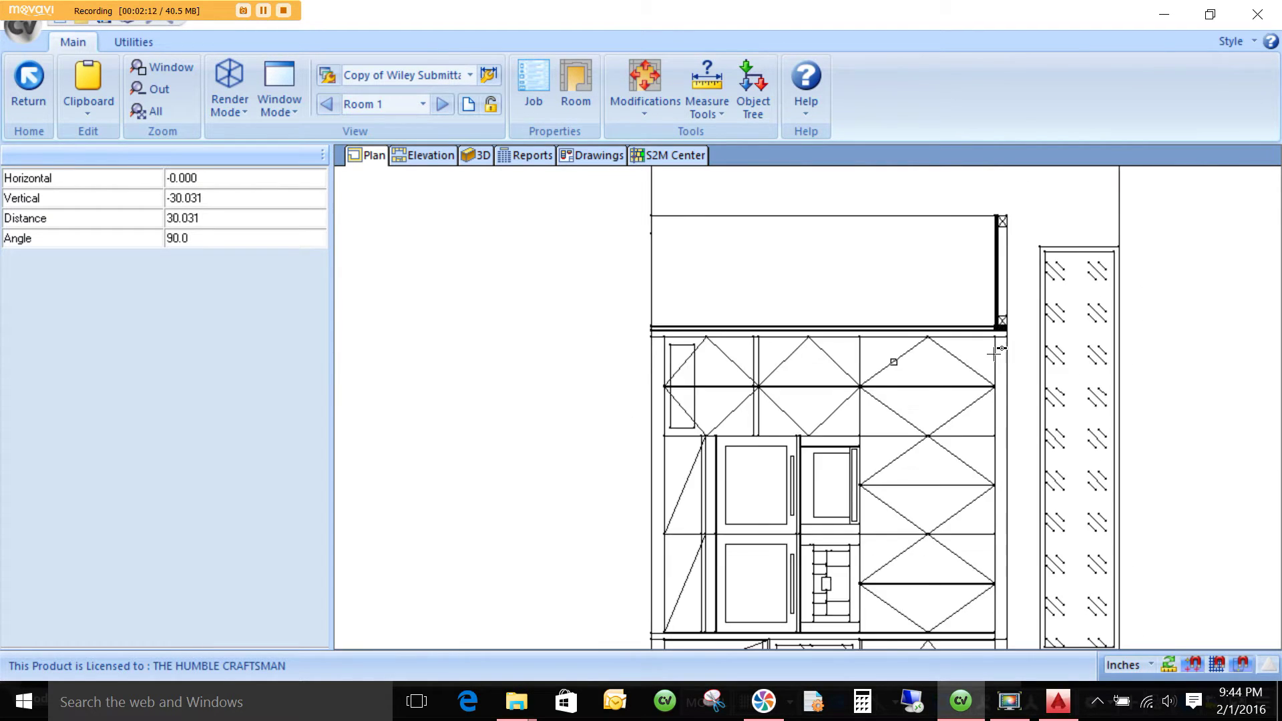
scroll(919, 280, "down", 3)
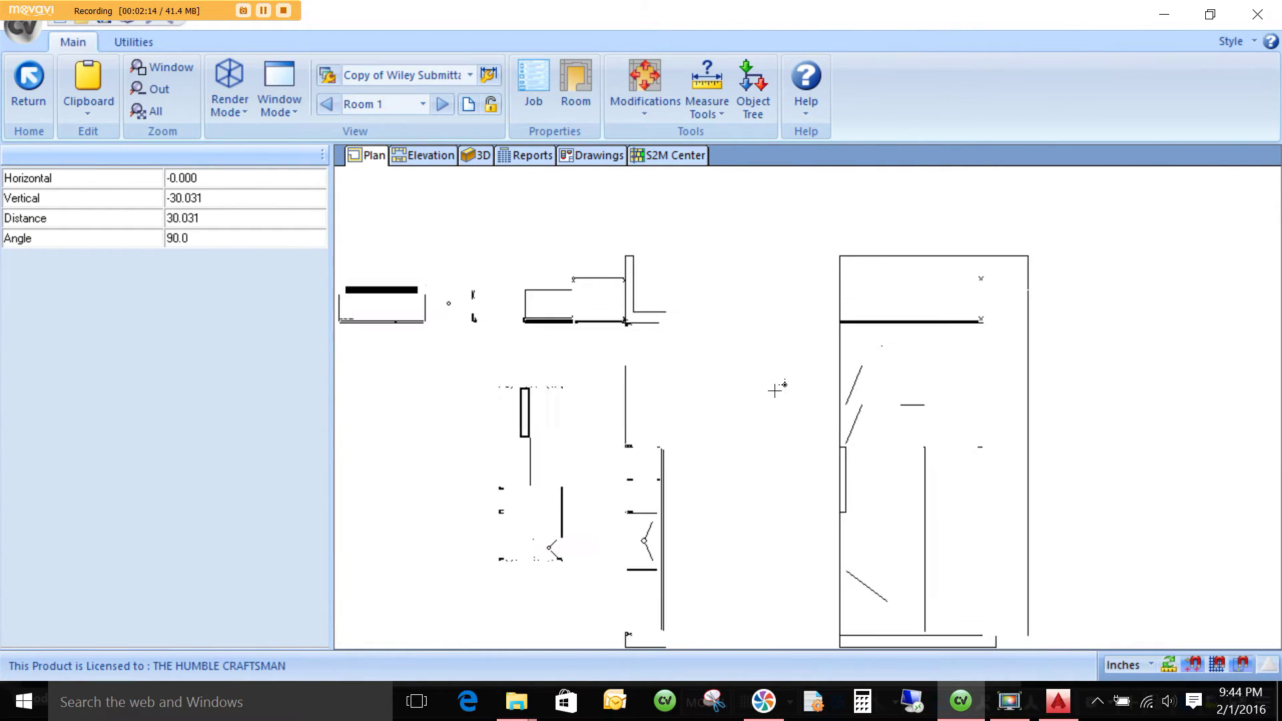
left_click(26, 83)
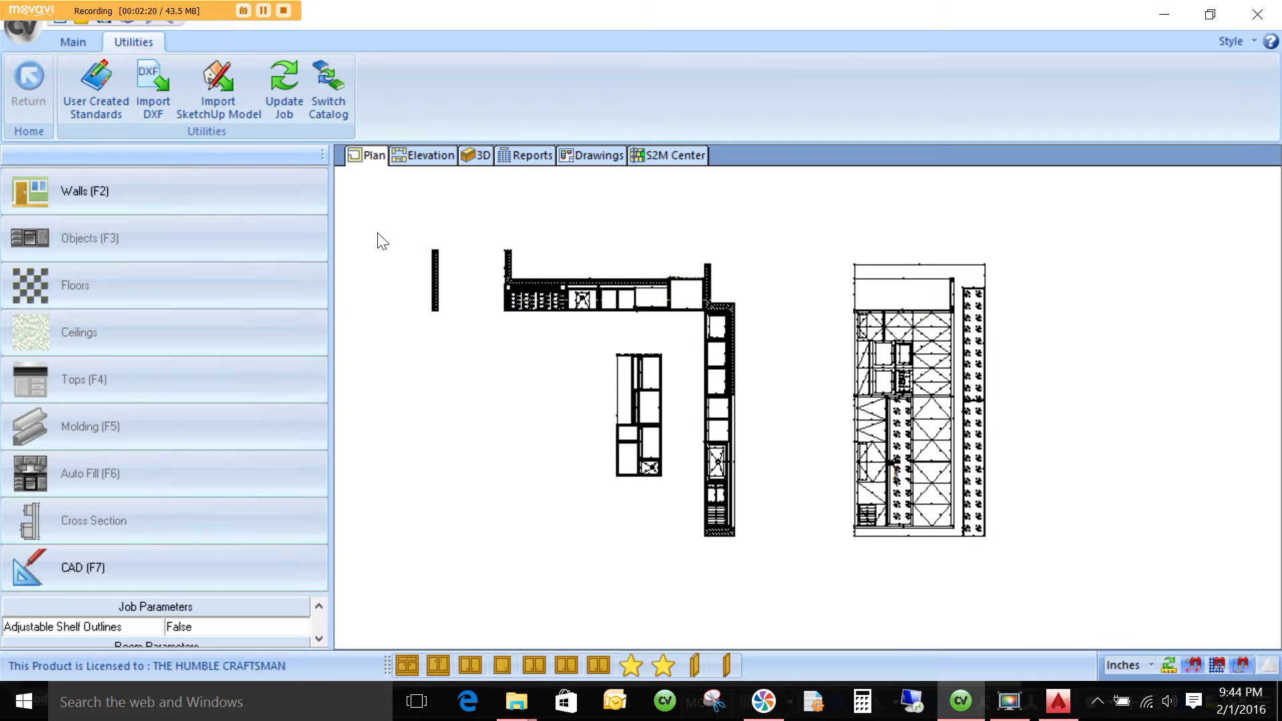
scroll(782, 389, "down", 2)
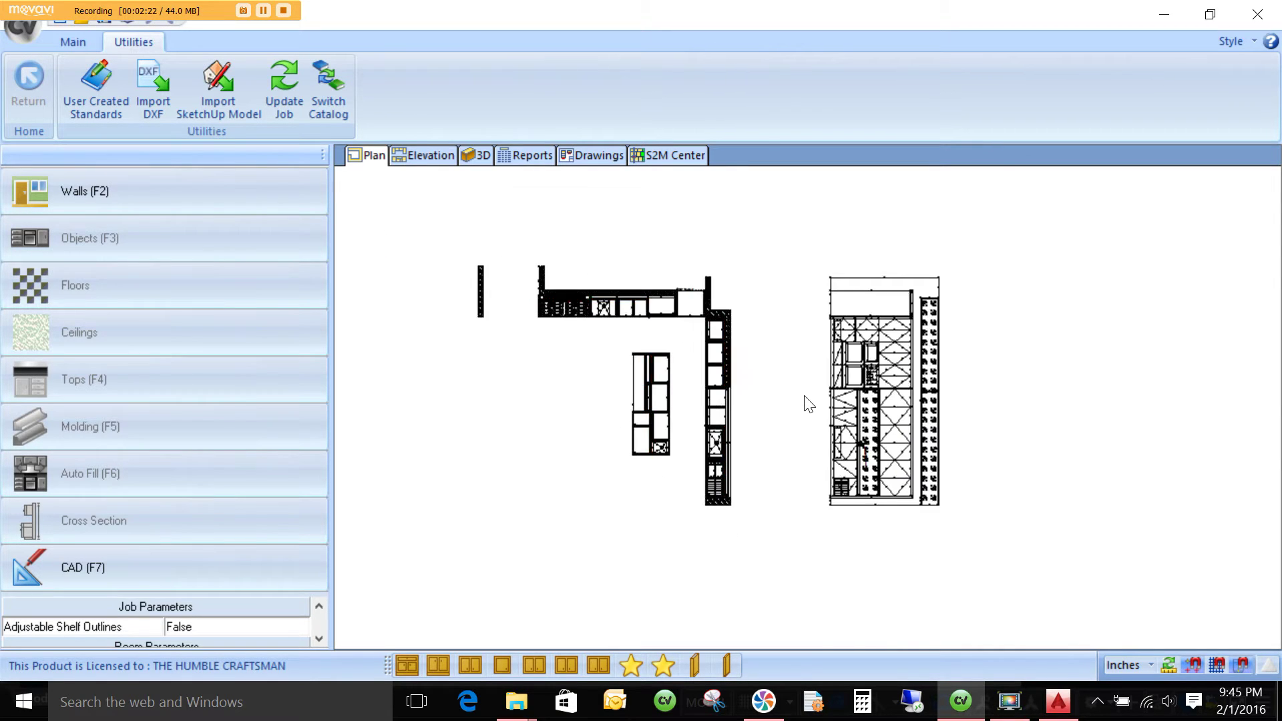
scroll(809, 374, "down", 3)
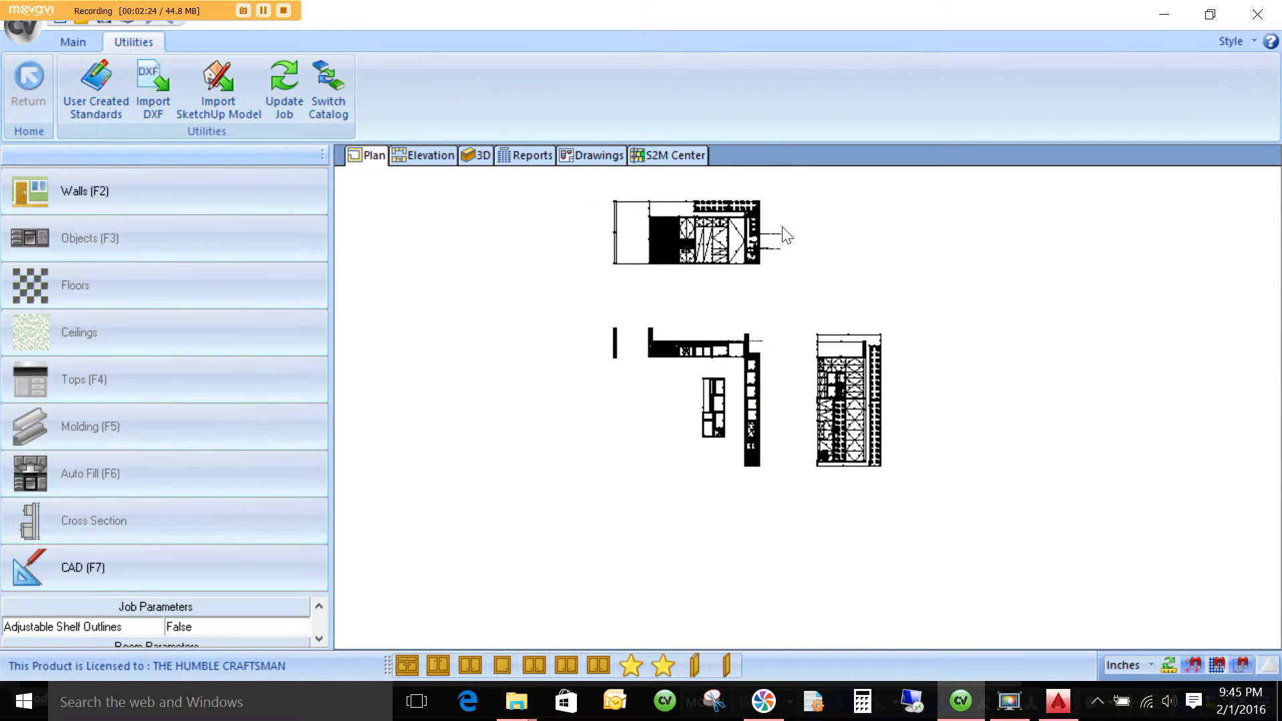
scroll(782, 221, "up", 2)
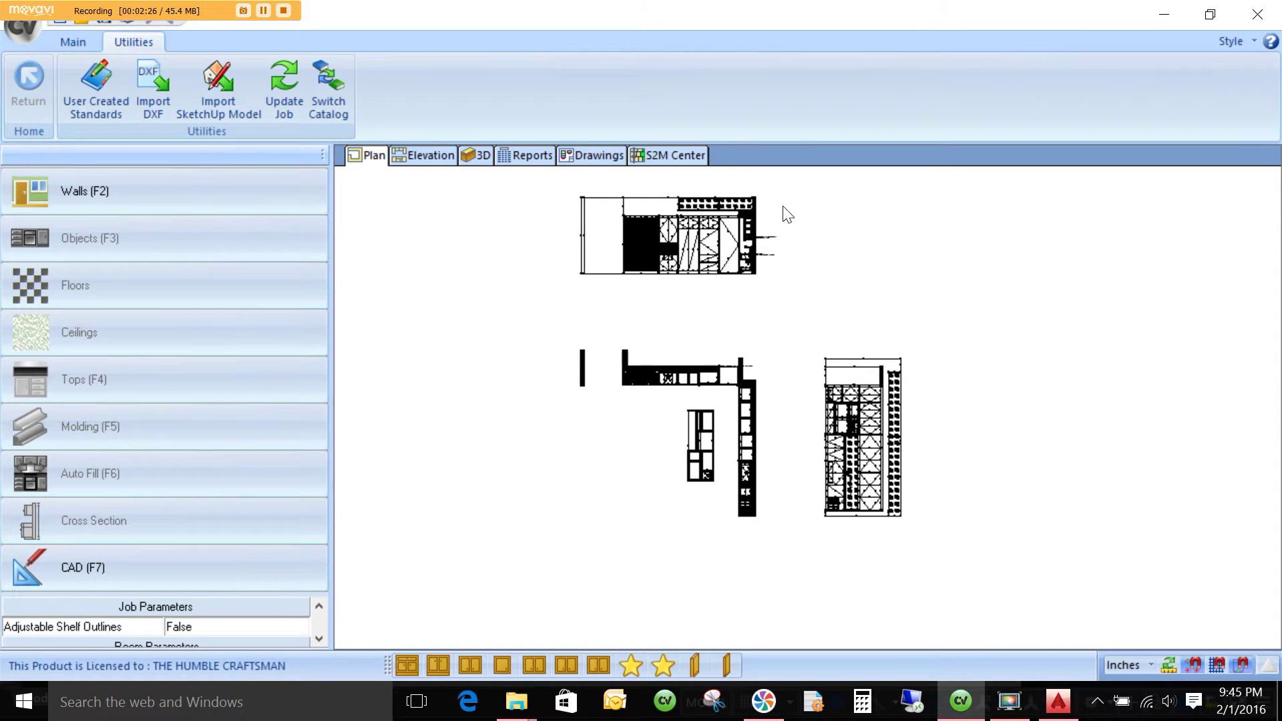
In CAD mode, recolor the diagonal lines across the uppermost cabinet row of the tall elevation green.
scroll(901, 412, "up", 5)
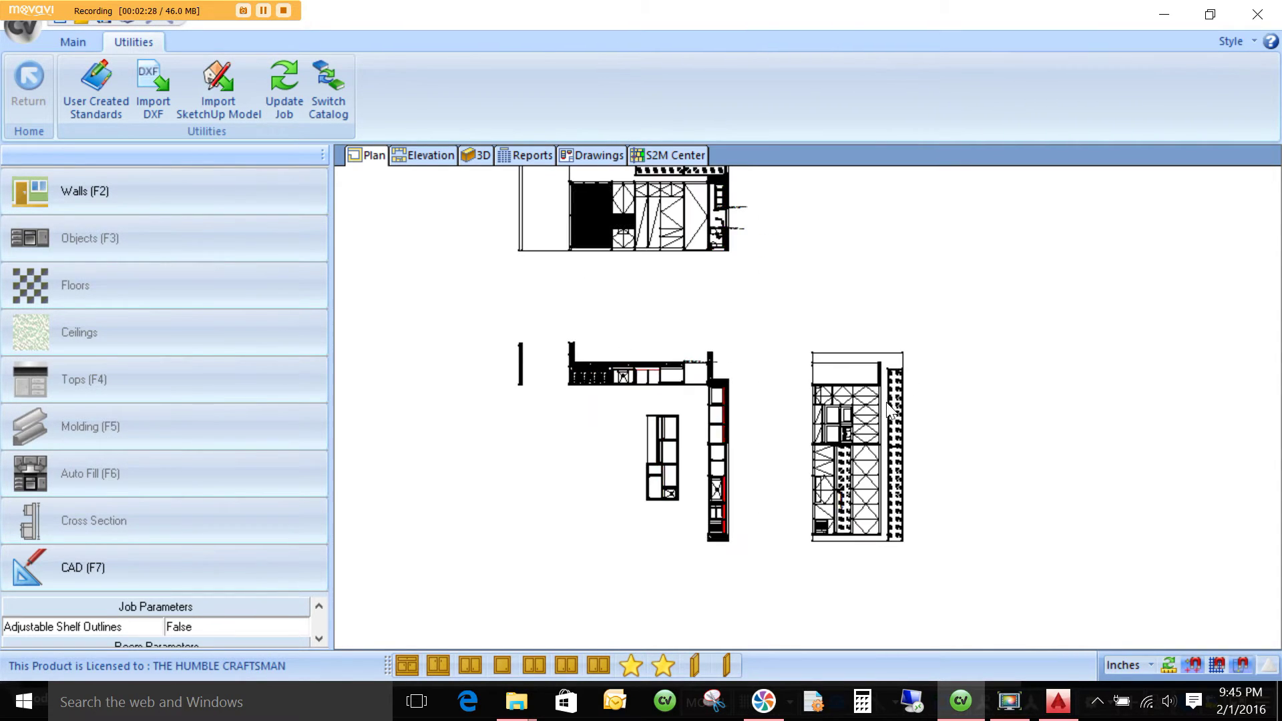
scroll(882, 400, "up", 5)
scroll(857, 396, "up", 5)
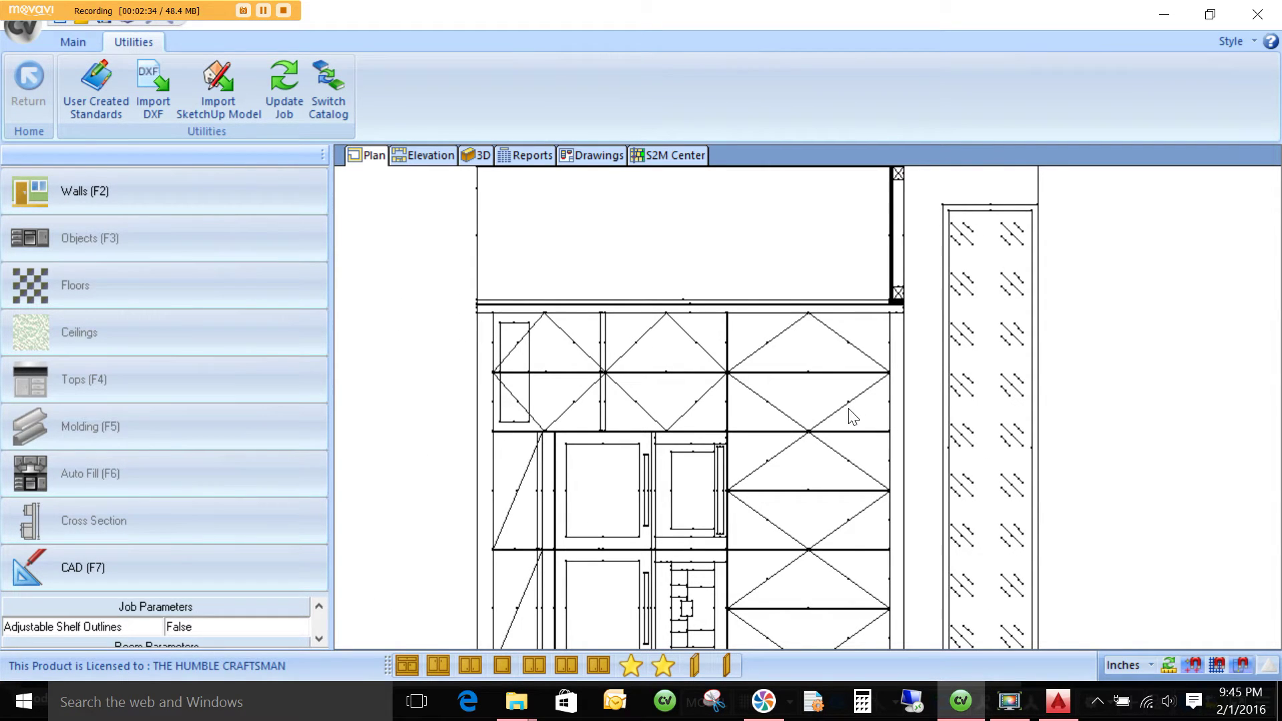
left_click(175, 571)
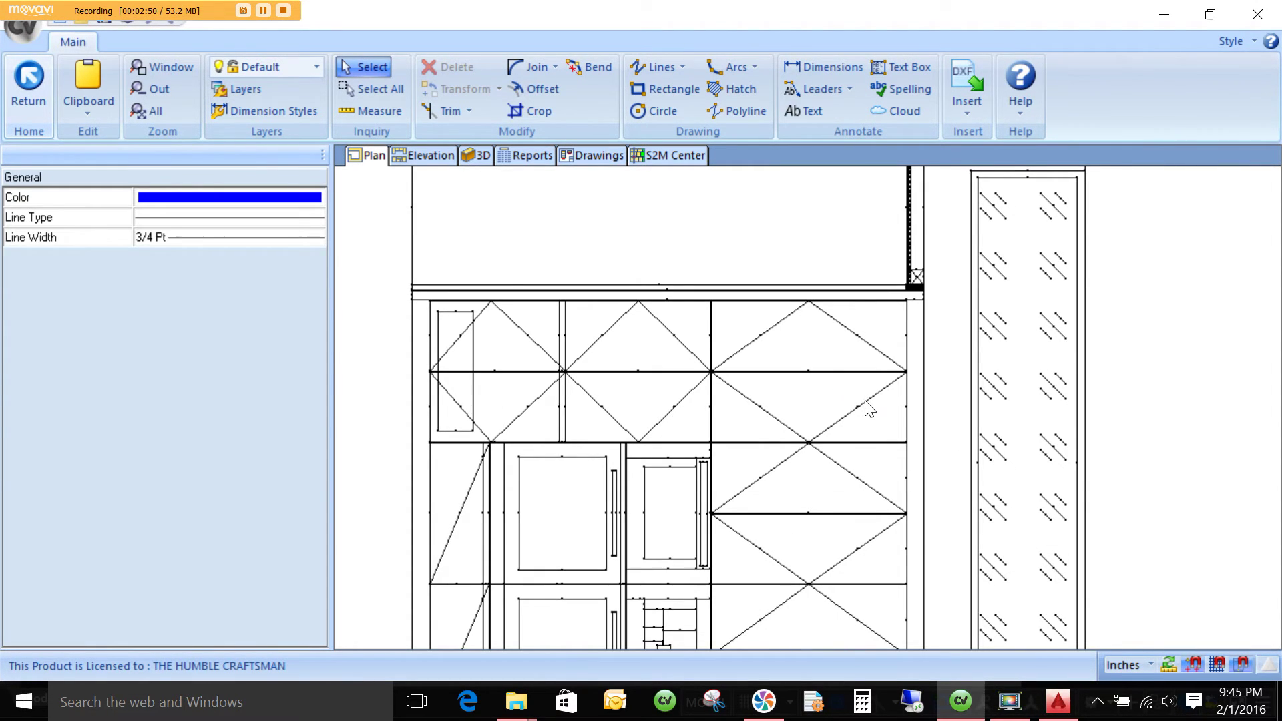
left_click(866, 400)
left_click(768, 342, "shift")
left_click(681, 415, "shift")
left_click(613, 338, "shift")
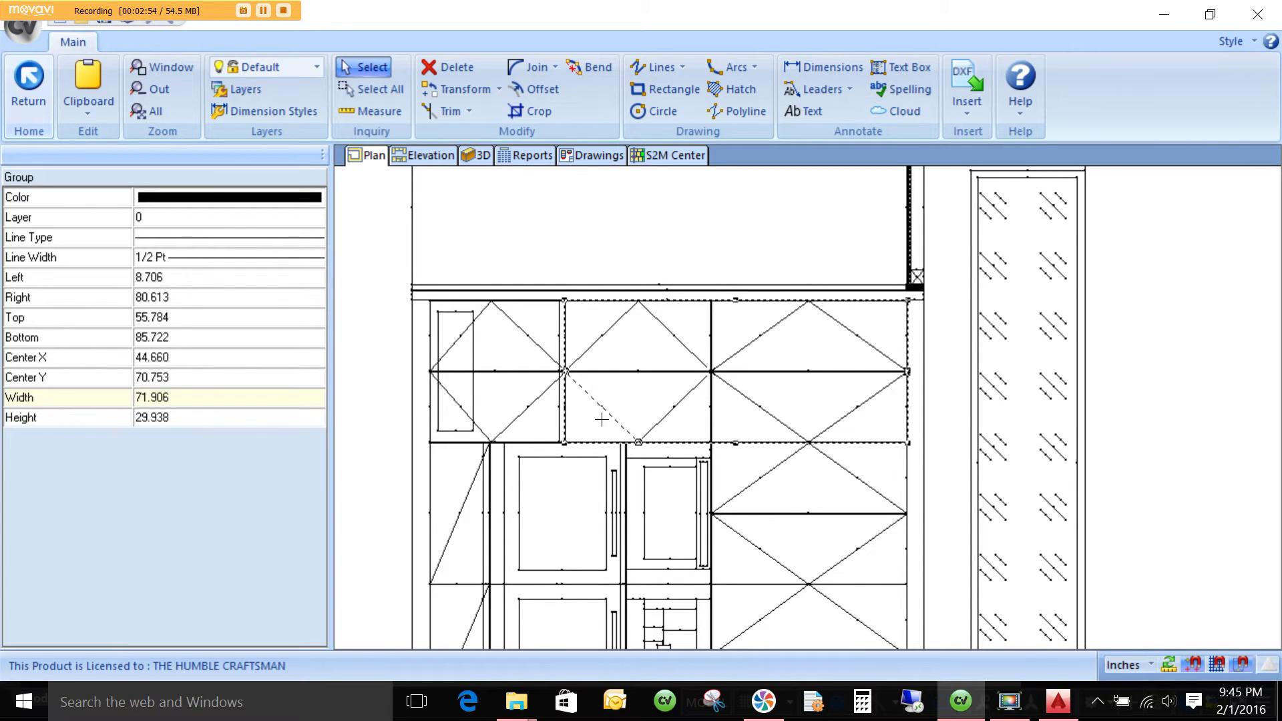
left_click(527, 372, "shift")
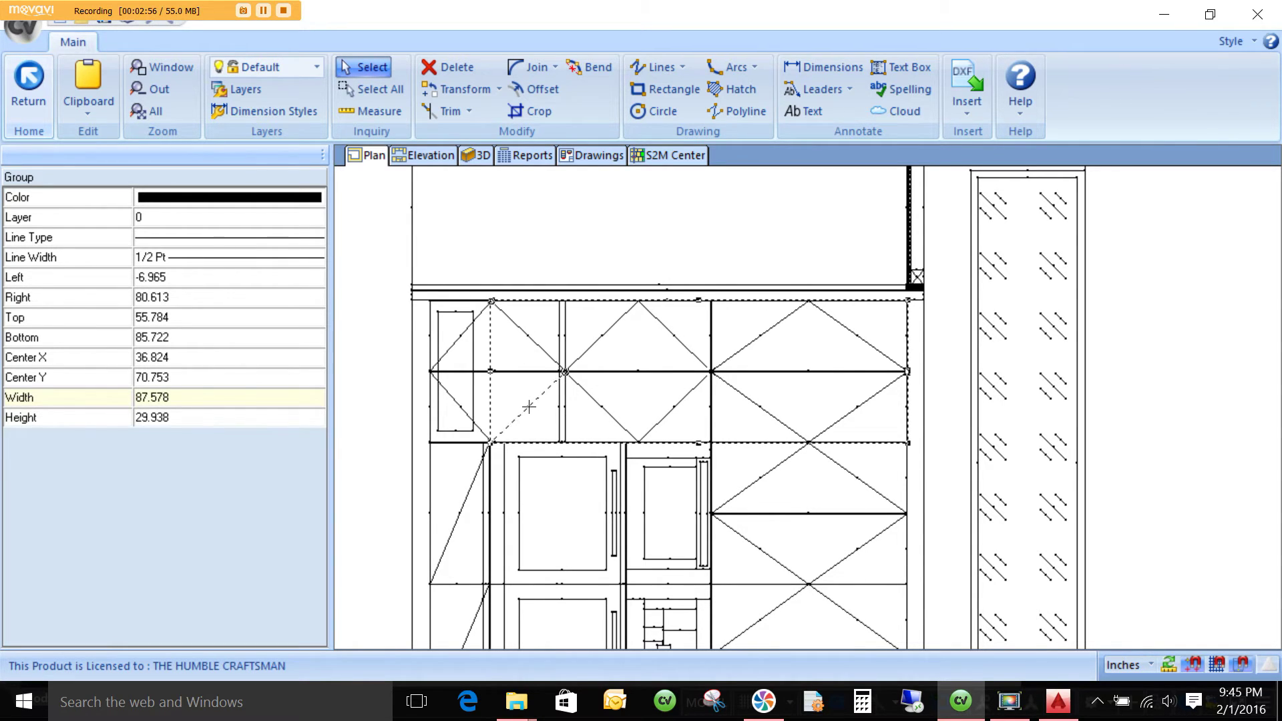
left_click(460, 407, "shift")
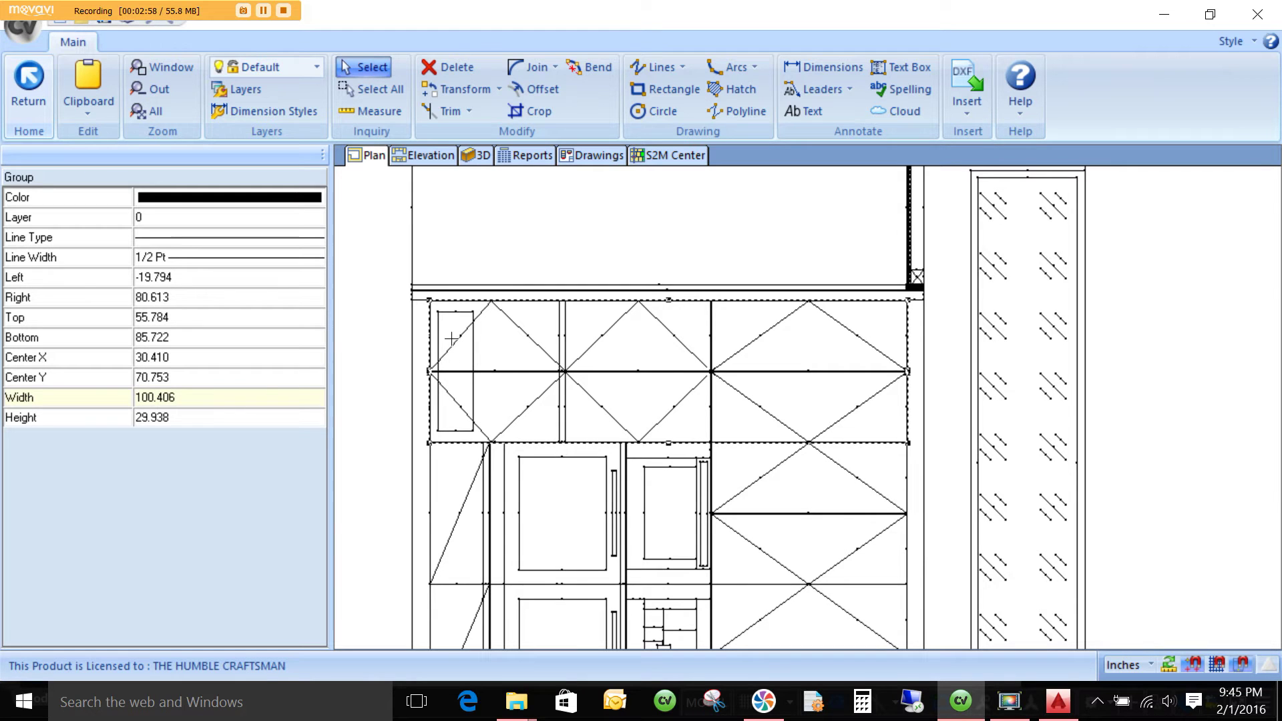
left_click(315, 197)
left_click(315, 197)
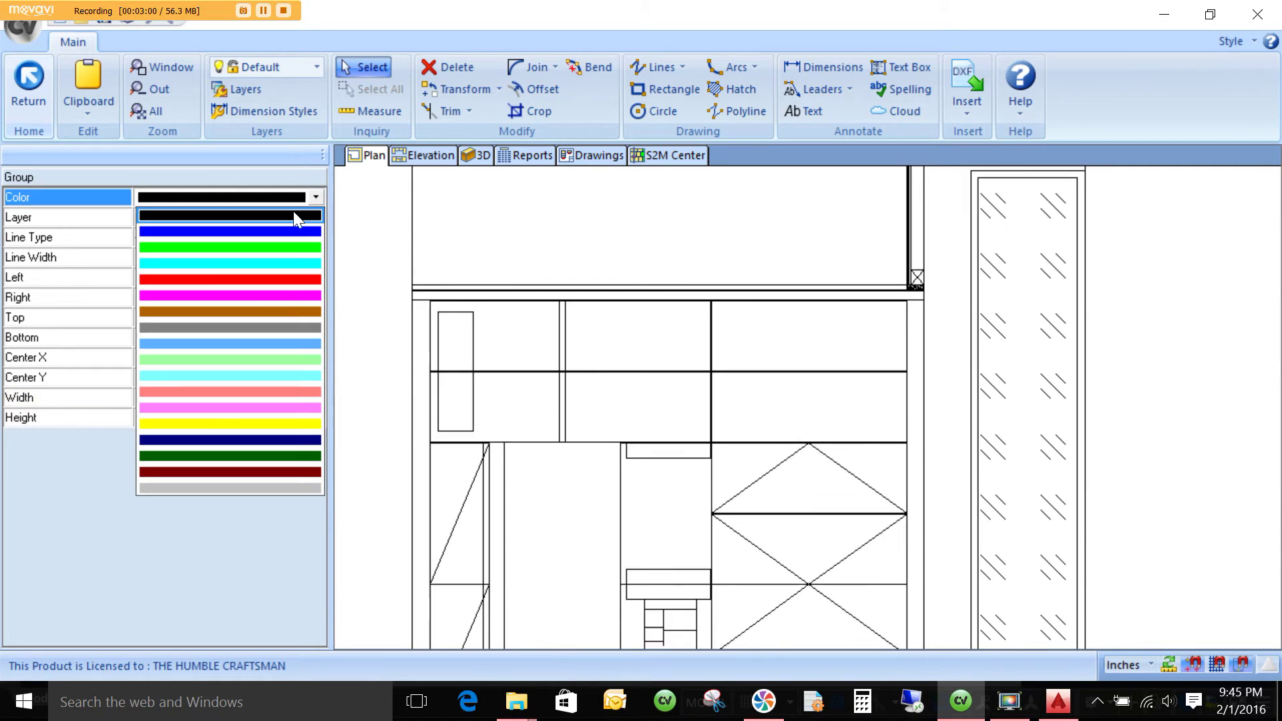
left_click(262, 248)
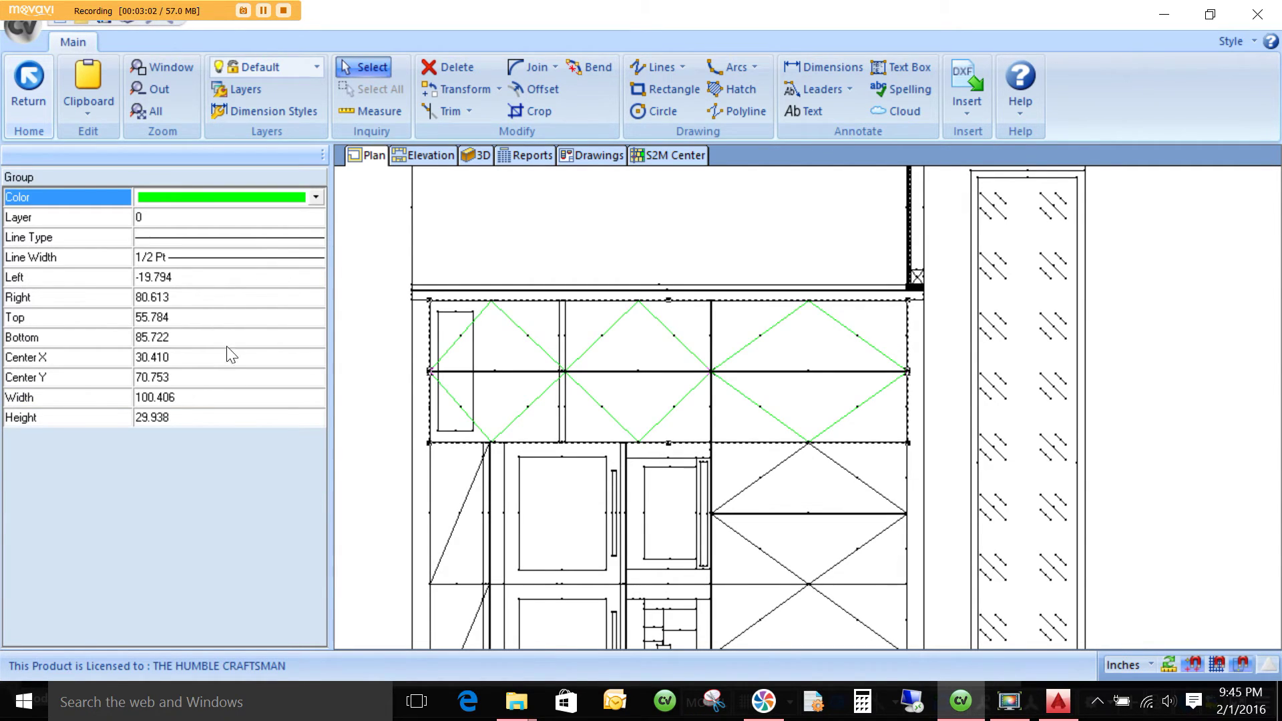
Set the line type of the selected green diagonal lines to long dashes and return to the room plan.
left_click(320, 247)
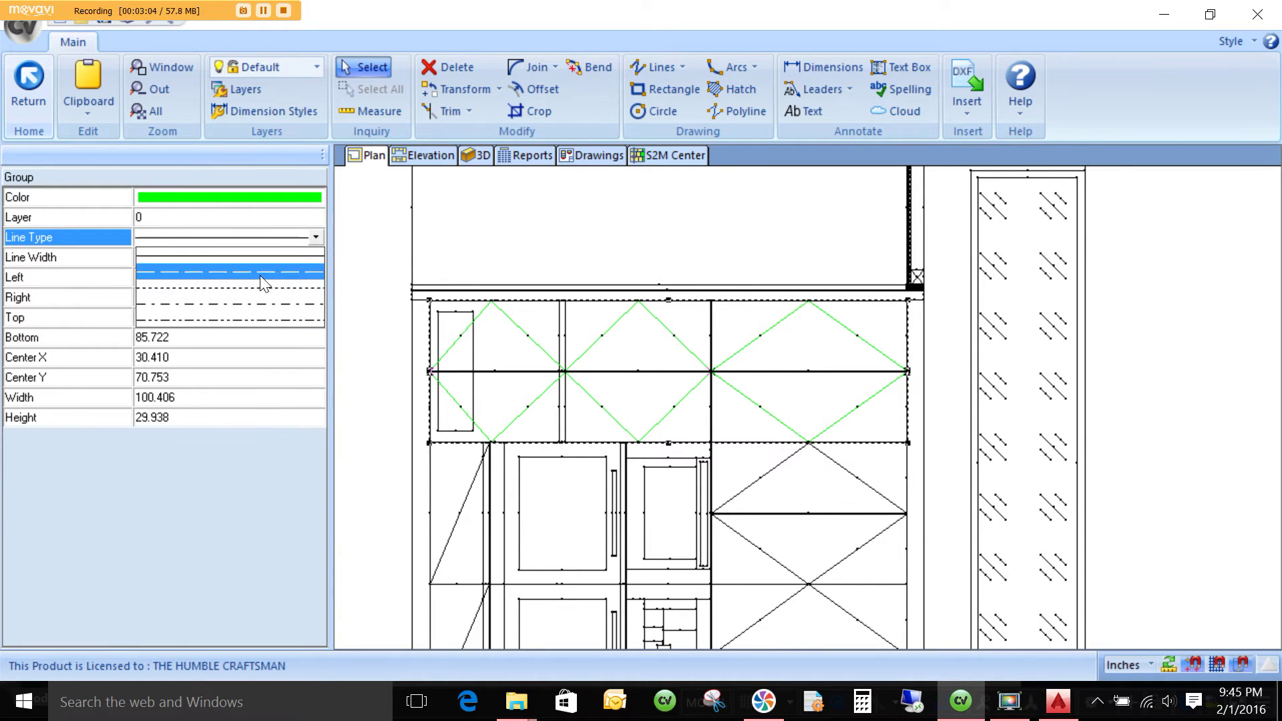
left_click(263, 287)
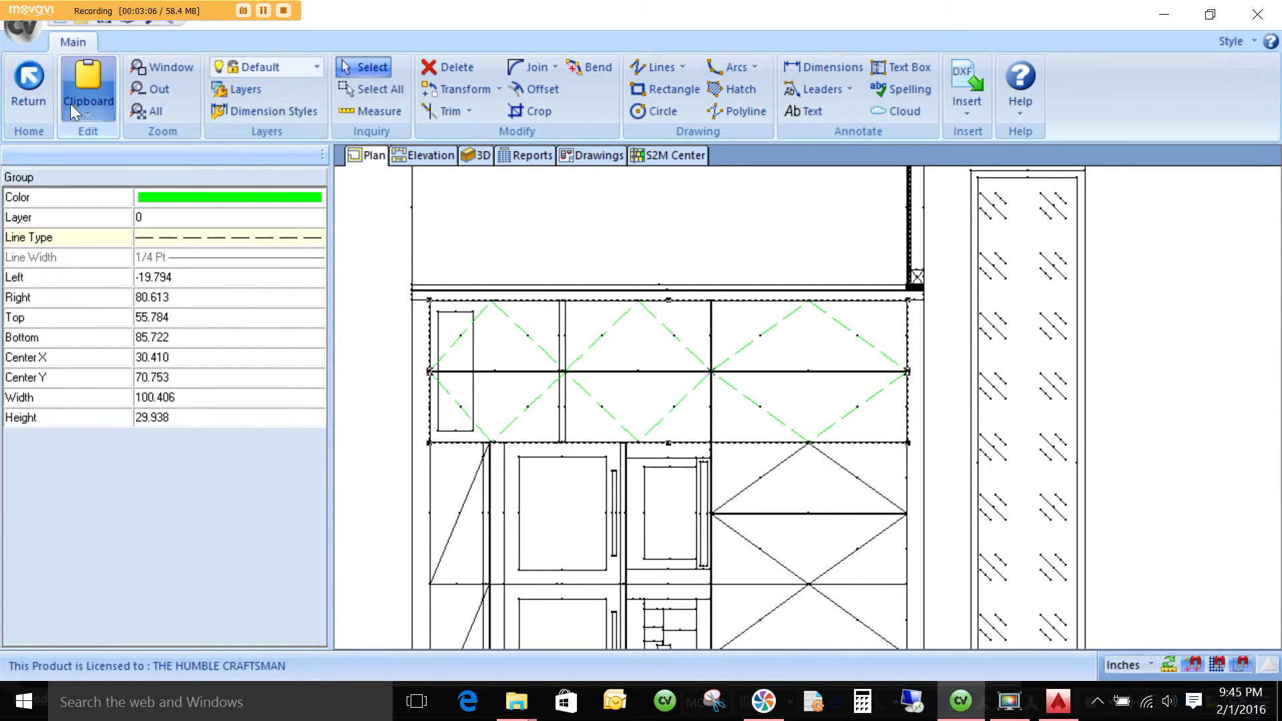
left_click(29, 83)
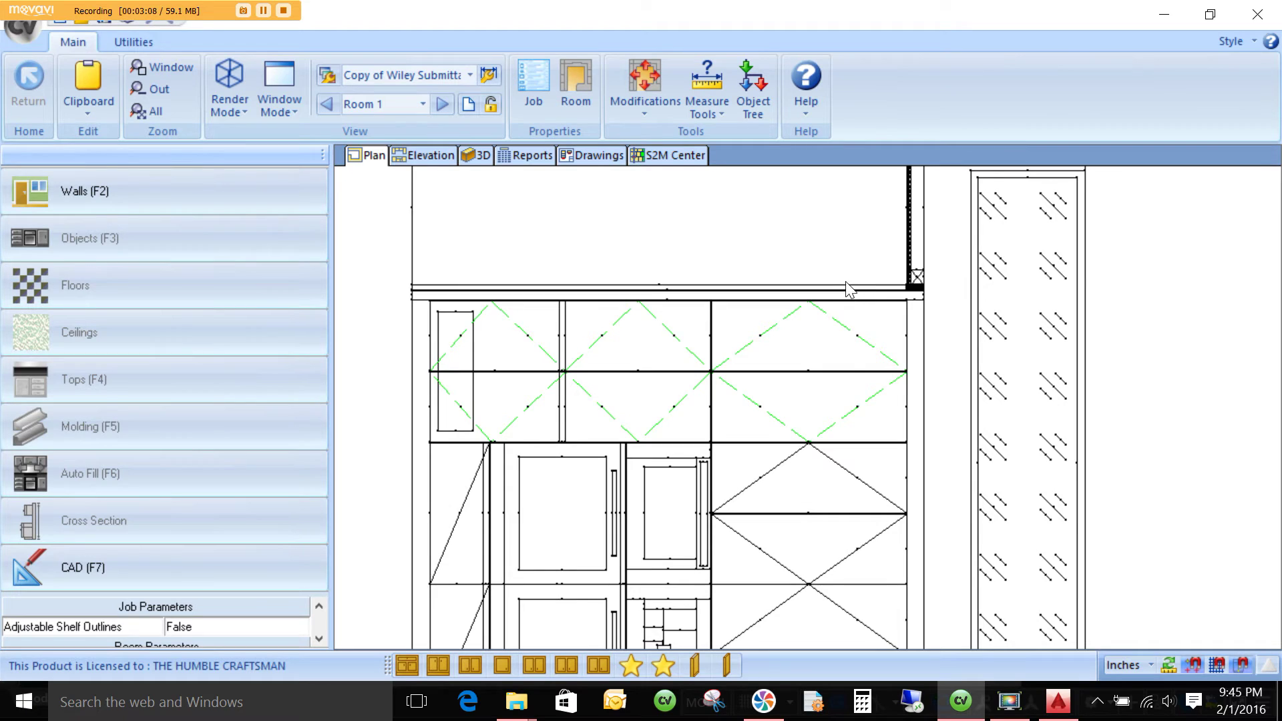
In CAD mode, rotate the whole tall cabinet elevation 90 degrees to the left and move it away from the plan, centered at about X 153, Y 120.
scroll(843, 296, "down", 4)
scroll(810, 292, "down", 4)
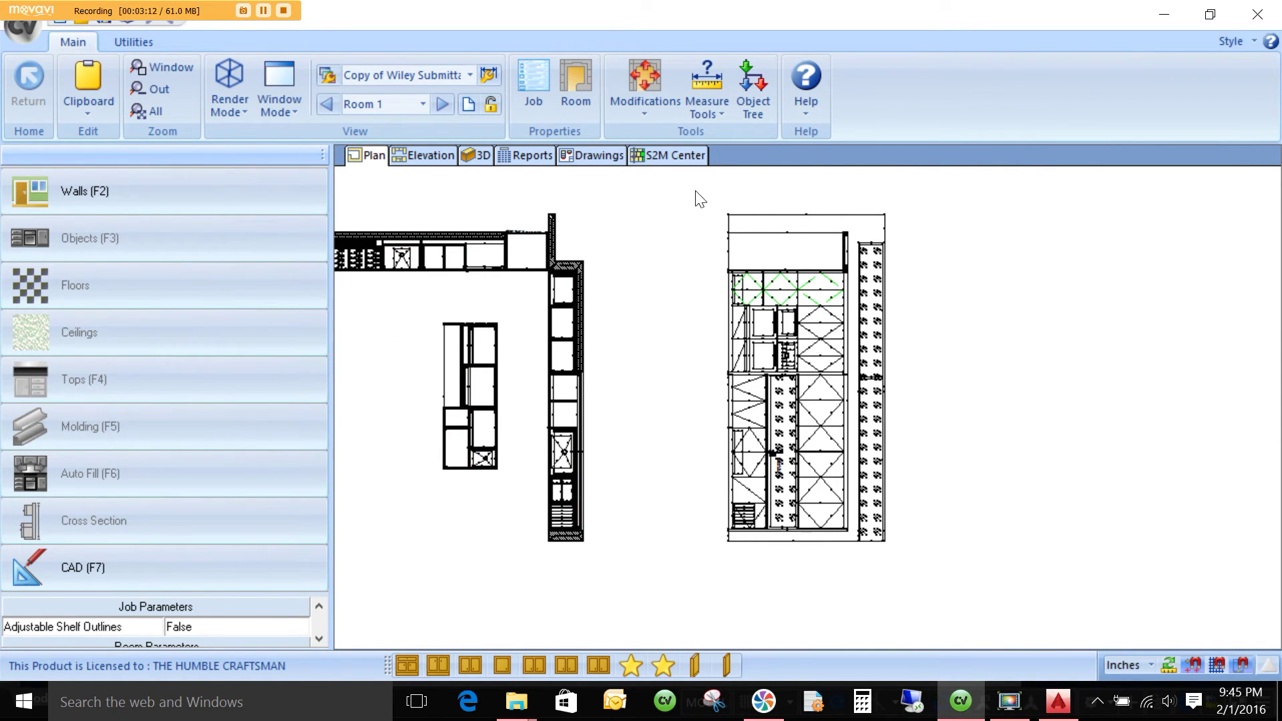
left_click(278, 564)
left_click_drag(695, 185, 1091, 637)
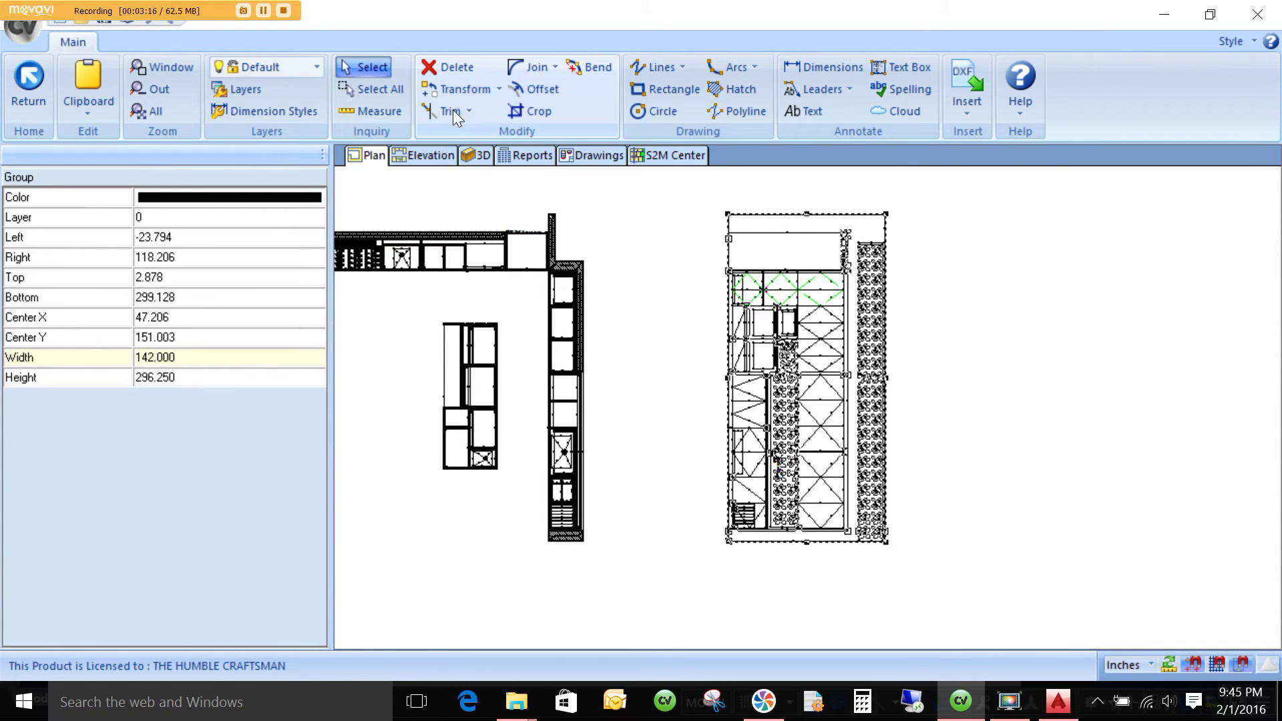
left_click(434, 87)
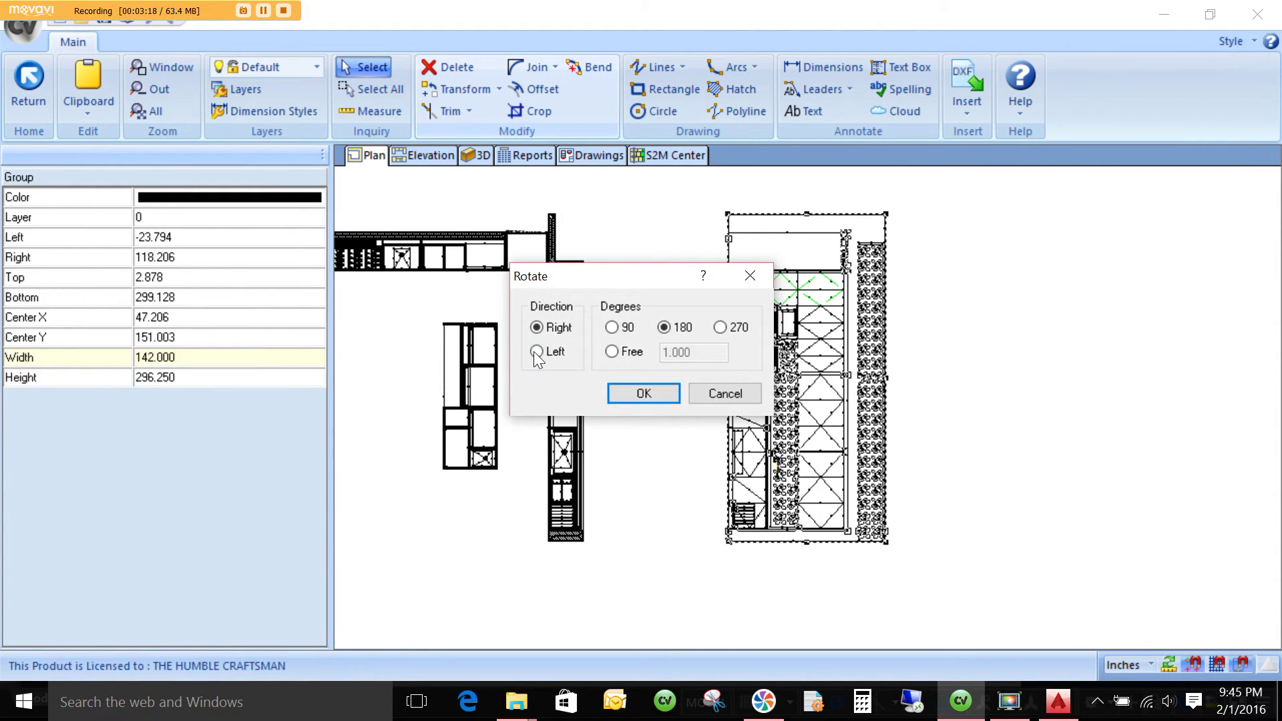
left_click(612, 328)
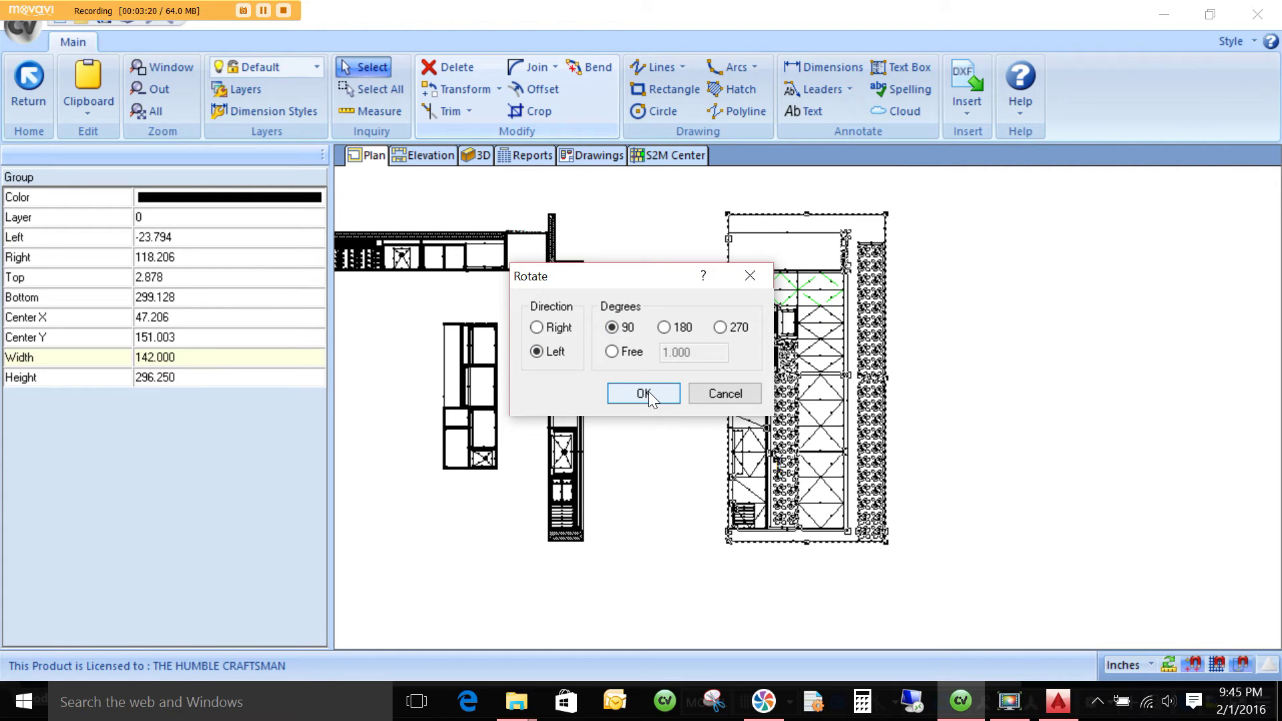
left_click(645, 392)
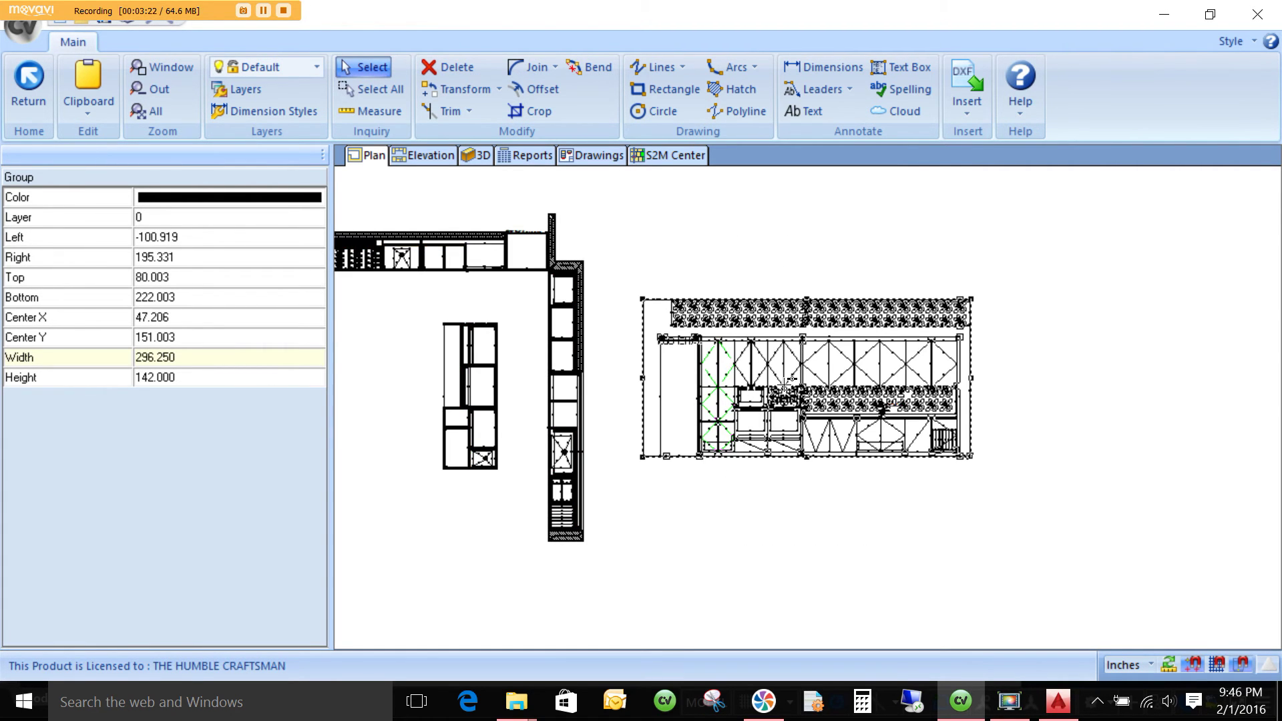
left_click_drag(774, 375, 893, 343)
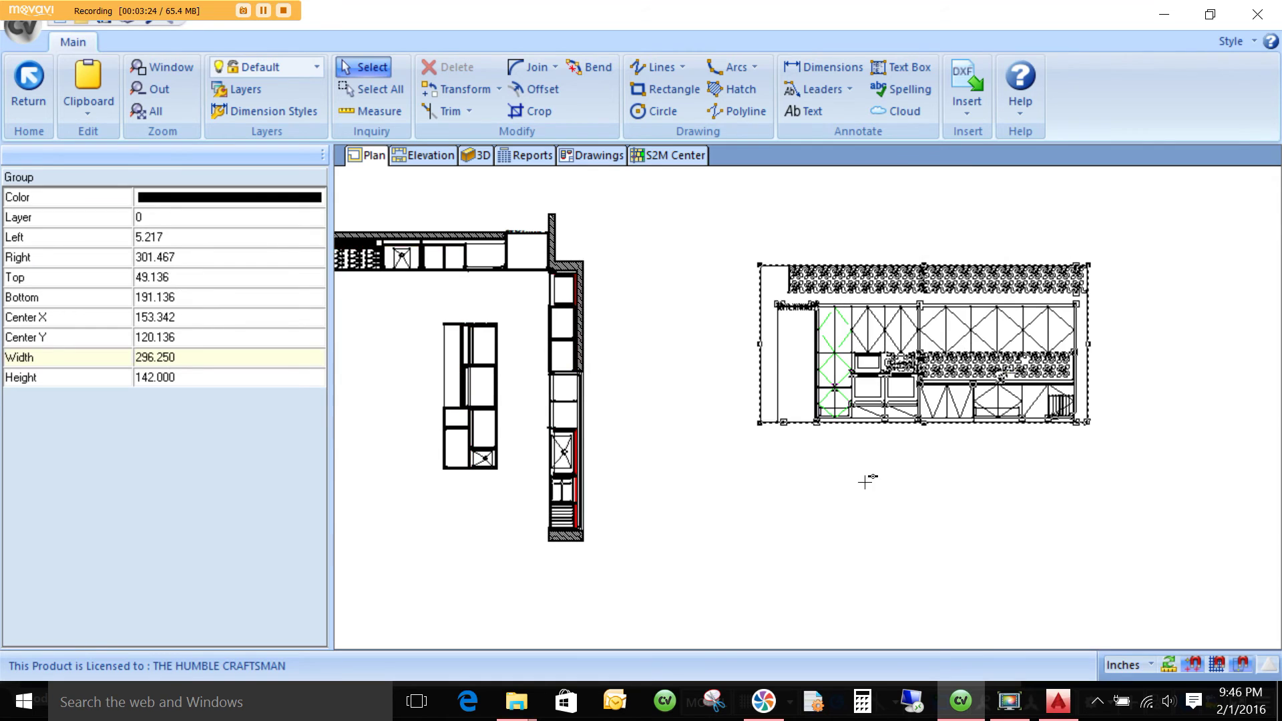
left_click(957, 493)
Recolor the lines of the Dornbracht Elio faucet above the base cabinets in the rotated elevation blue.
scroll(880, 360, "up", 3)
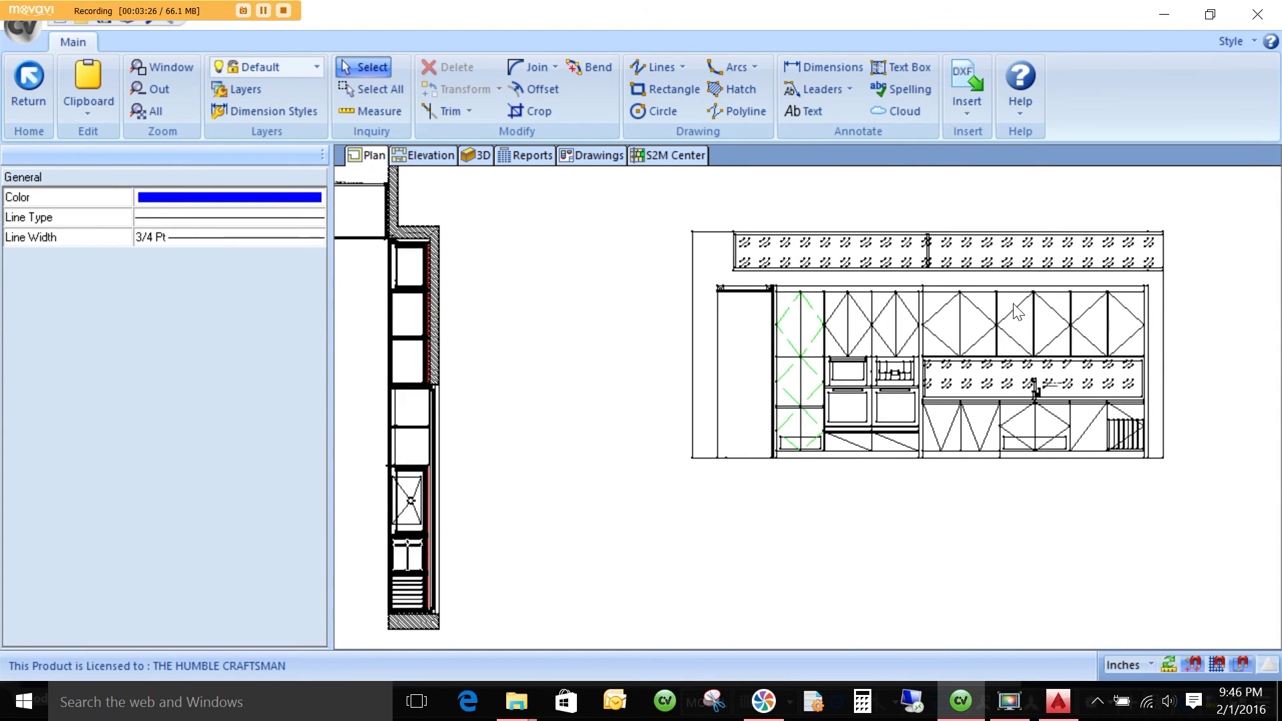
scroll(1071, 419, "up", 4)
scroll(1064, 410, "down", 1)
scroll(1065, 410, "up", 4)
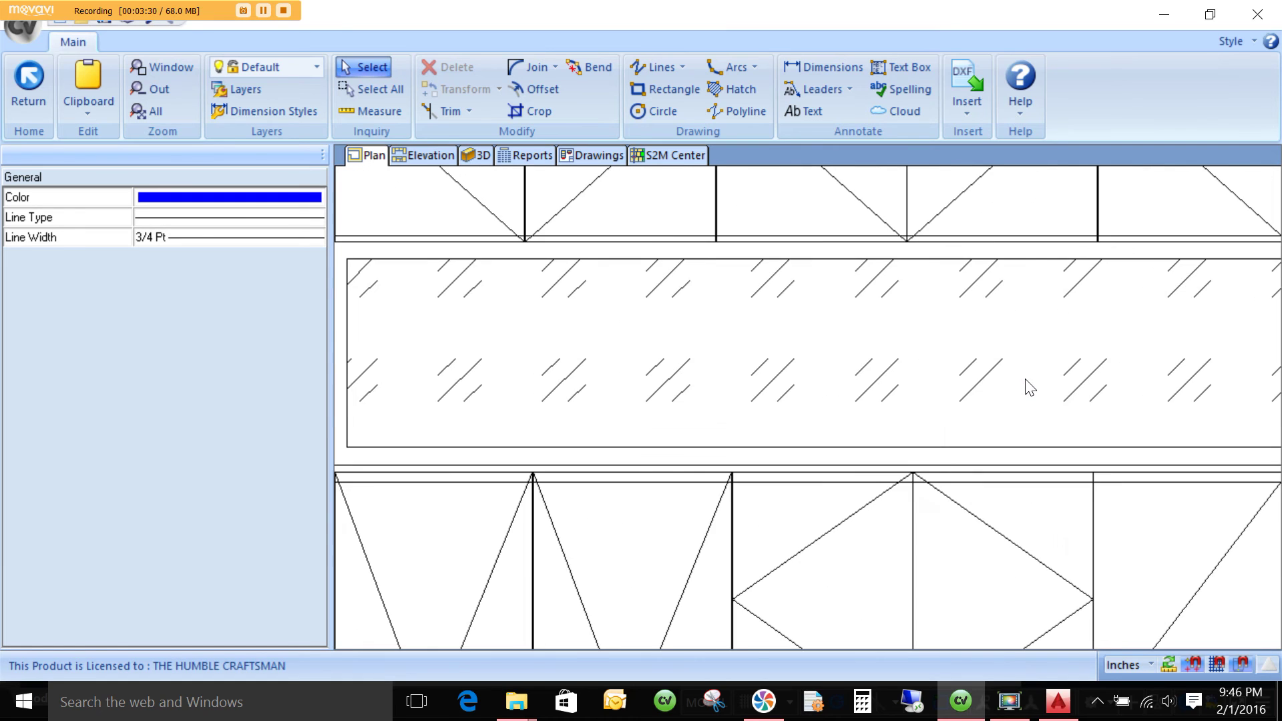
scroll(1035, 394, "up", 1)
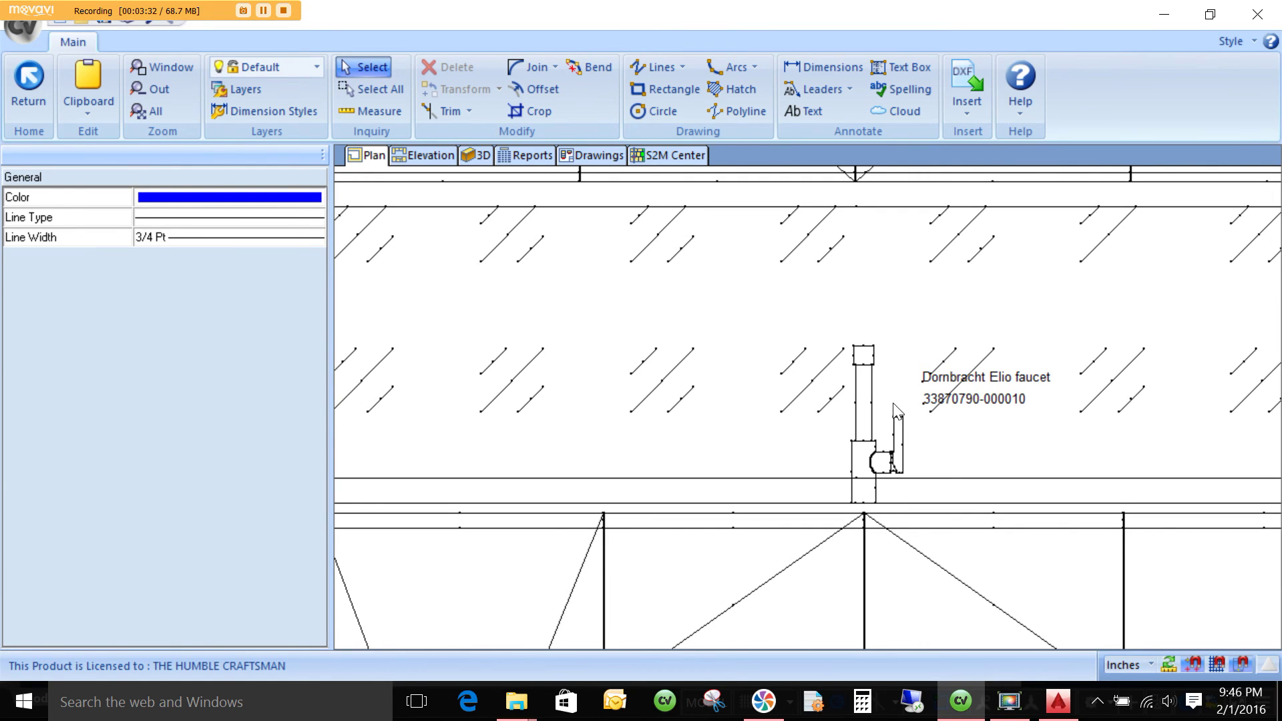
scroll(898, 417, "up", 2)
left_click_drag(819, 287, 929, 526)
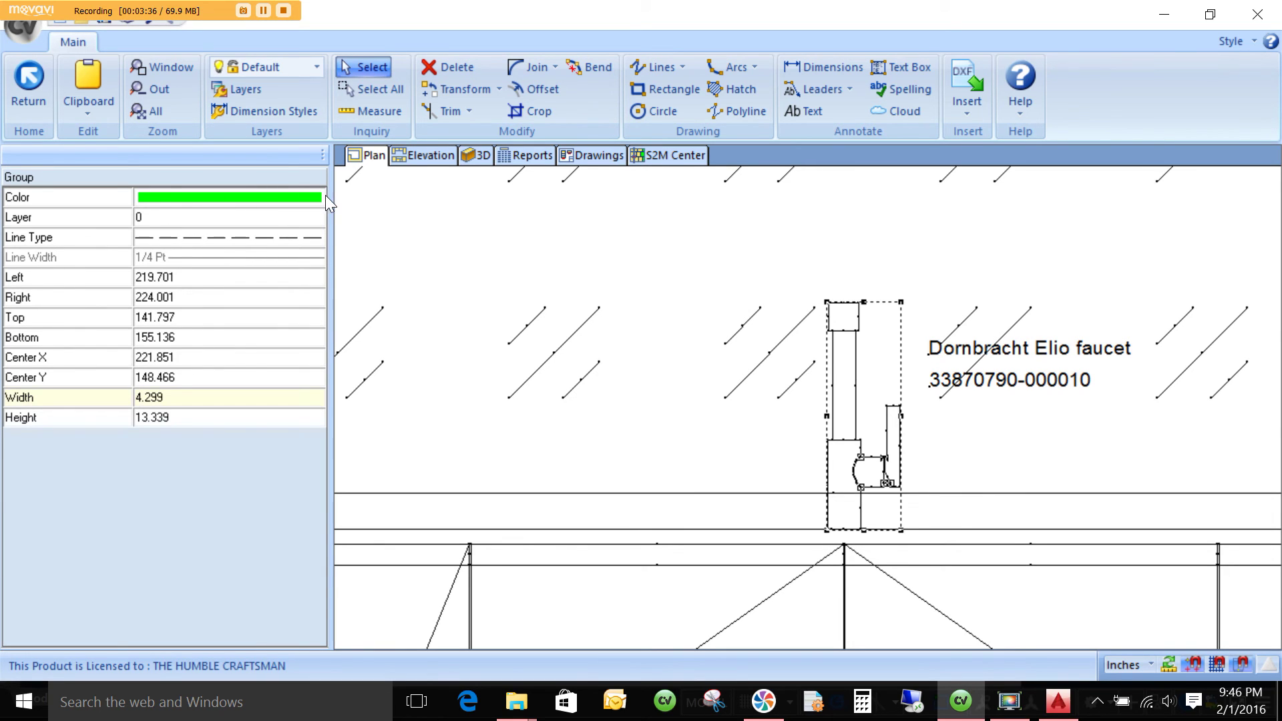
left_click(314, 199)
left_click(315, 198)
left_click(267, 229)
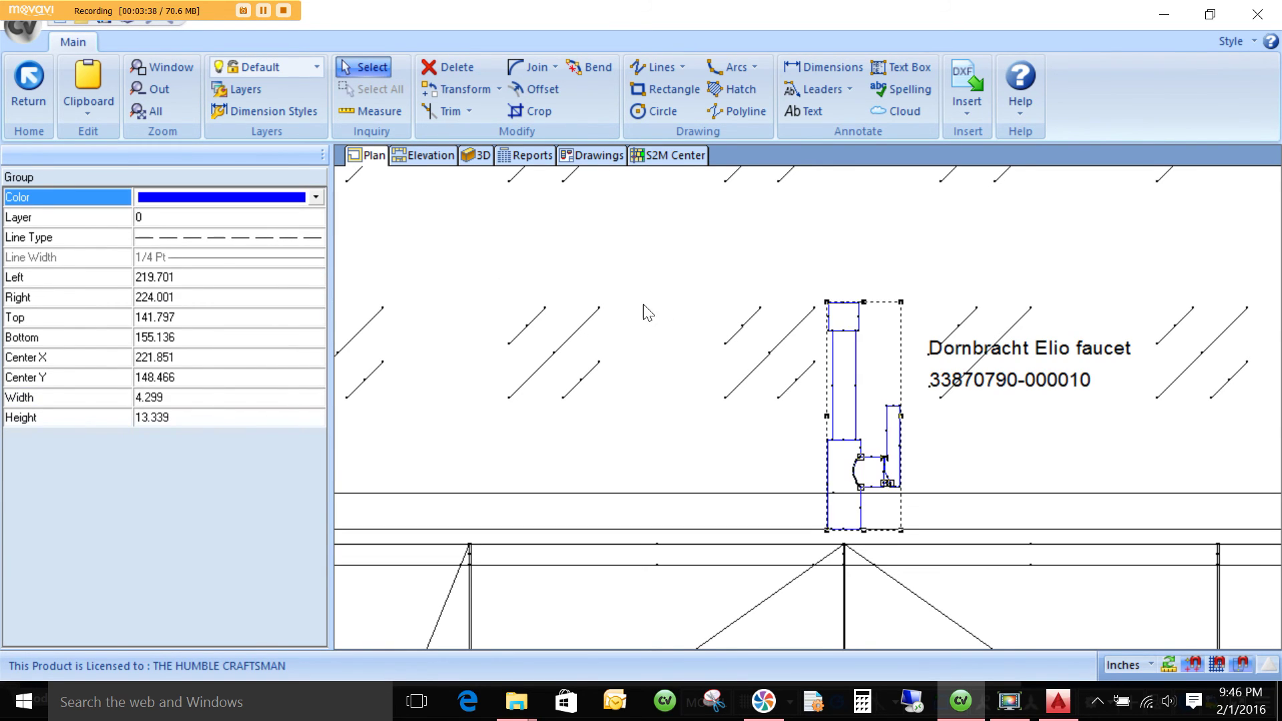
left_click(607, 281)
Review the recolored elevation as a whole, alongside the floor plan.
scroll(838, 332, "down", 3)
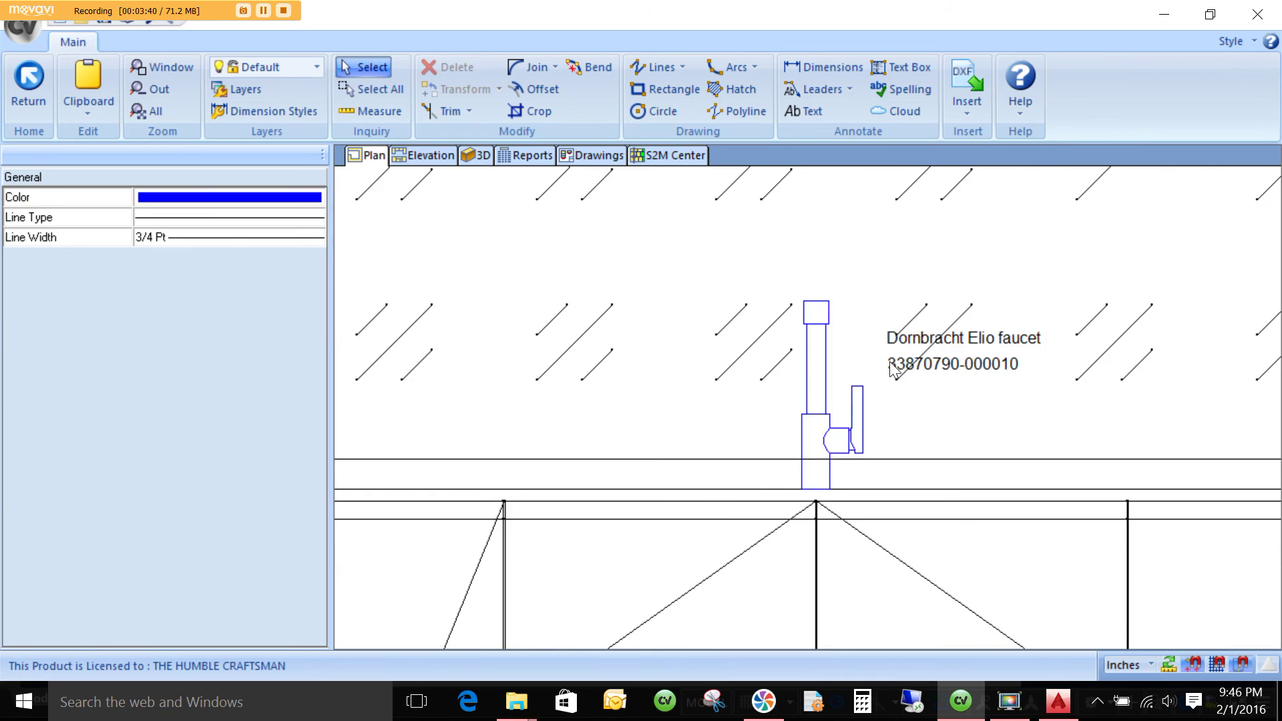
scroll(939, 299, "down", 5)
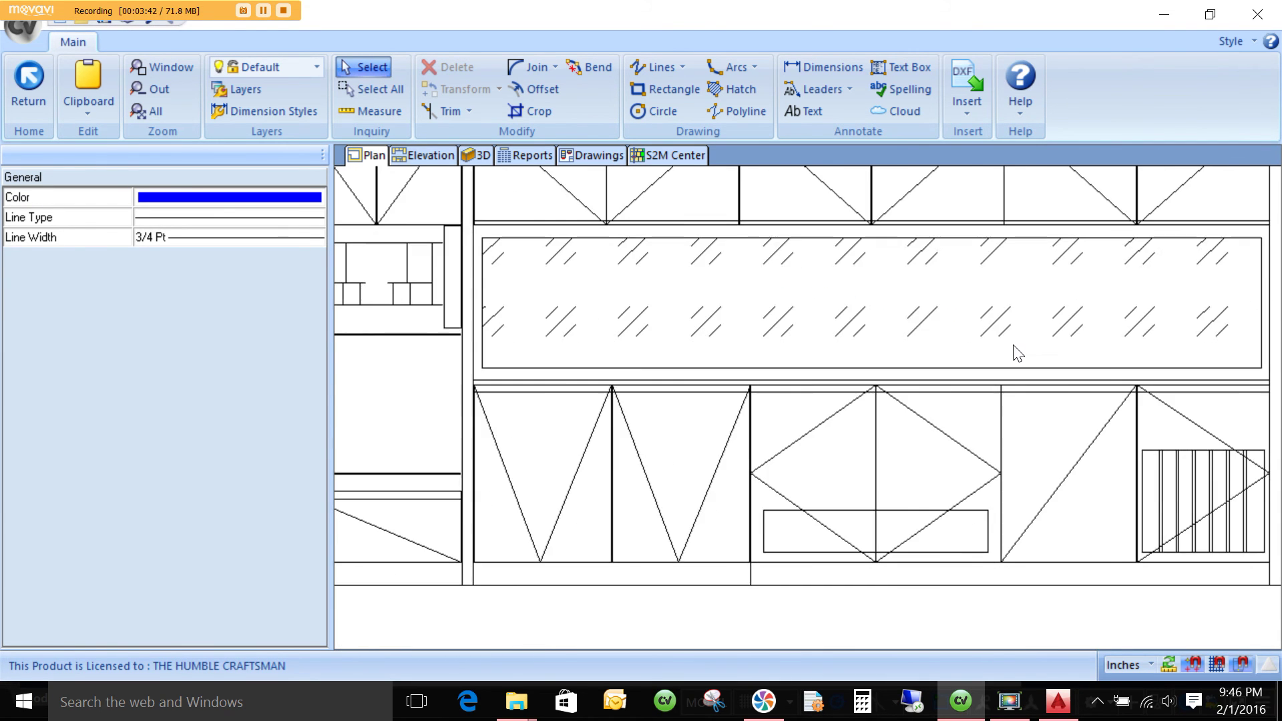
scroll(1055, 538, "down", 4)
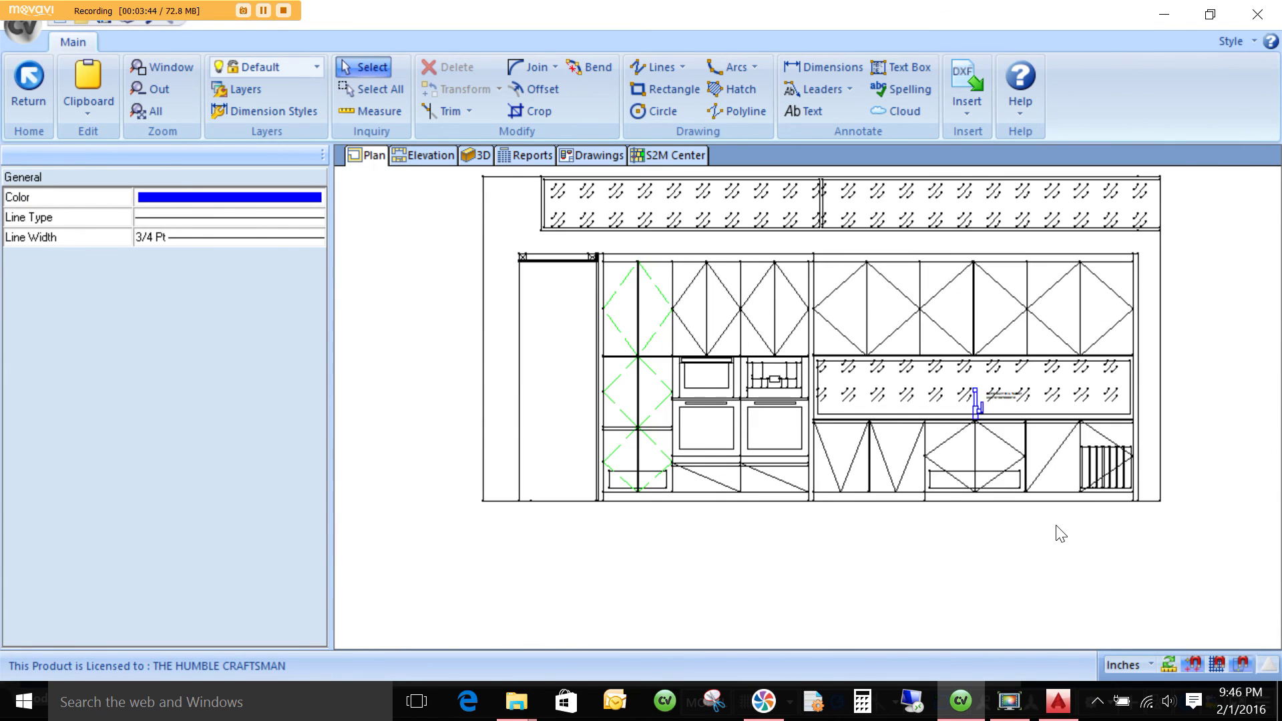
scroll(1055, 538, "down", 5)
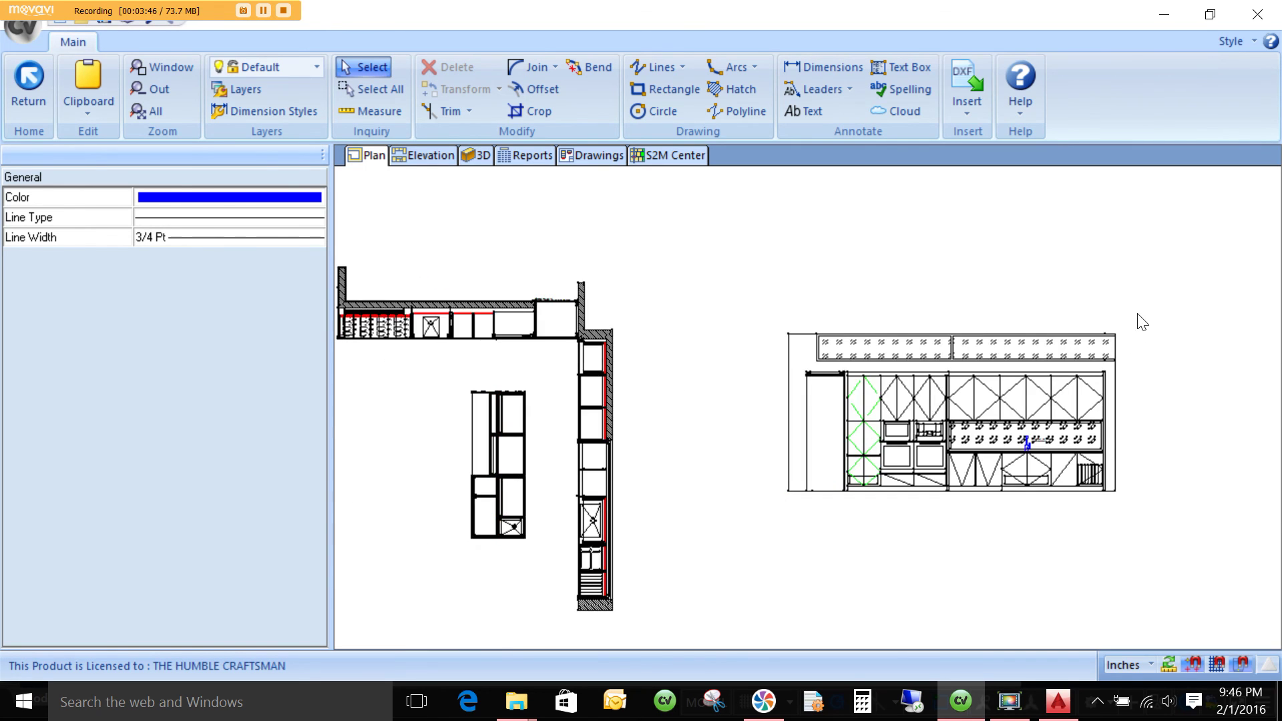
middle_click_drag(741, 410, 839, 324)
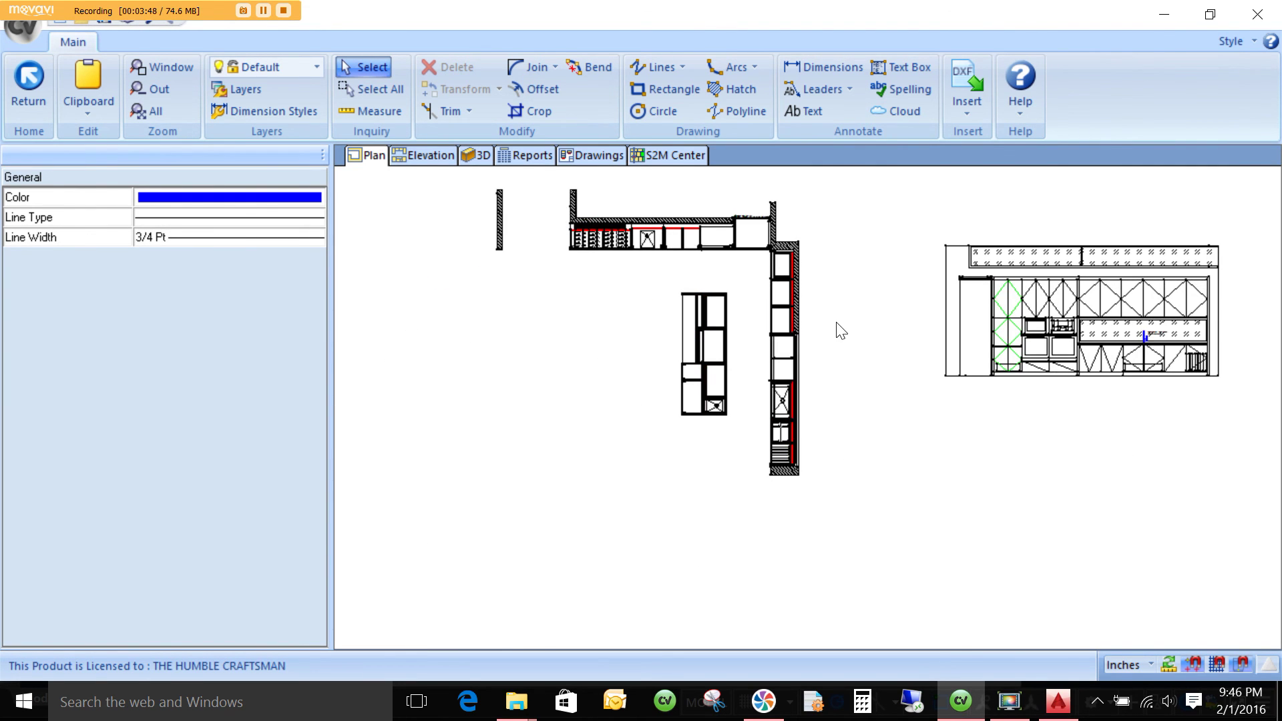